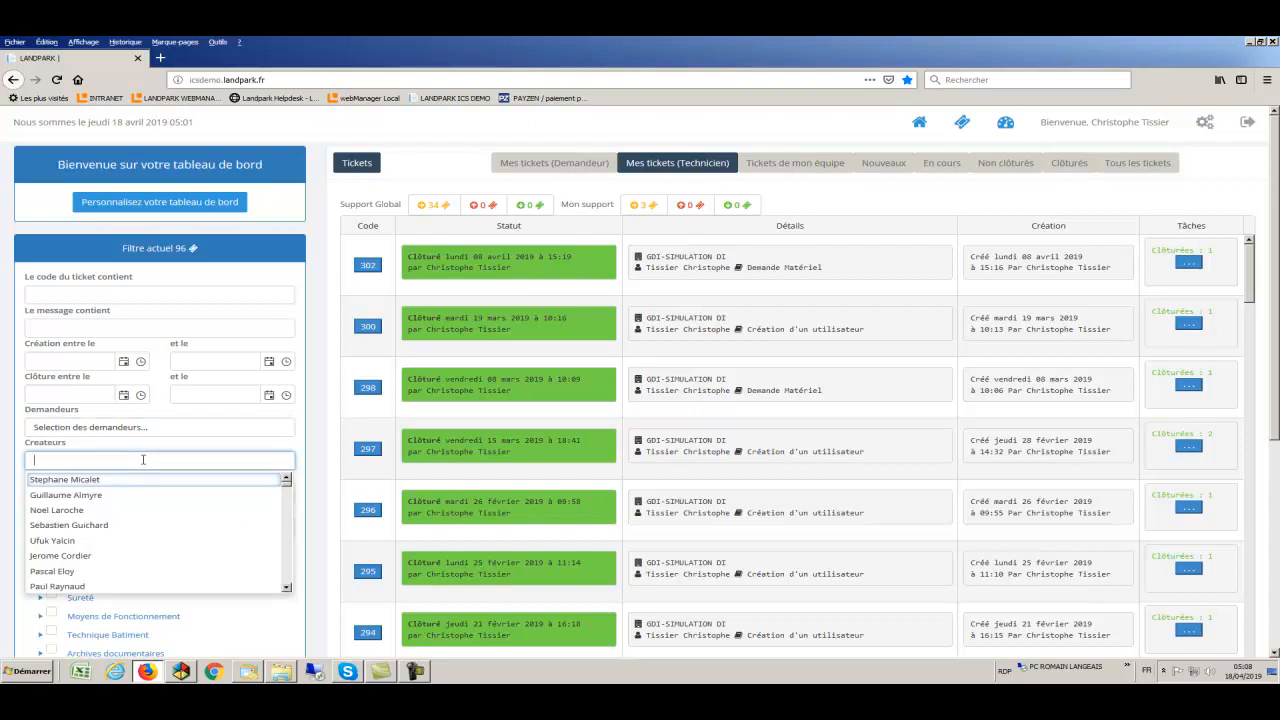
click(142, 450)
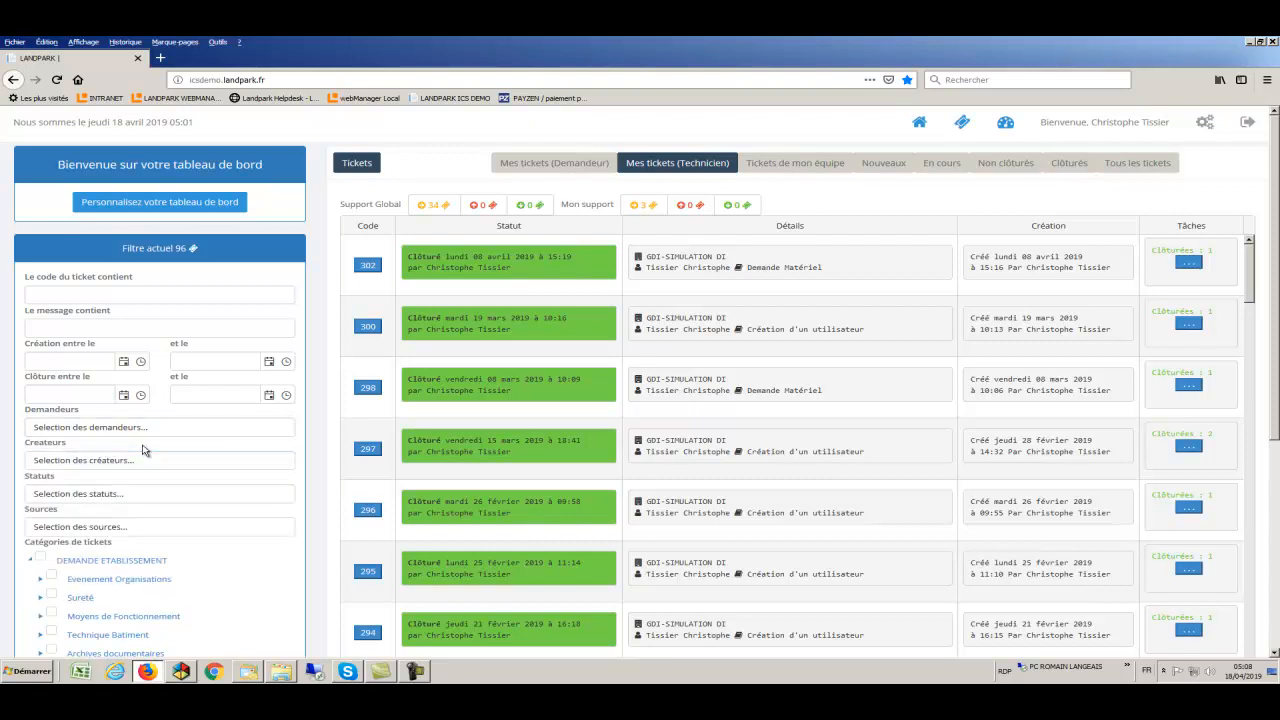
click(137, 497)
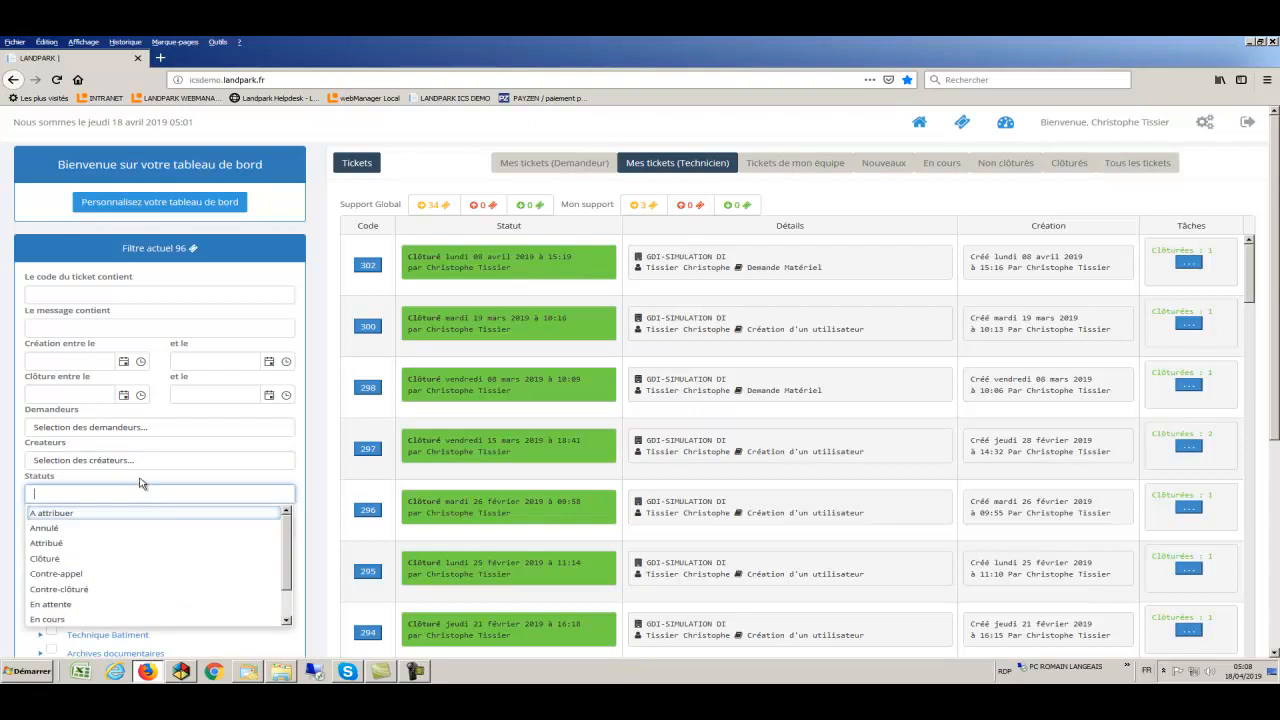
click(140, 483)
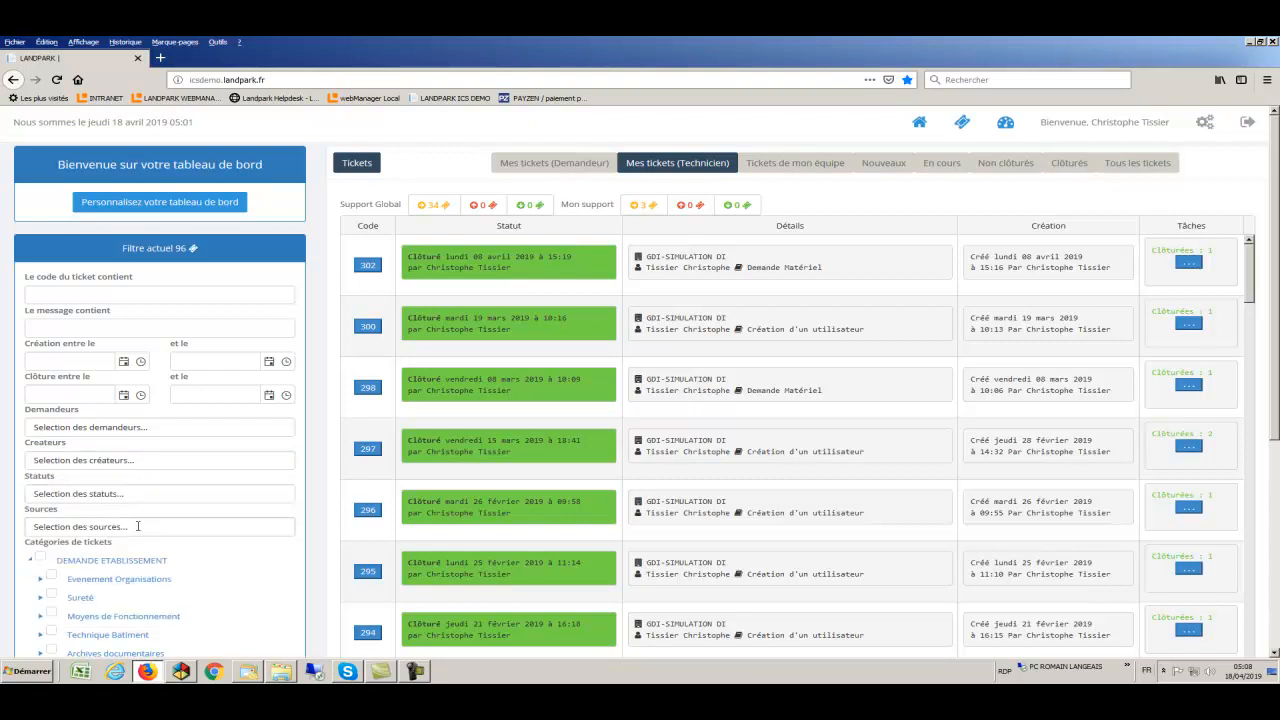
click(138, 527)
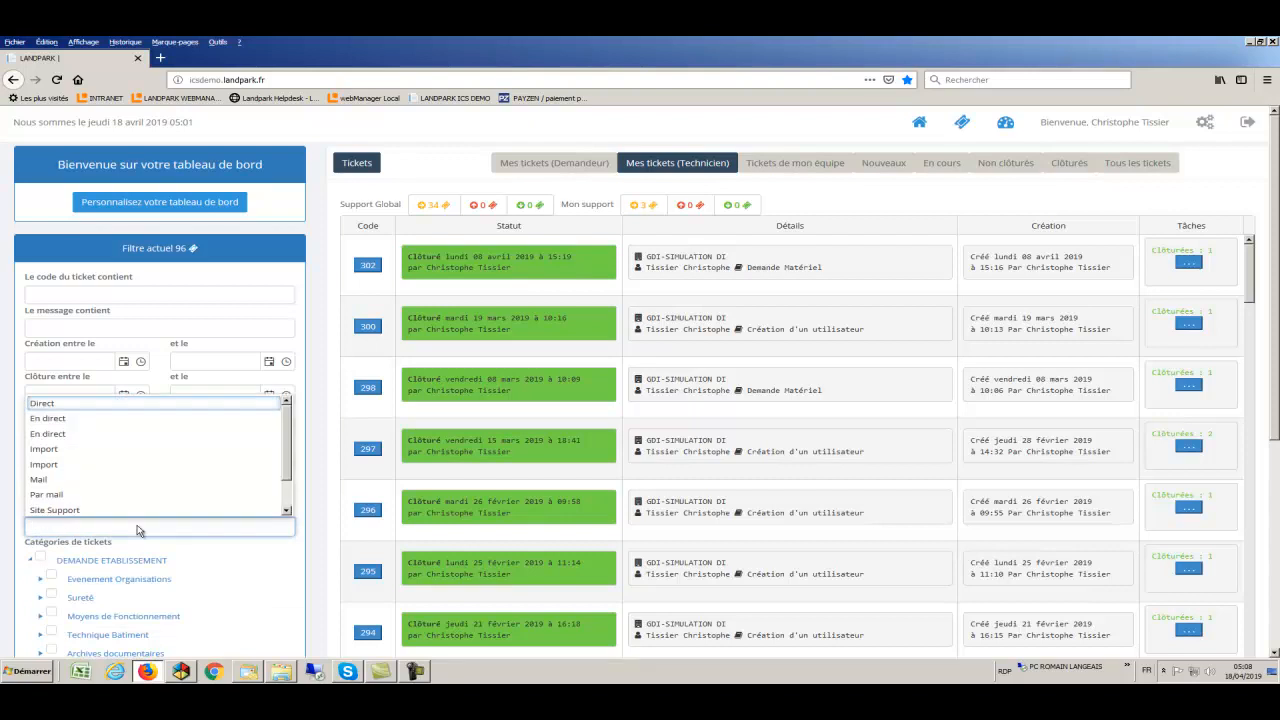
click(191, 551)
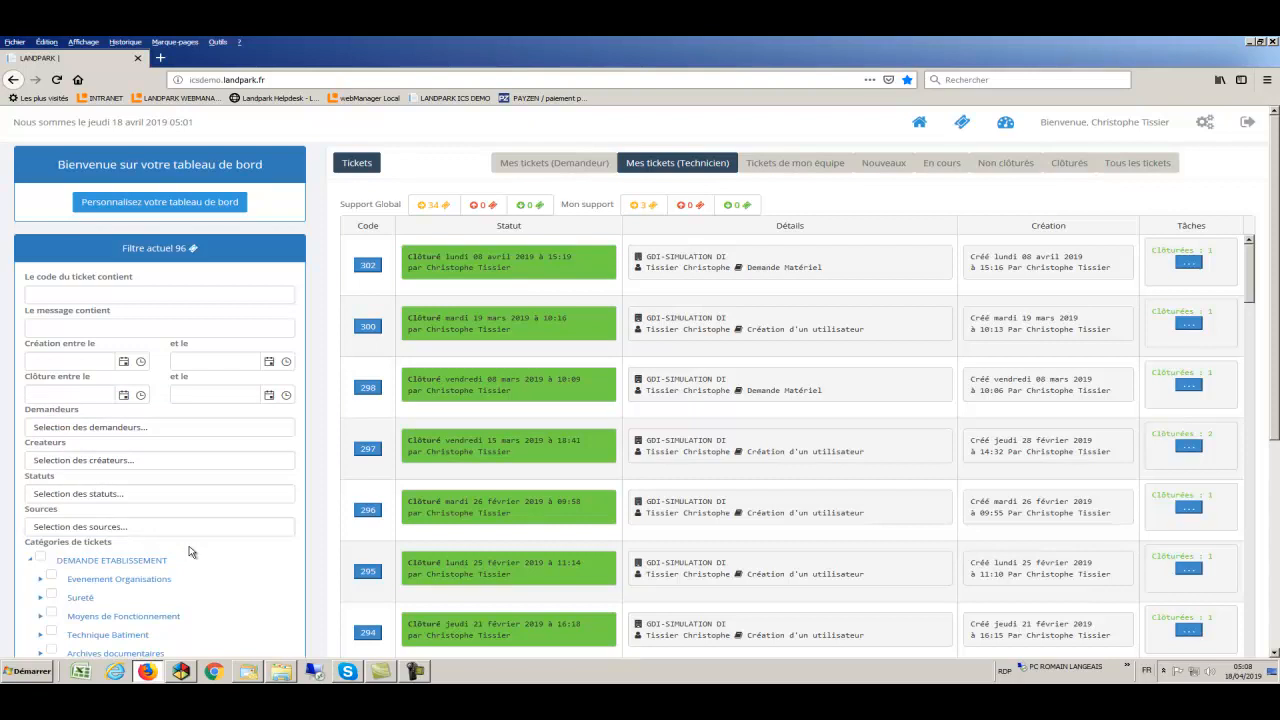
- Expand the DEMANDE INFORMATIQUE subcategories: Matériels, Problème Impressions, Droits d'Accès, Logiciels, Utilisateurs, Téléphonie
scroll(190, 552, down, 3)
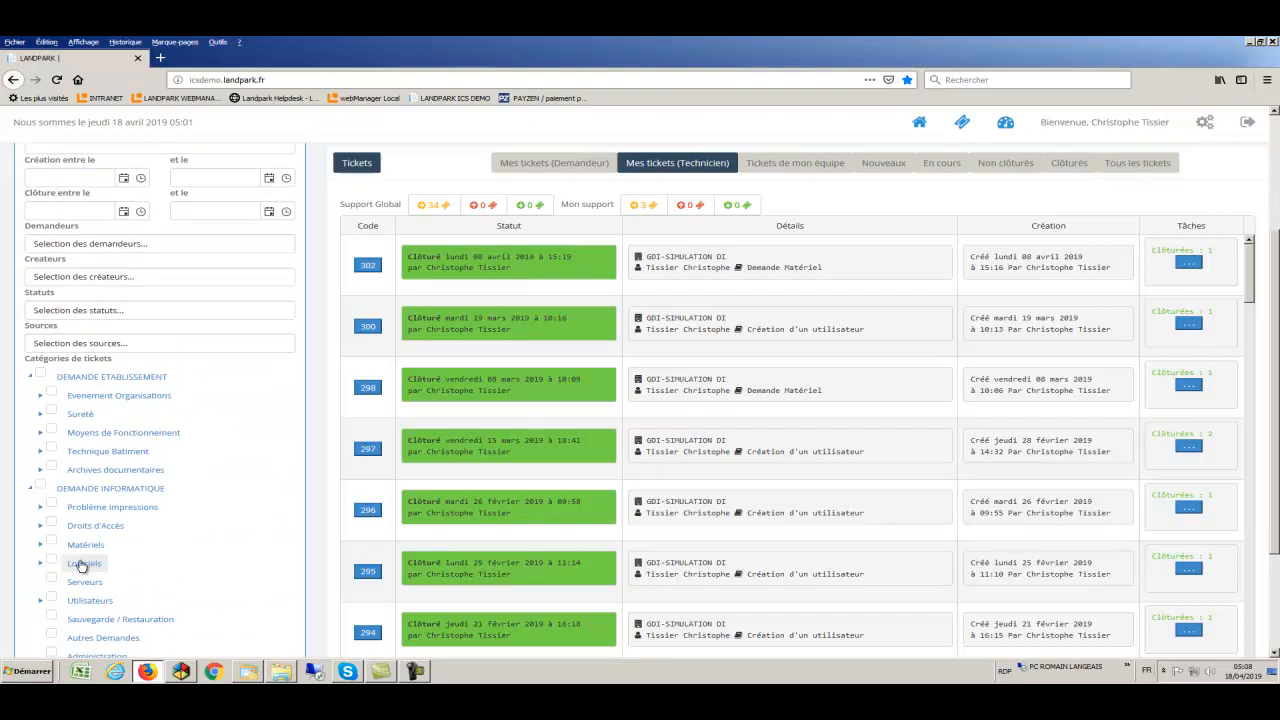
click(41, 545)
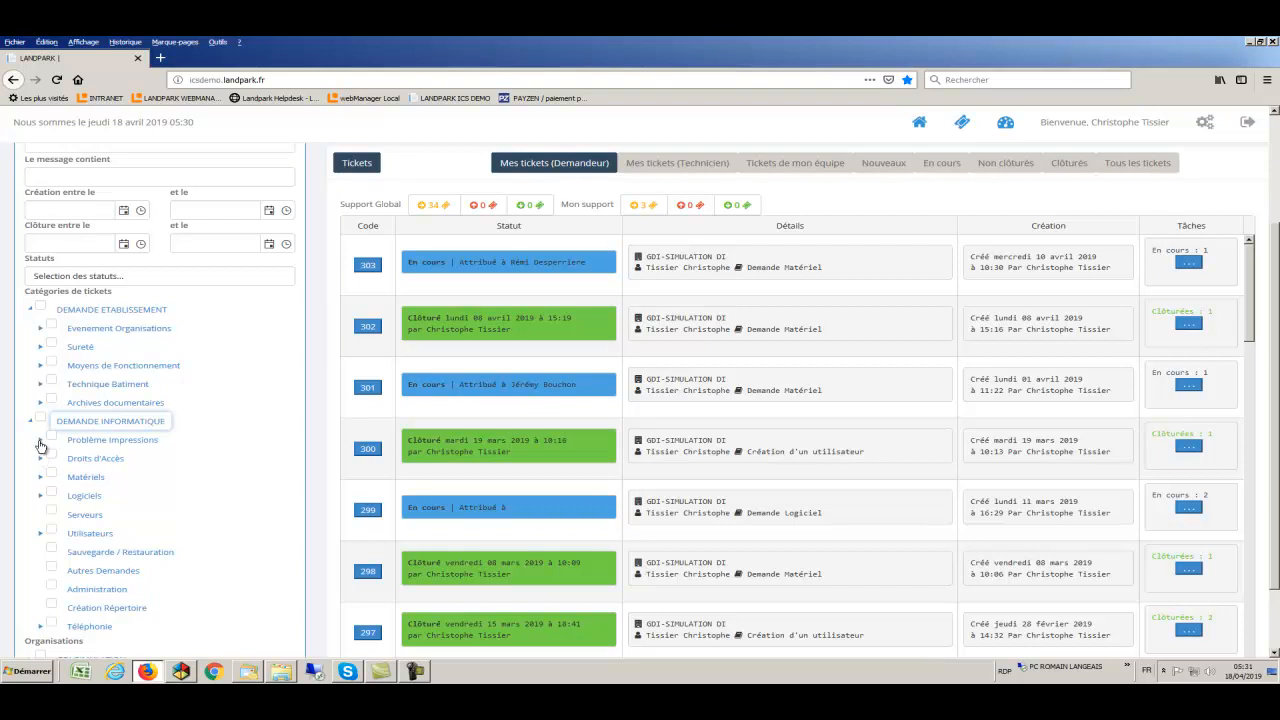
click(40, 442)
click(41, 553)
scroll(40, 550, down, 3)
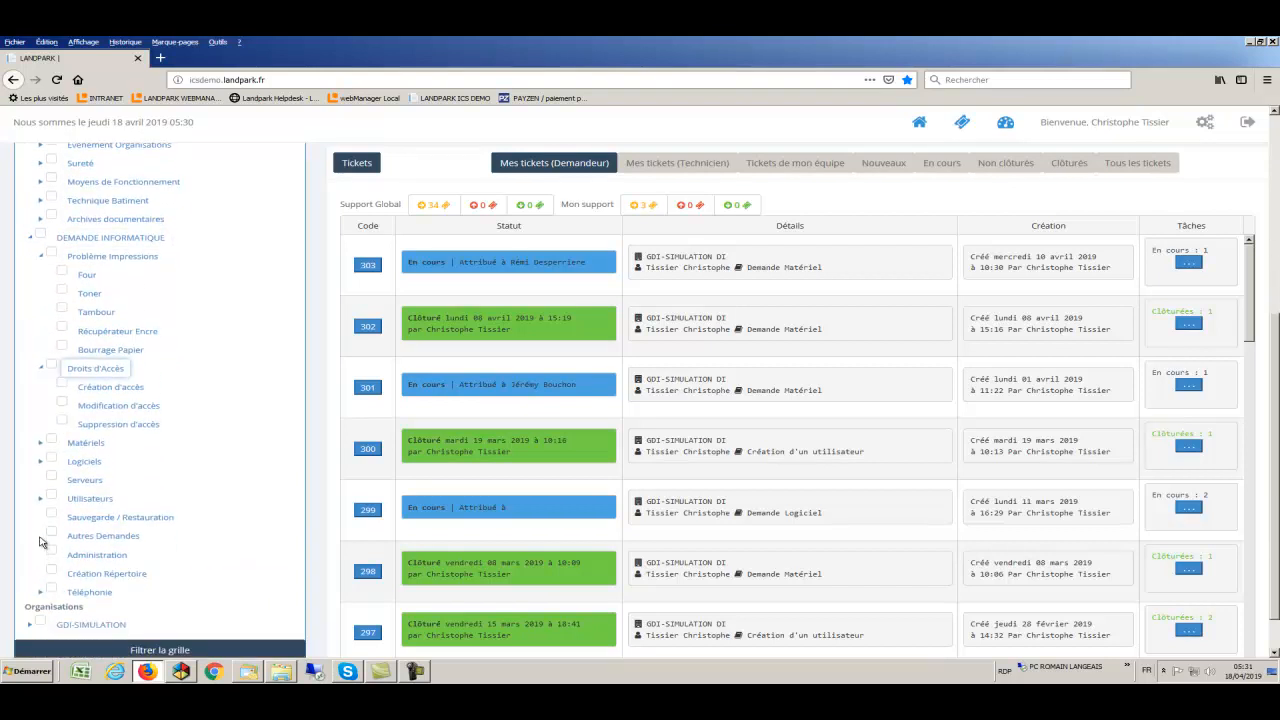
click(40, 443)
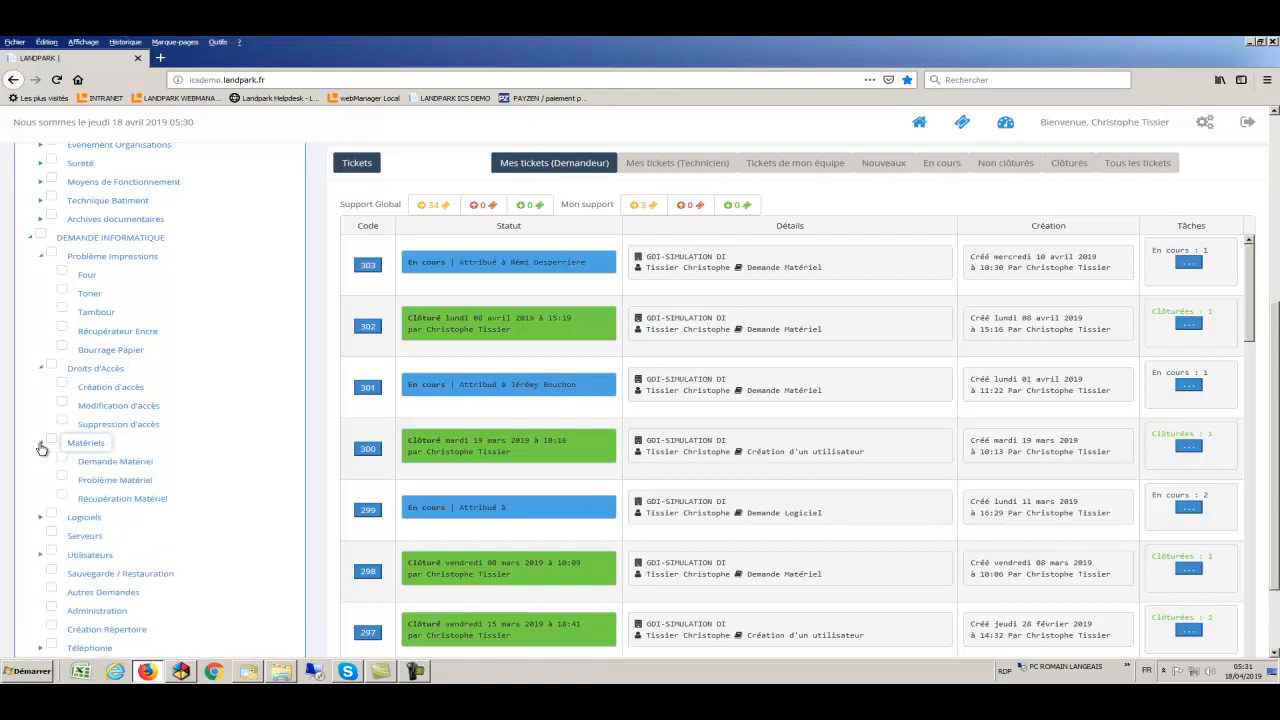
scroll(40, 447, down, 2)
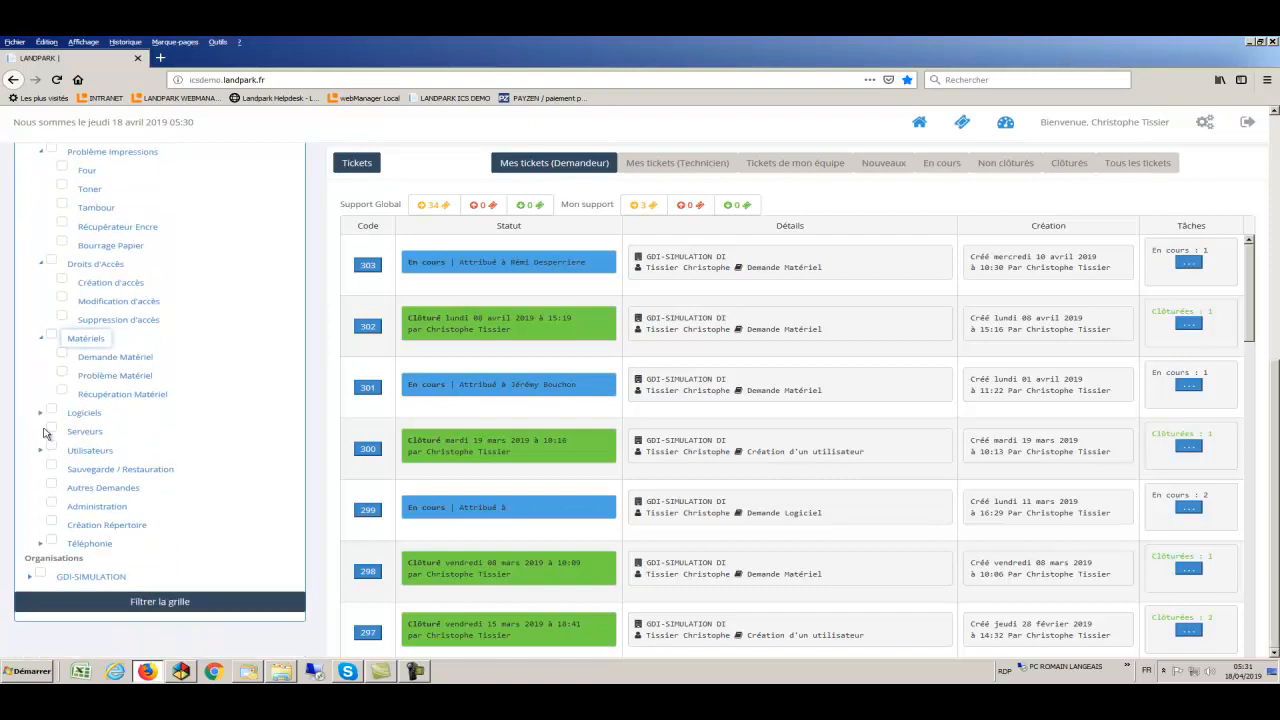
click(41, 414)
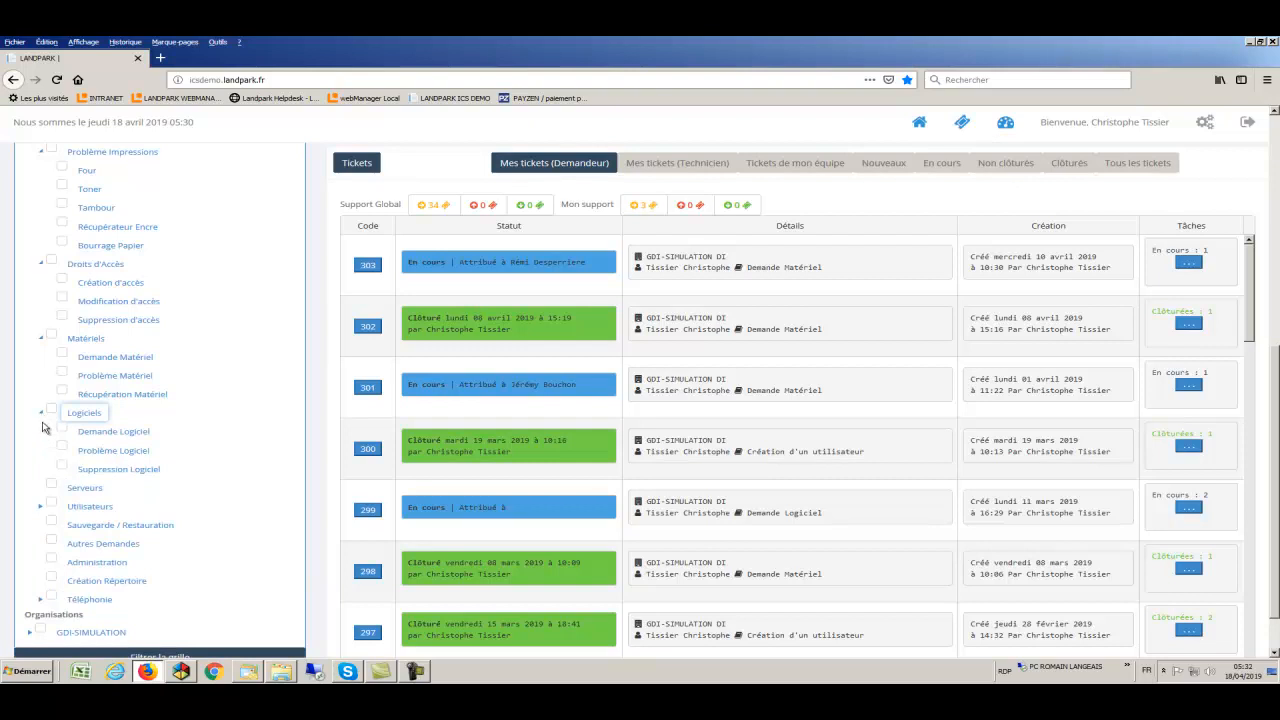
click(41, 507)
scroll(41, 512, down, 2)
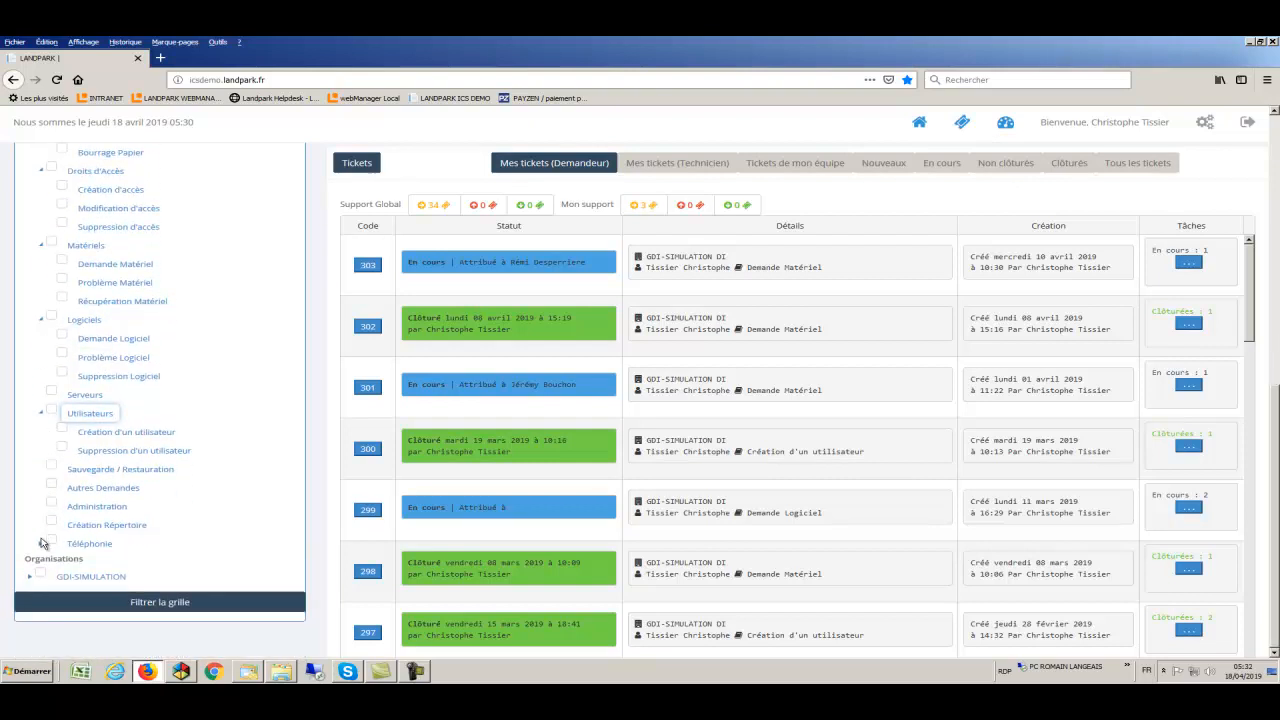
click(41, 545)
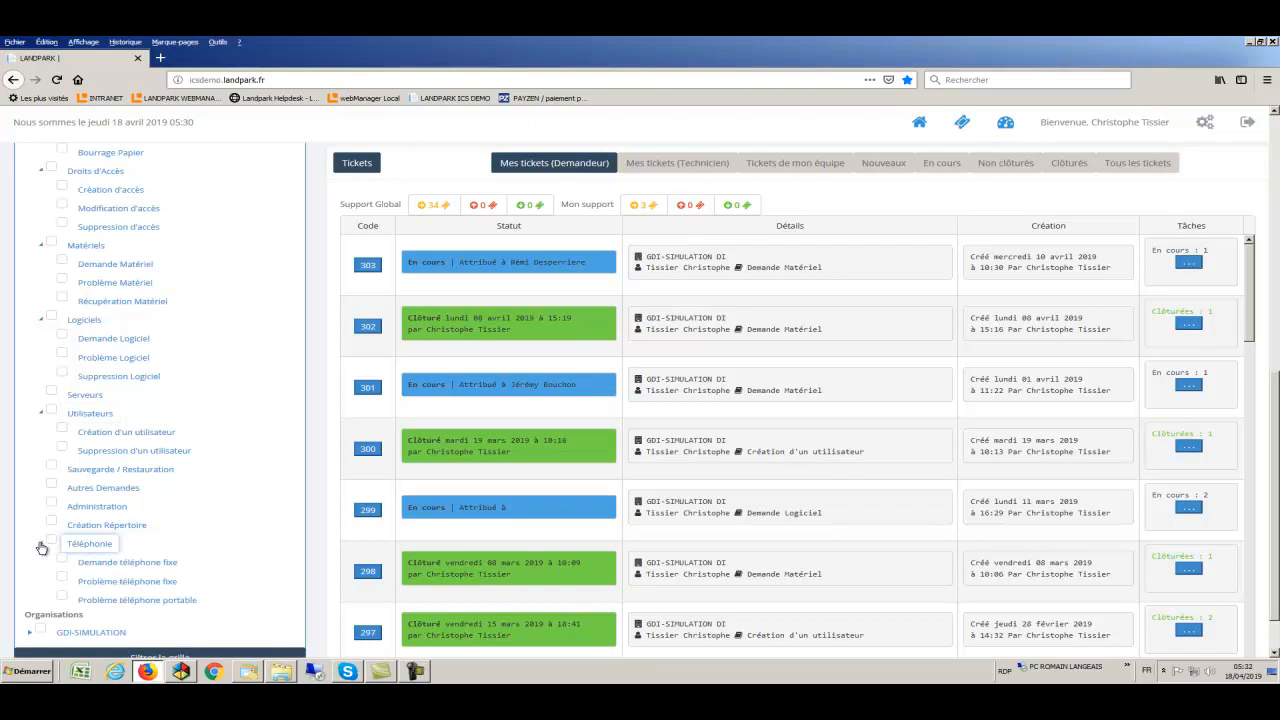
- Expand the DEMANDE ETABLISSEMENT subcategories: Evenement Organisations, Sureté, Moyens de Fonctionnement, Technique Batiment, Archives documentaires
scroll(41, 548, up, 10)
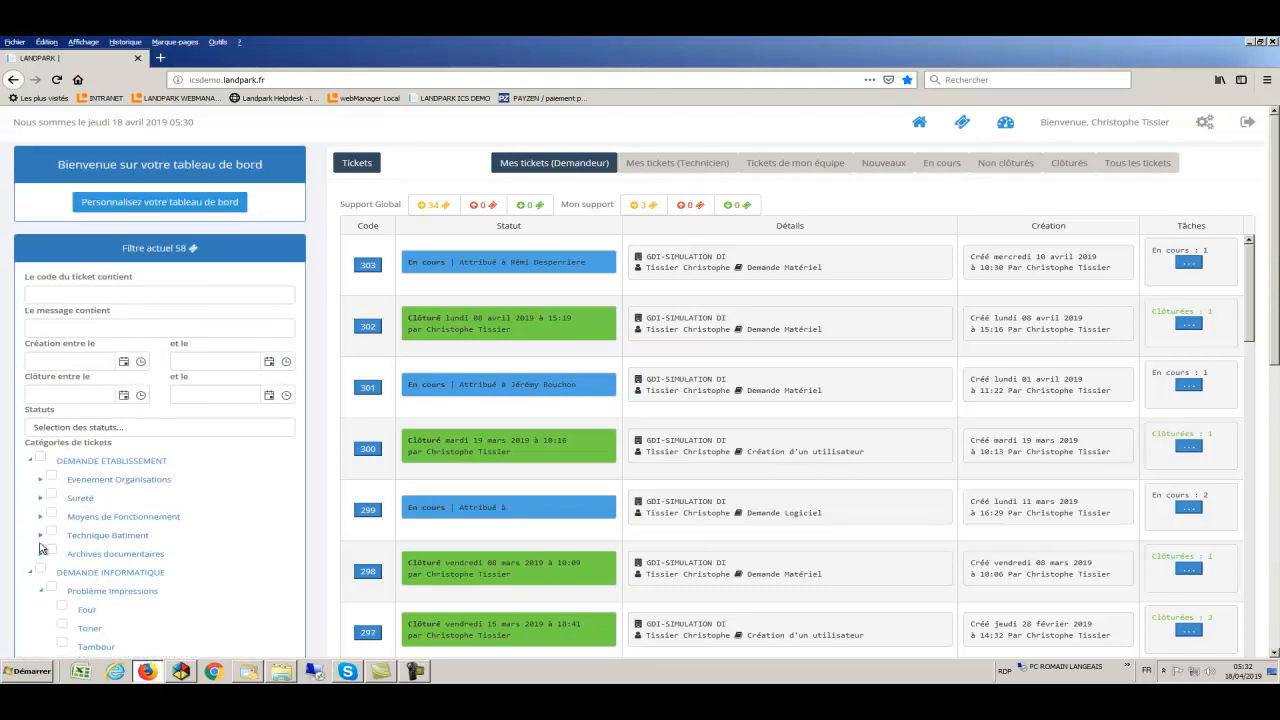
click(41, 484)
scroll(41, 488, down, 1)
click(41, 497)
scroll(41, 495, down, 3)
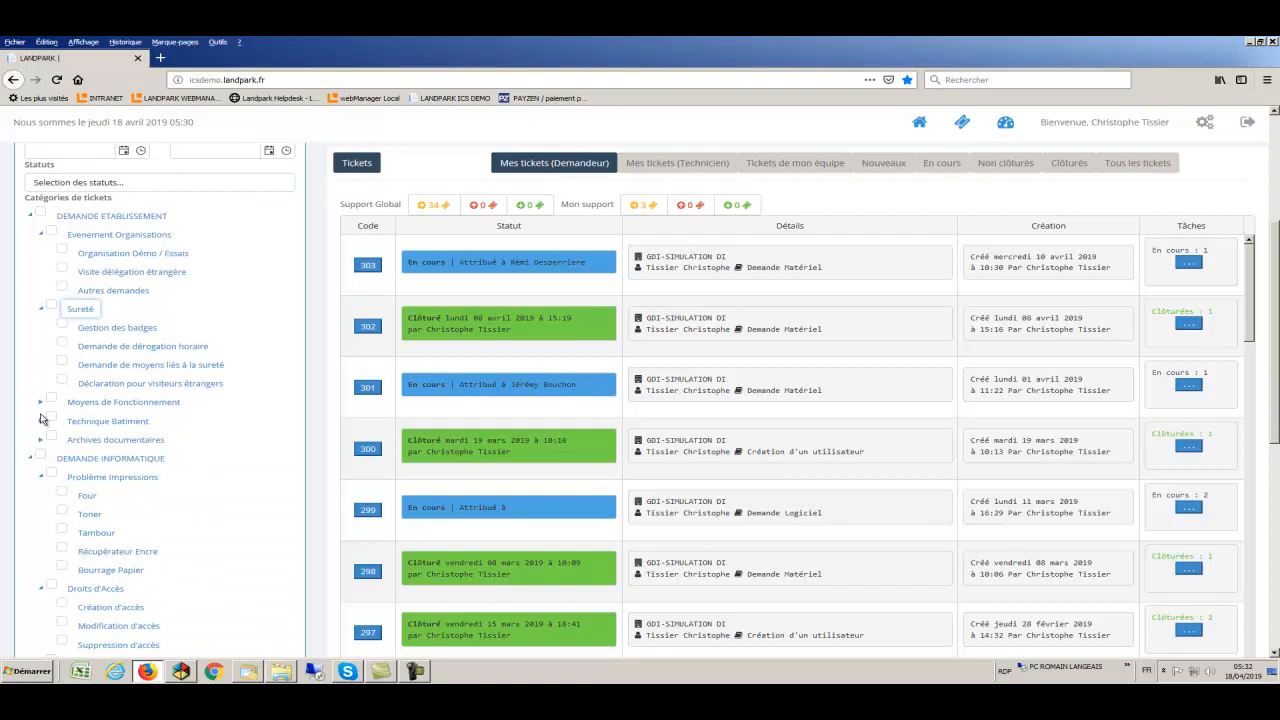
click(41, 401)
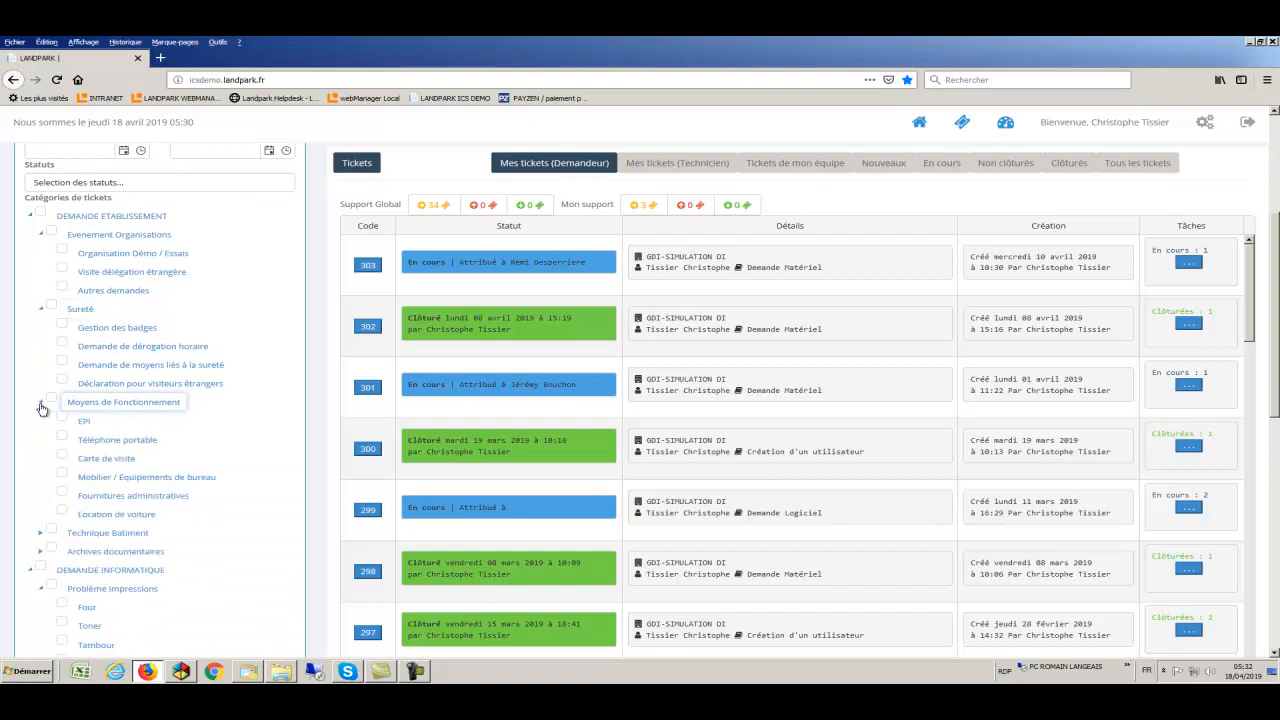
click(41, 533)
scroll(43, 537, down, 3)
click(41, 520)
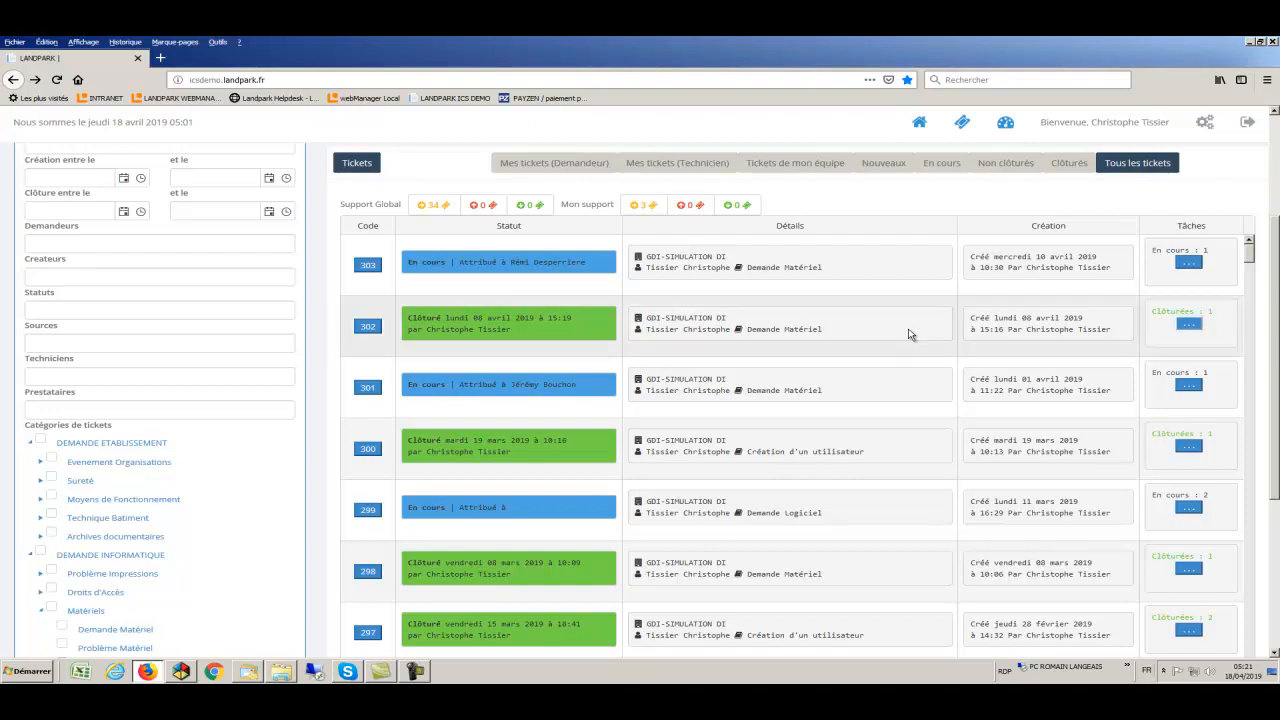
- View ticket 302's task list with its one closed Matériels task, then close it
mouse_move(843, 336)
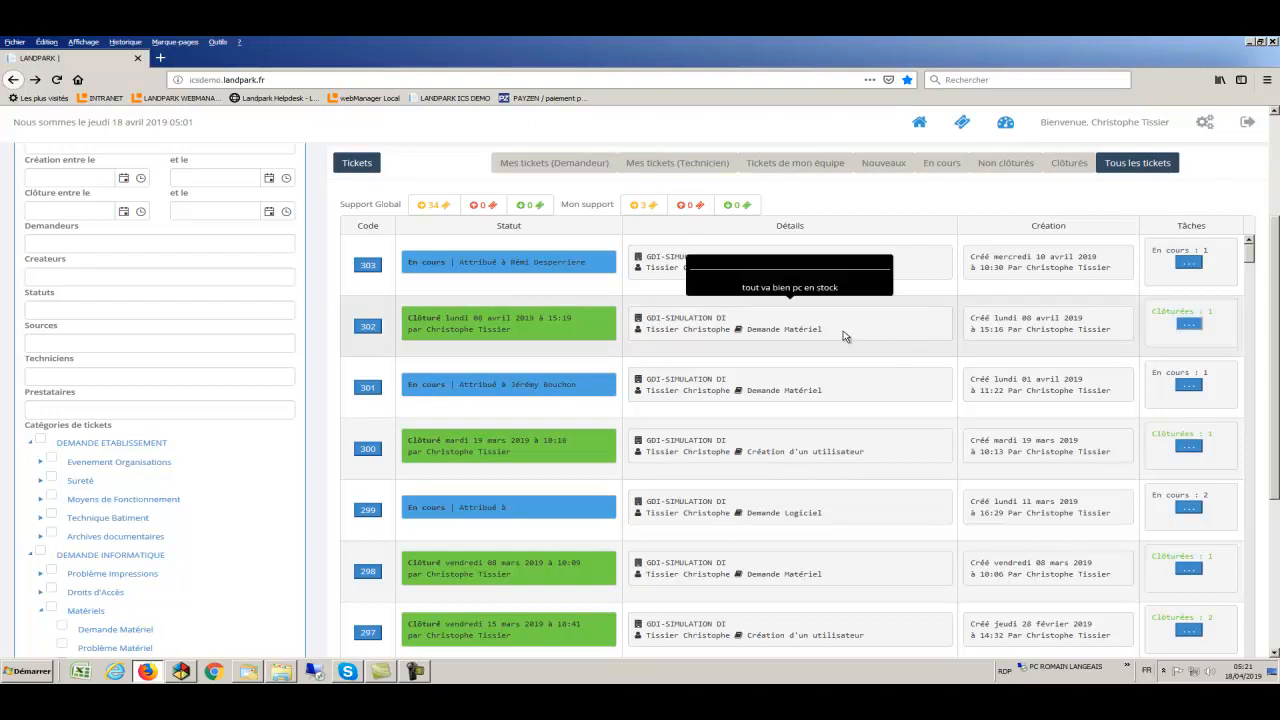
click(1185, 325)
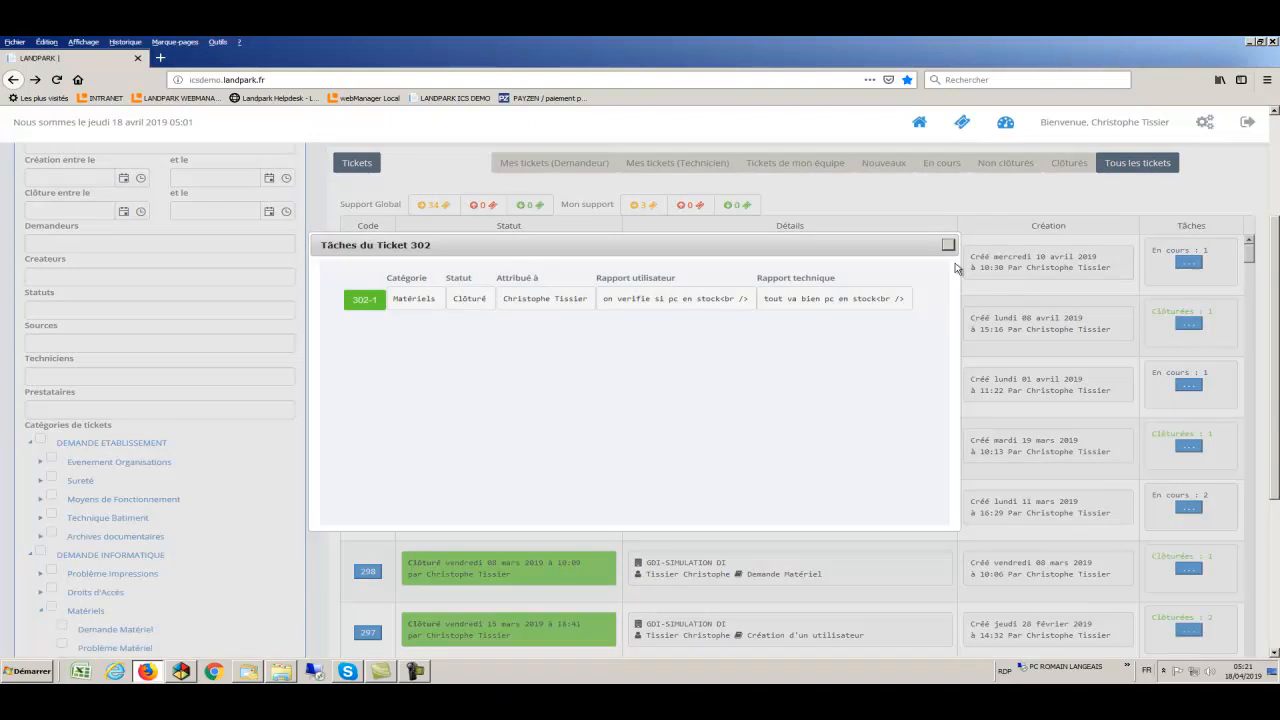
click(949, 247)
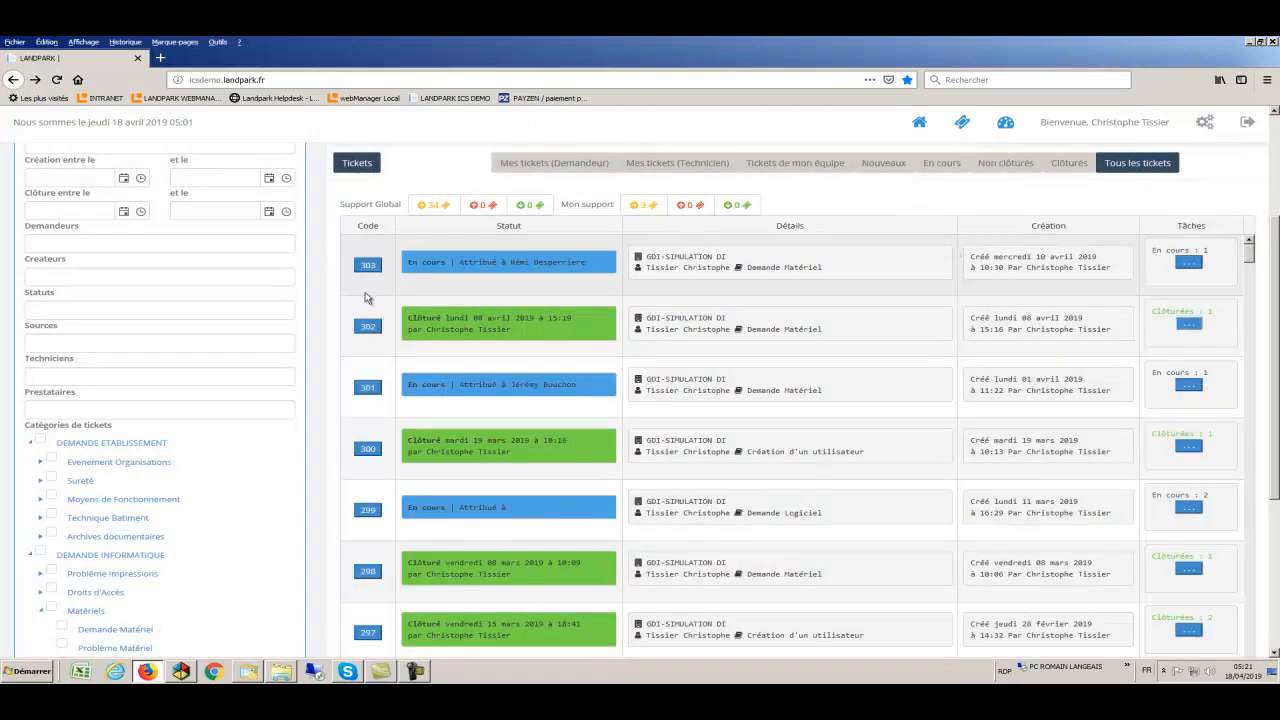
- Open ticket 302's details and its Tâches du ticket tab, highlighting the task's Clôturé status
click(367, 327)
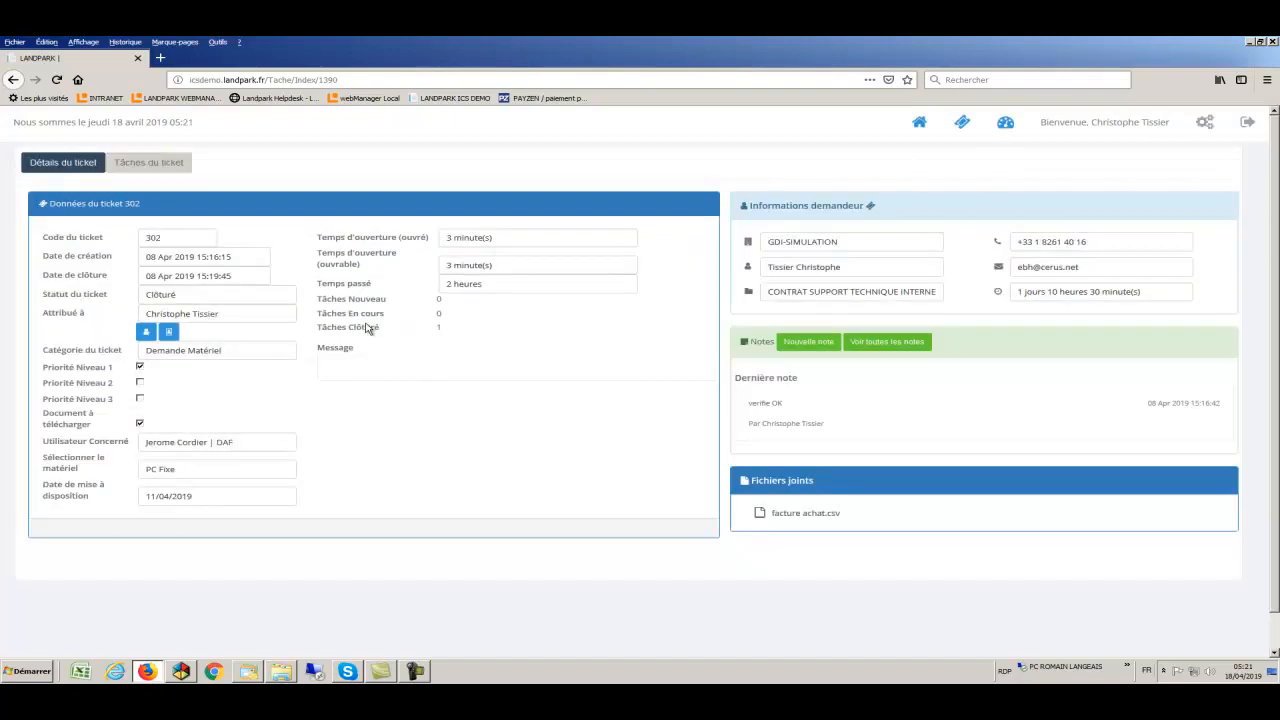
click(512, 286)
click(157, 162)
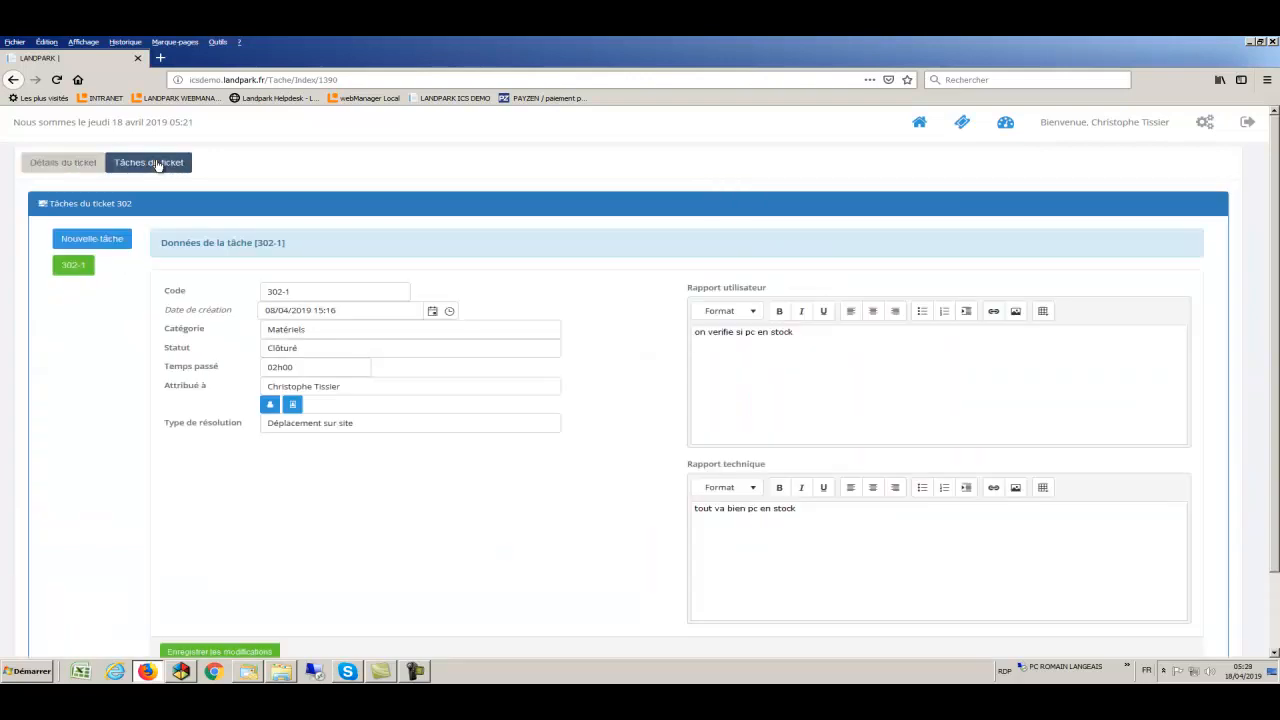
click(335, 350)
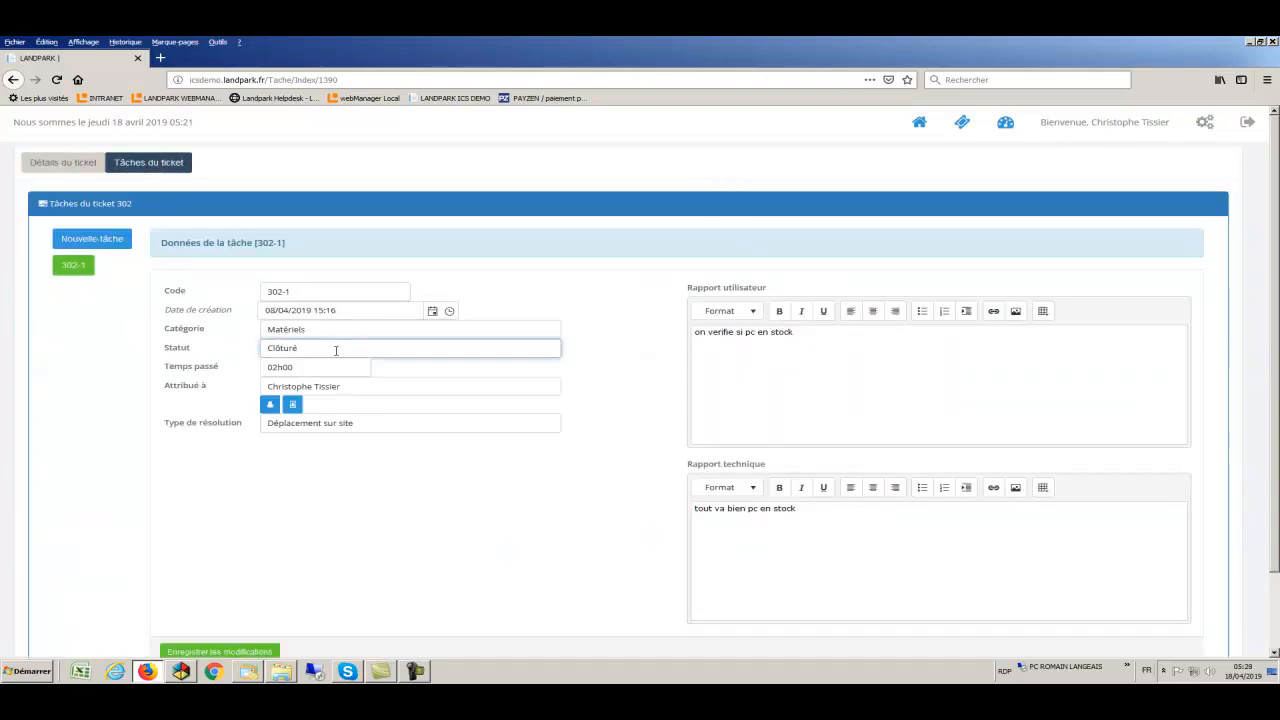
drag(335, 350, 263, 347)
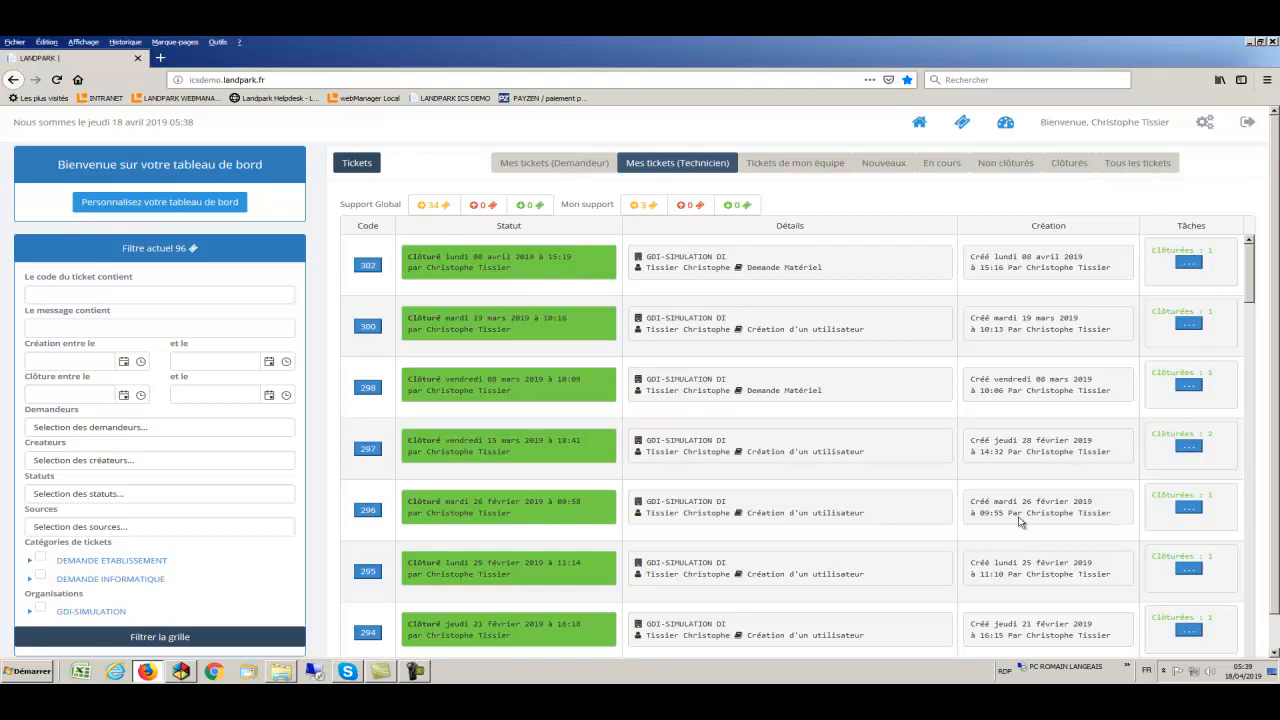
- Start a new ticket, highlight the requester's contract details and 34:30 consumed time, then expand DEMANDE INFORMATIQUE
click(961, 124)
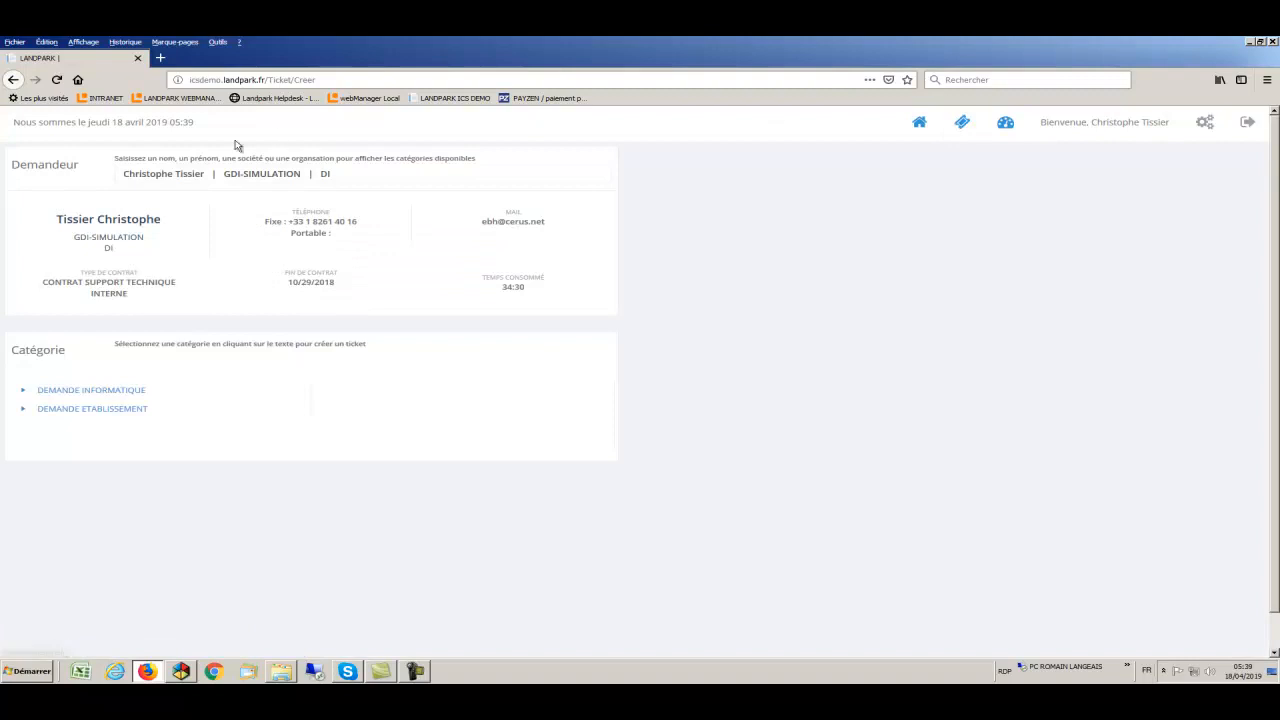
drag(165, 224, 59, 225)
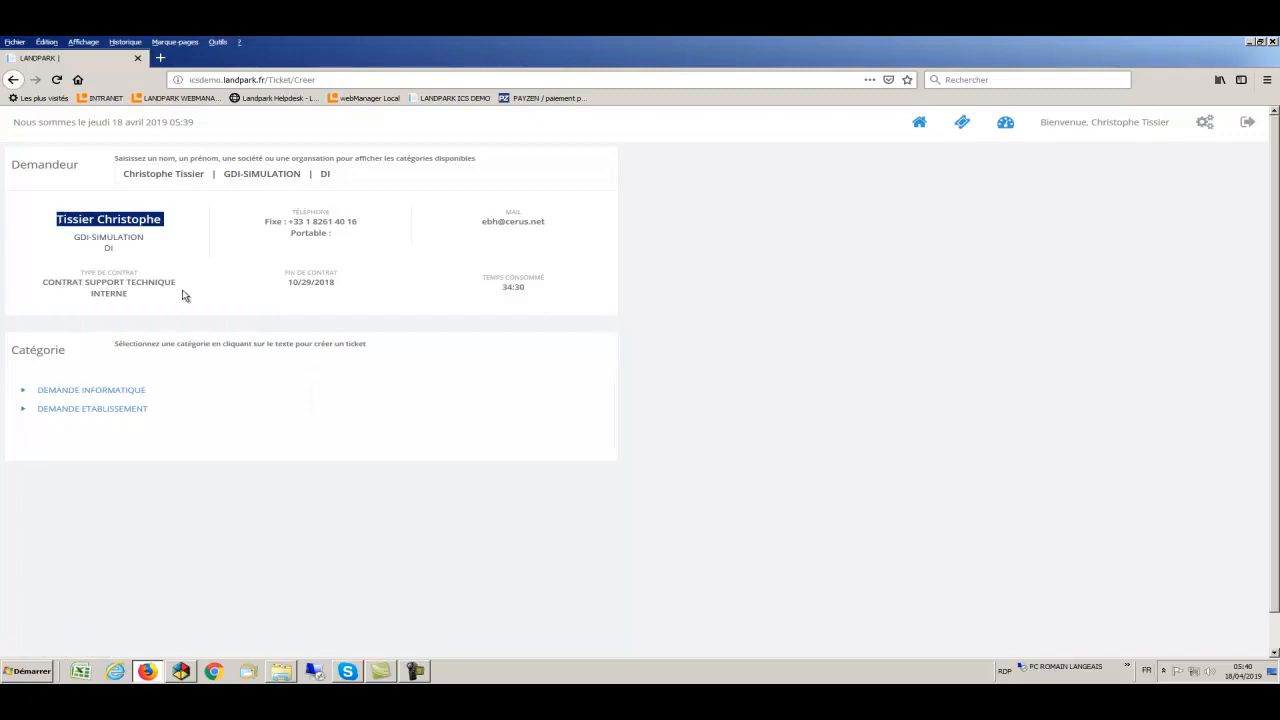
drag(152, 298, 43, 283)
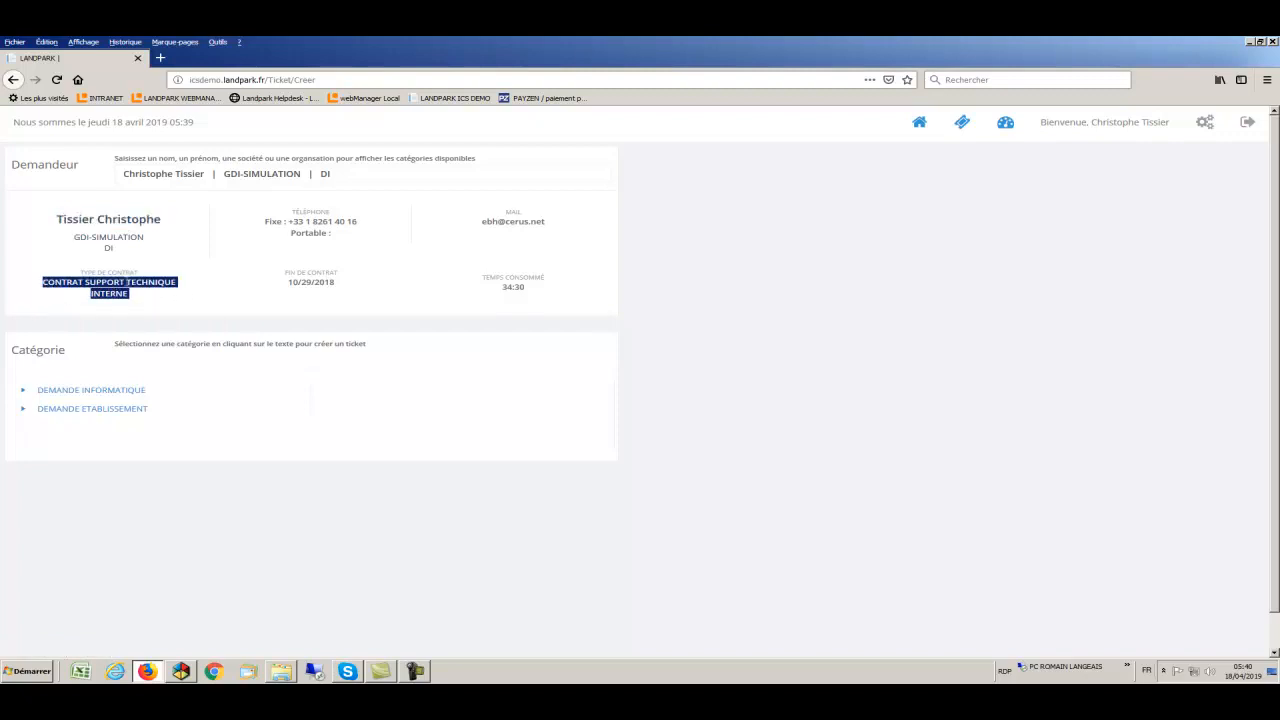
click(531, 291)
drag(531, 291, 502, 291)
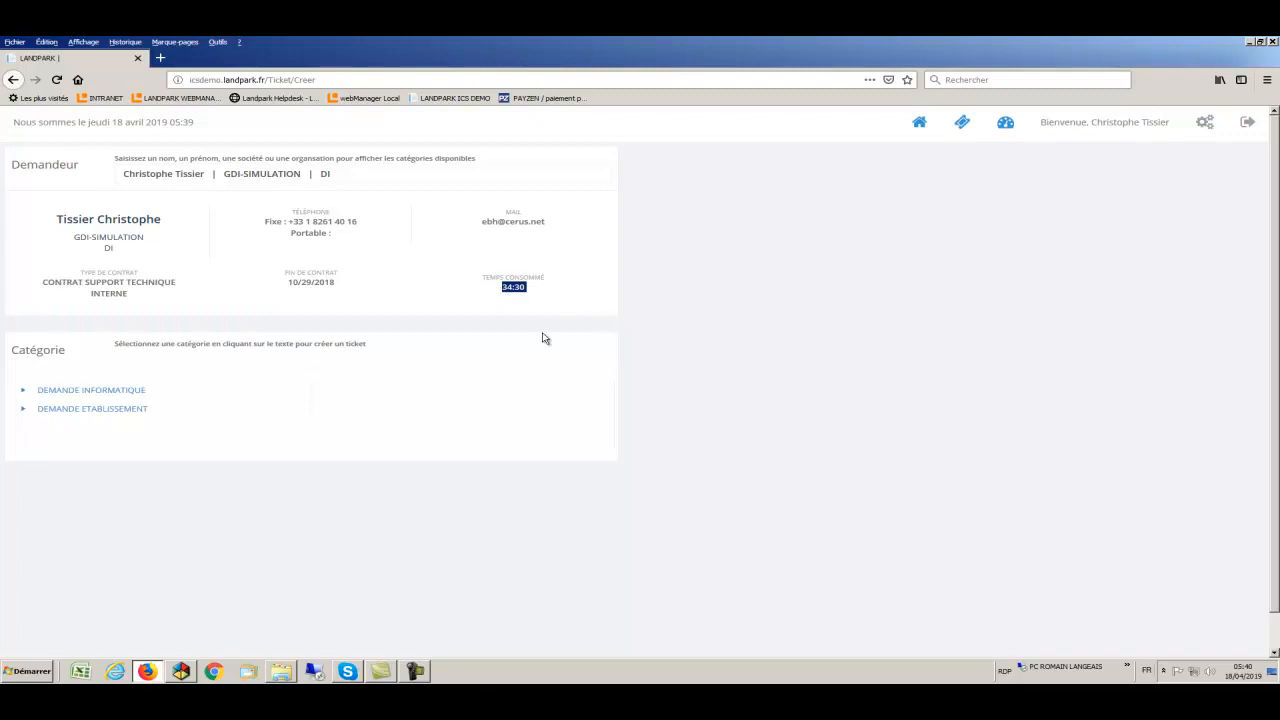
click(24, 393)
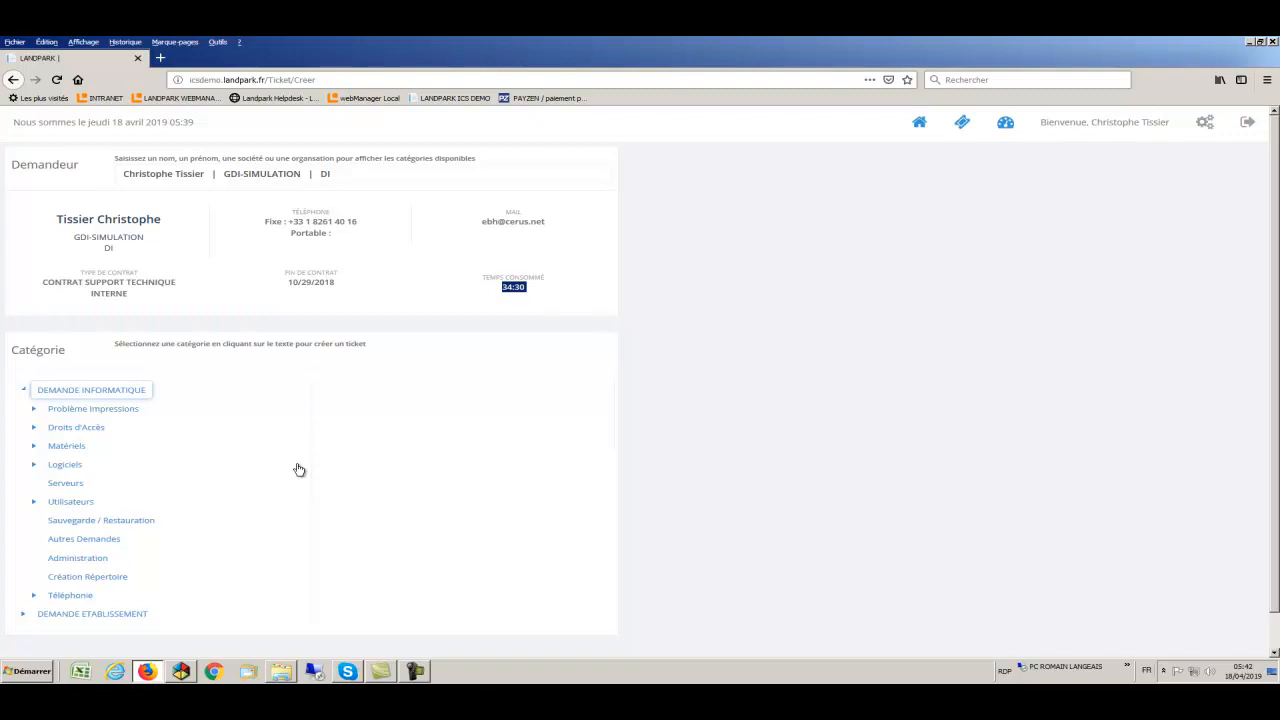
- Pick Demande Matériel, preview the Création d'un utilisateur form, then return to Demande Matériel
click(33, 447)
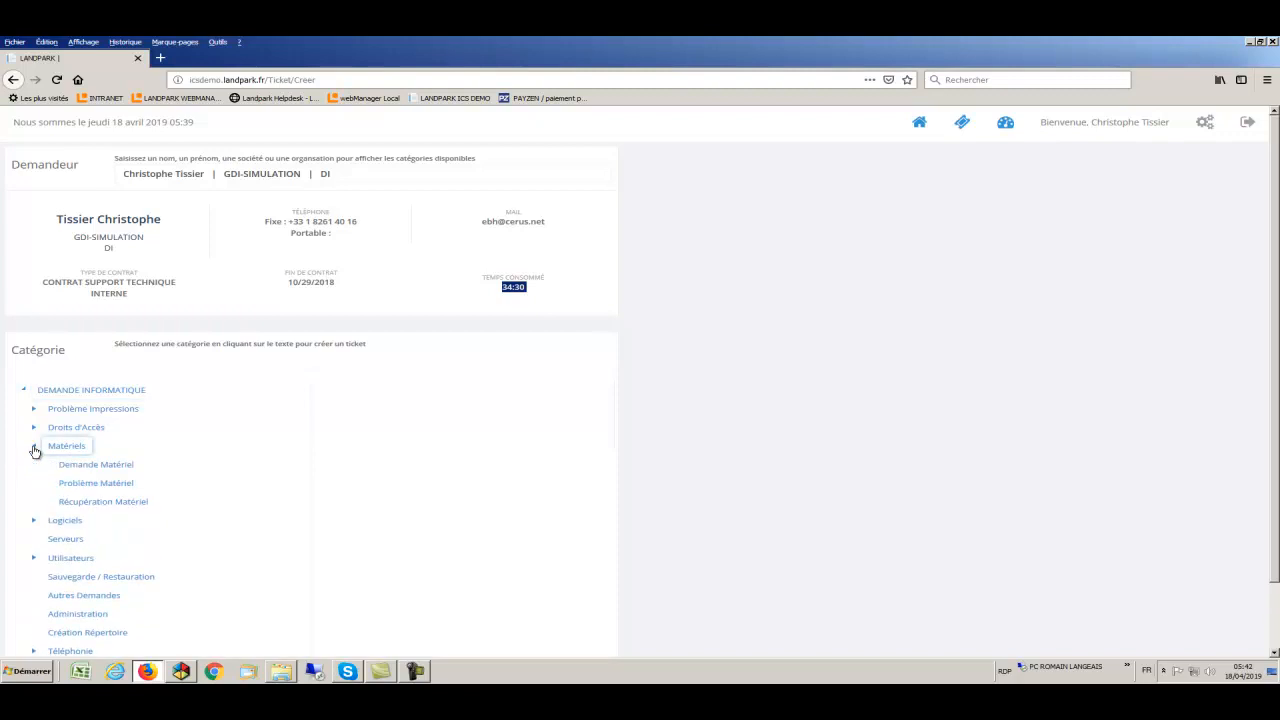
click(76, 469)
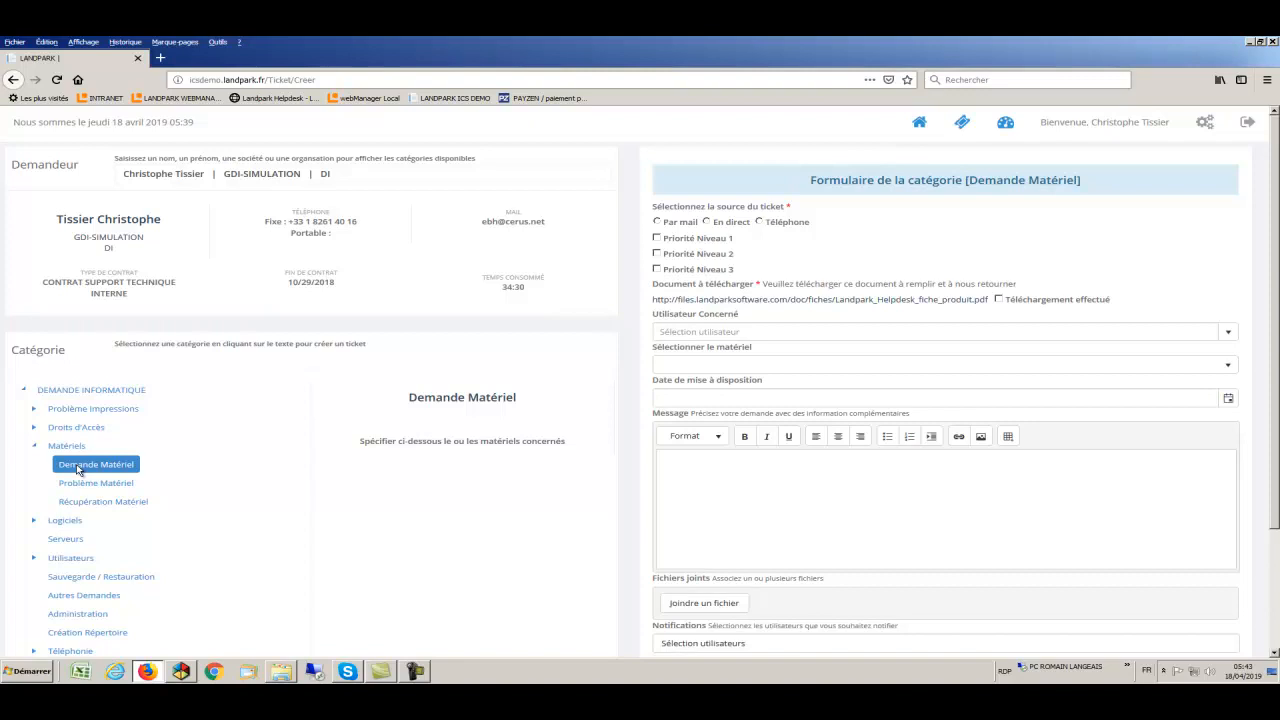
click(35, 559)
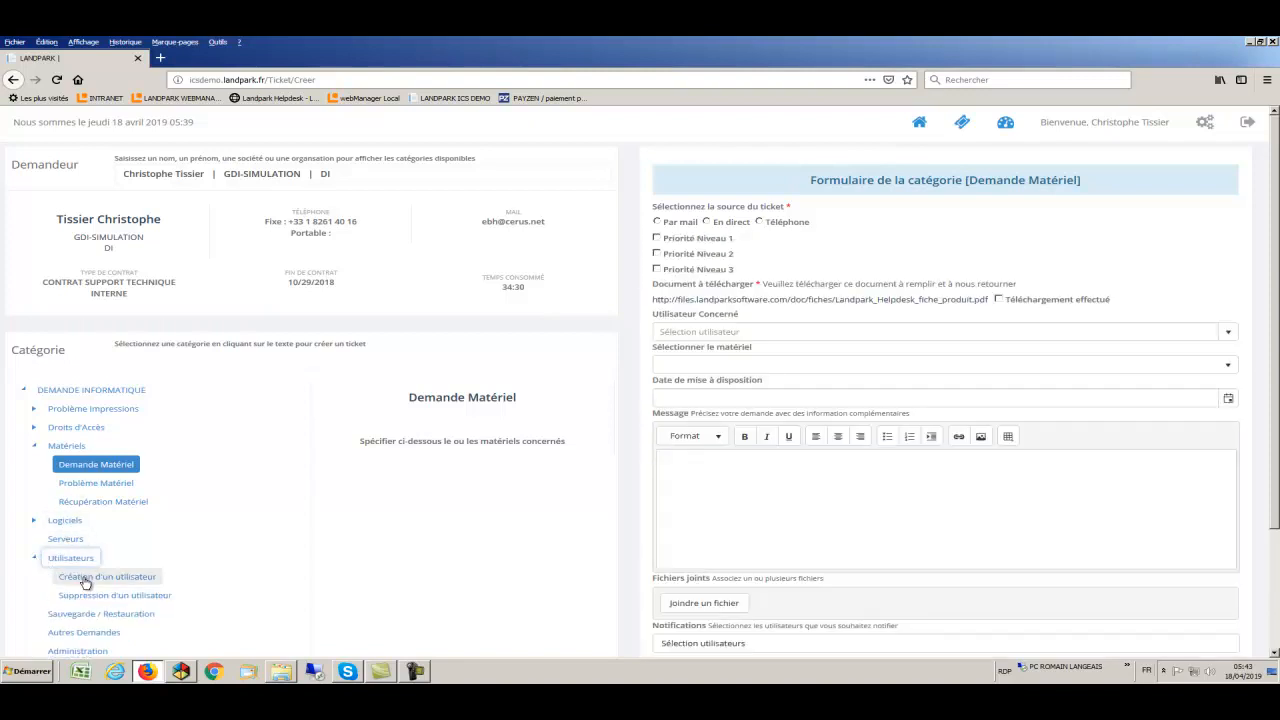
click(86, 578)
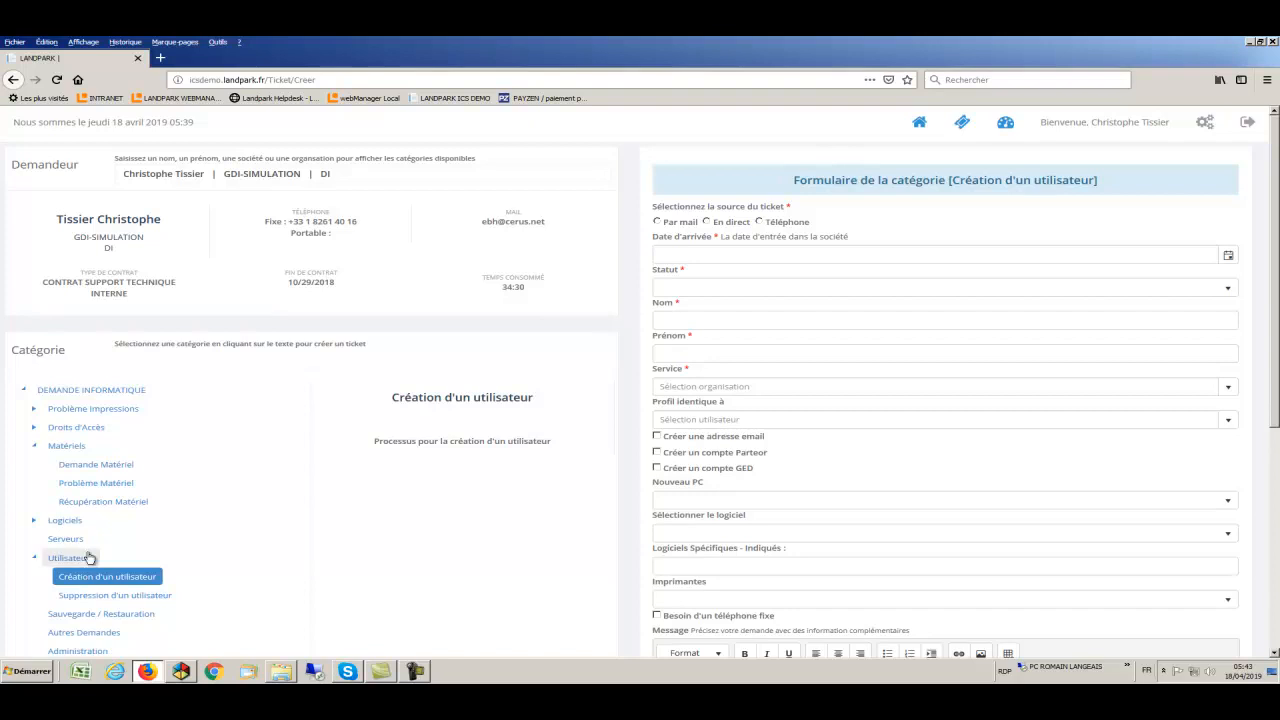
click(89, 468)
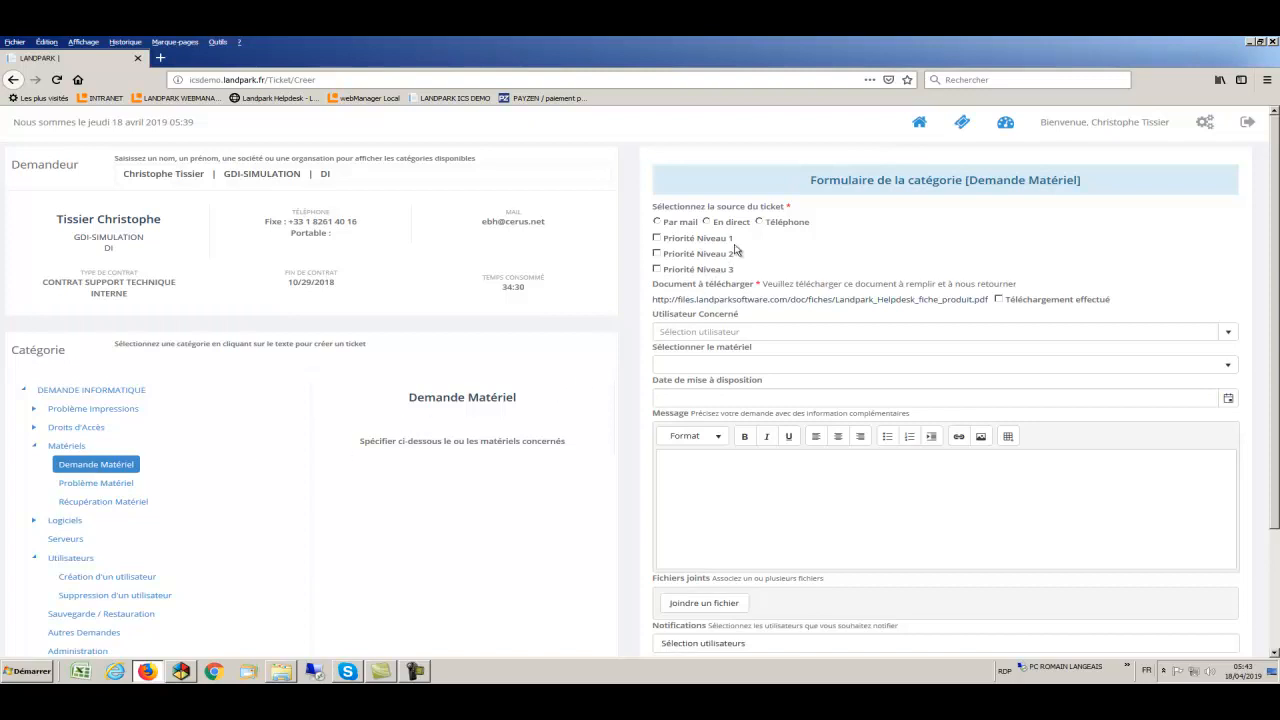
- Set the request source to Téléphone and the priority to Niveau 1
click(759, 222)
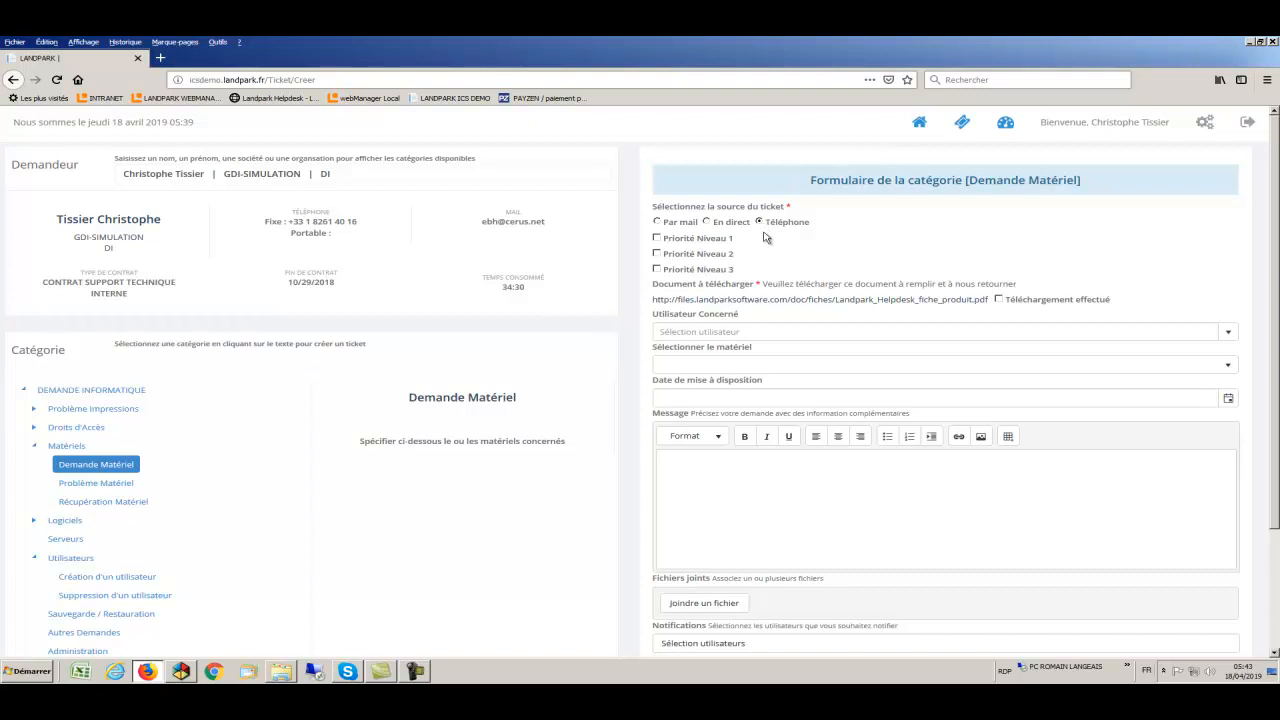
click(657, 239)
drag(667, 307, 906, 304)
- Choose the concerned user, PC Fixe, availability date 19/04/2019, and message 'demande de PC'
click(1235, 336)
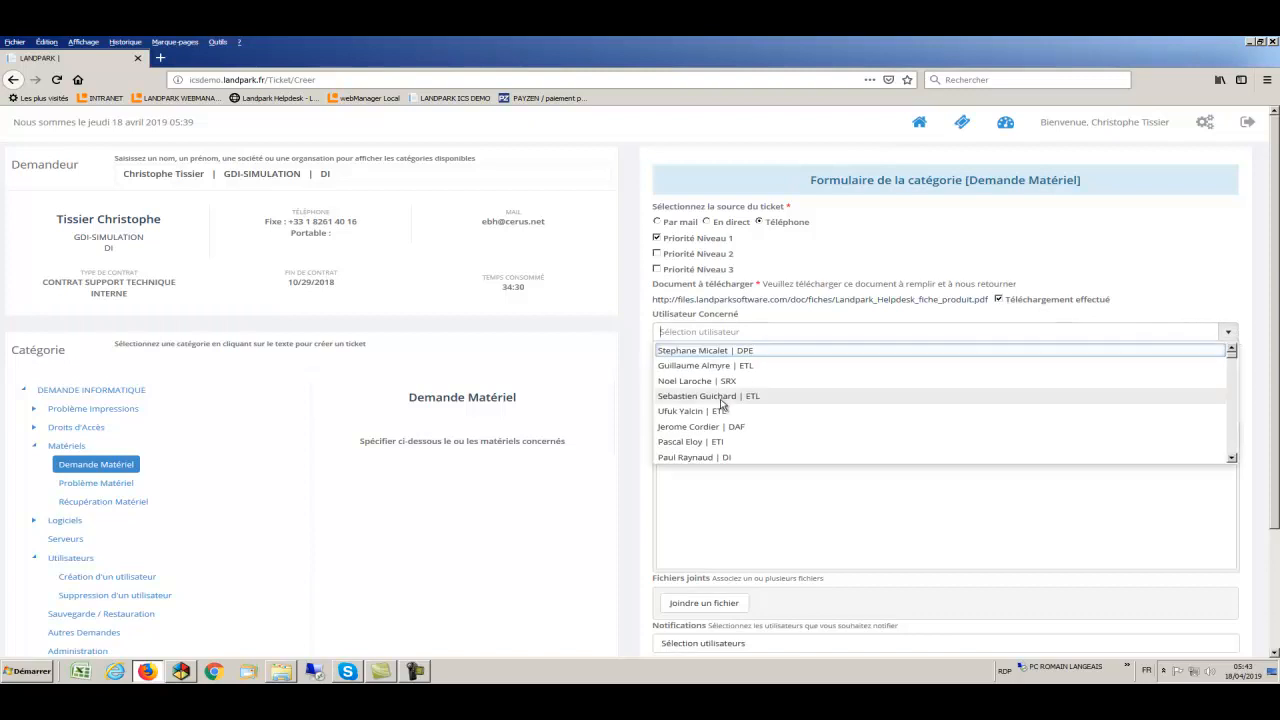
click(721, 399)
click(1228, 366)
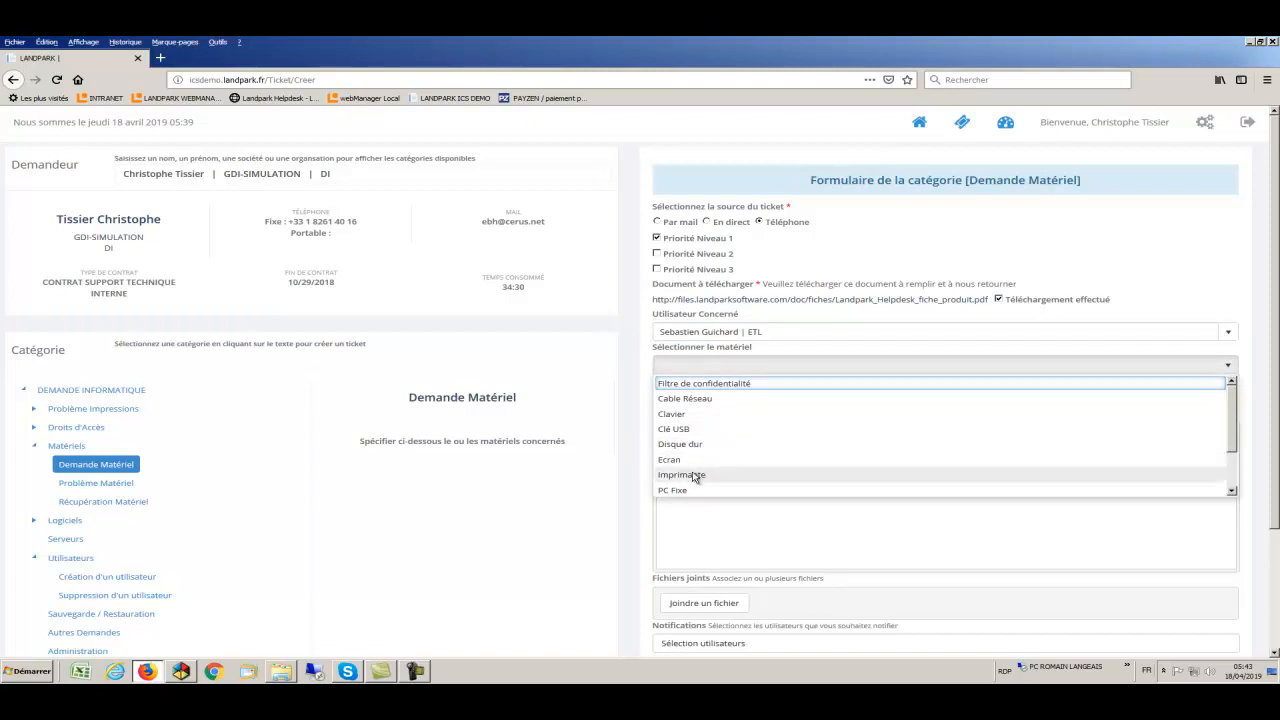
click(696, 489)
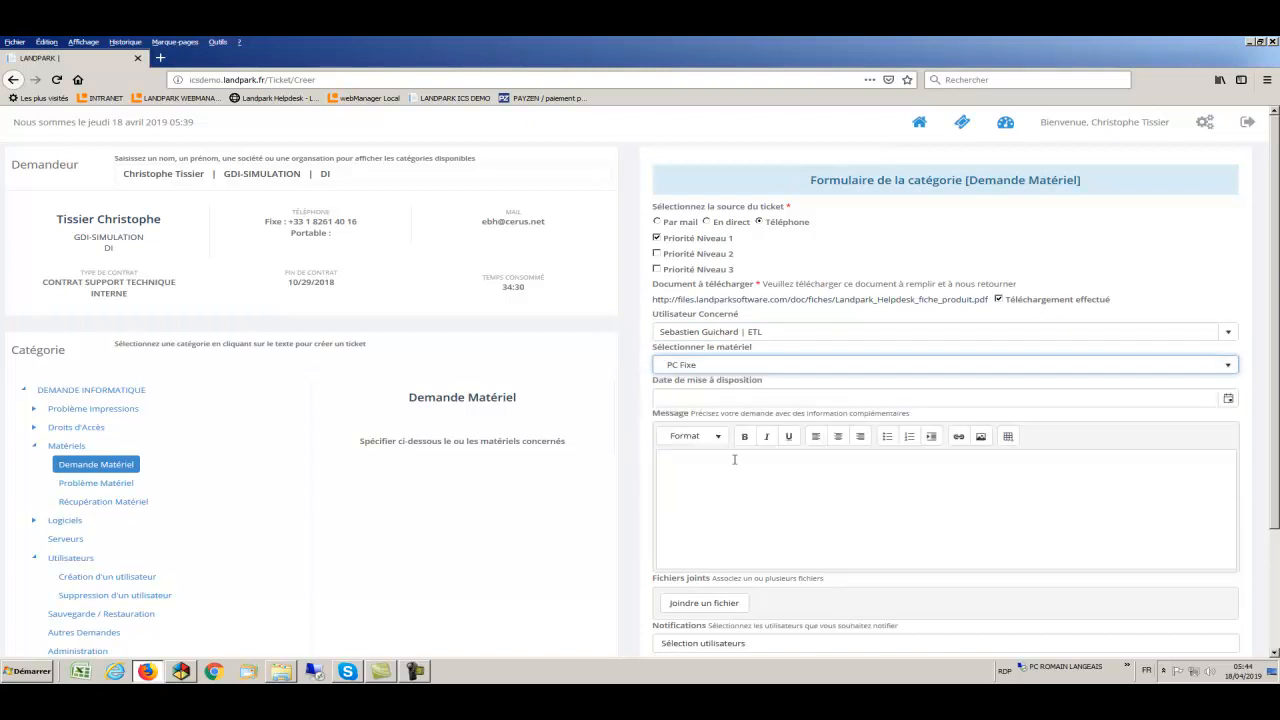
click(1228, 401)
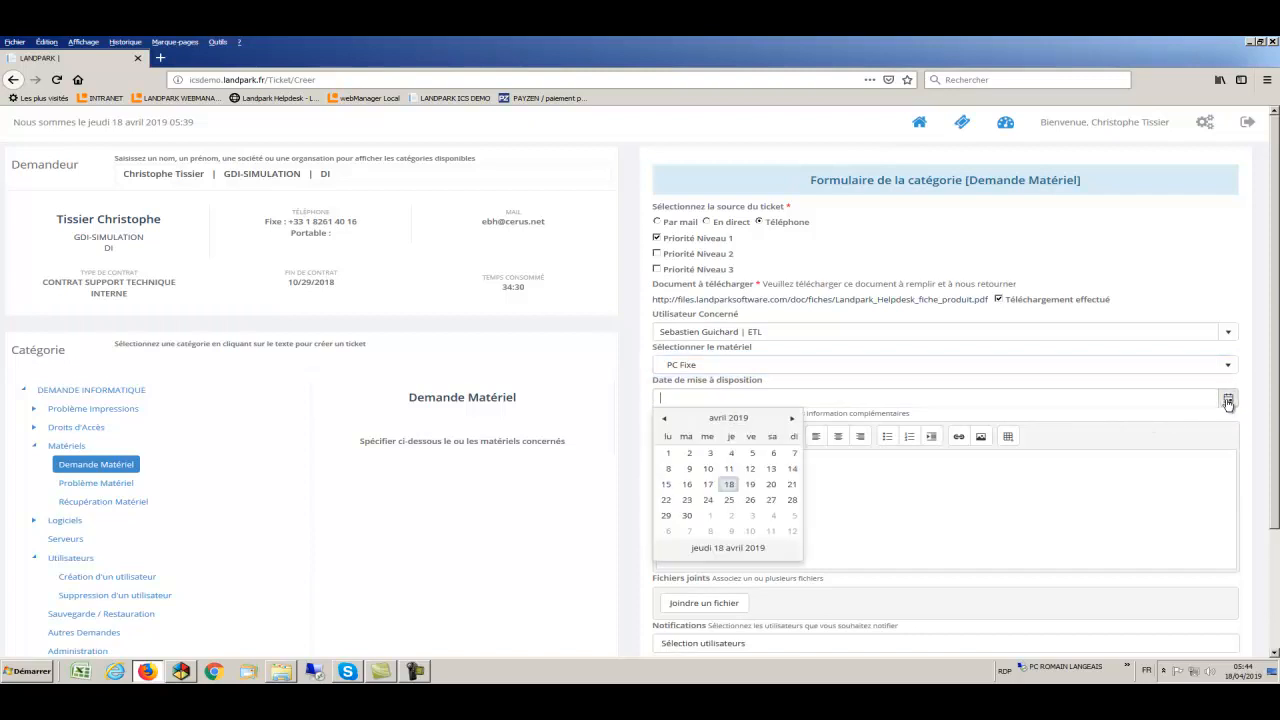
click(750, 486)
click(750, 483)
text(demande de)
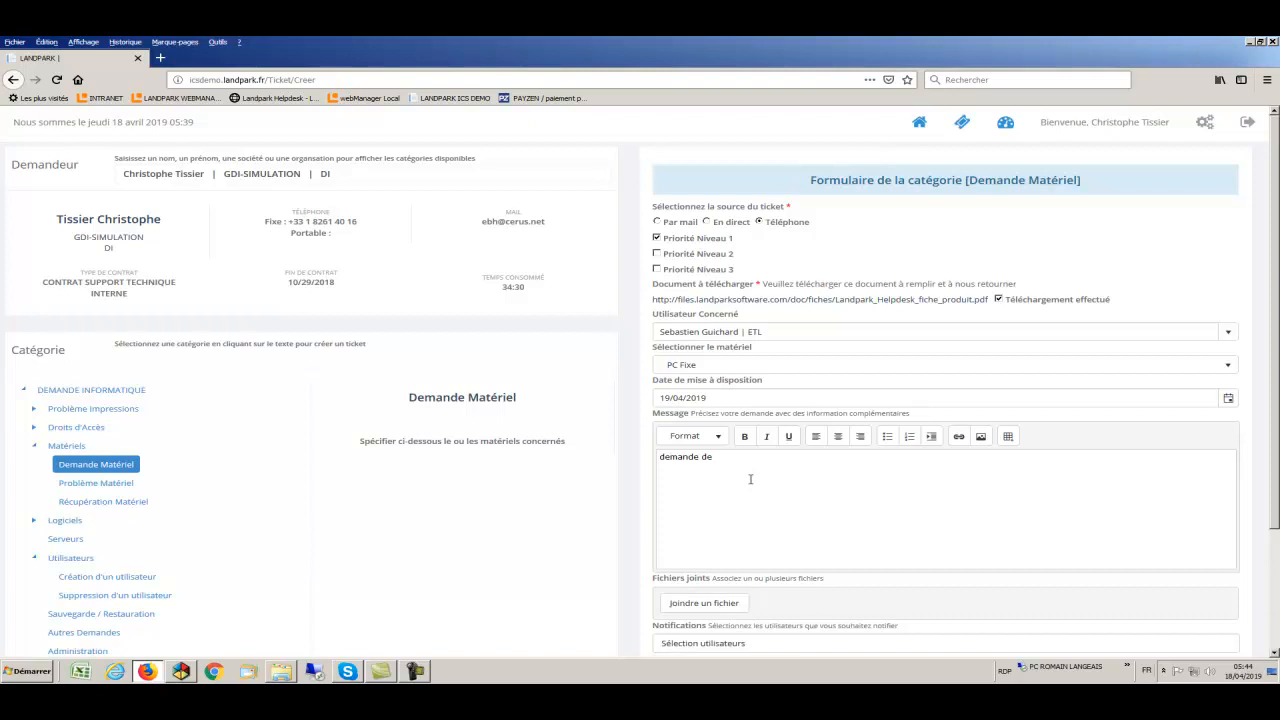
text( PC)
- Attach the image 1 IMAGE 7.png to the hardware request
click(690, 603)
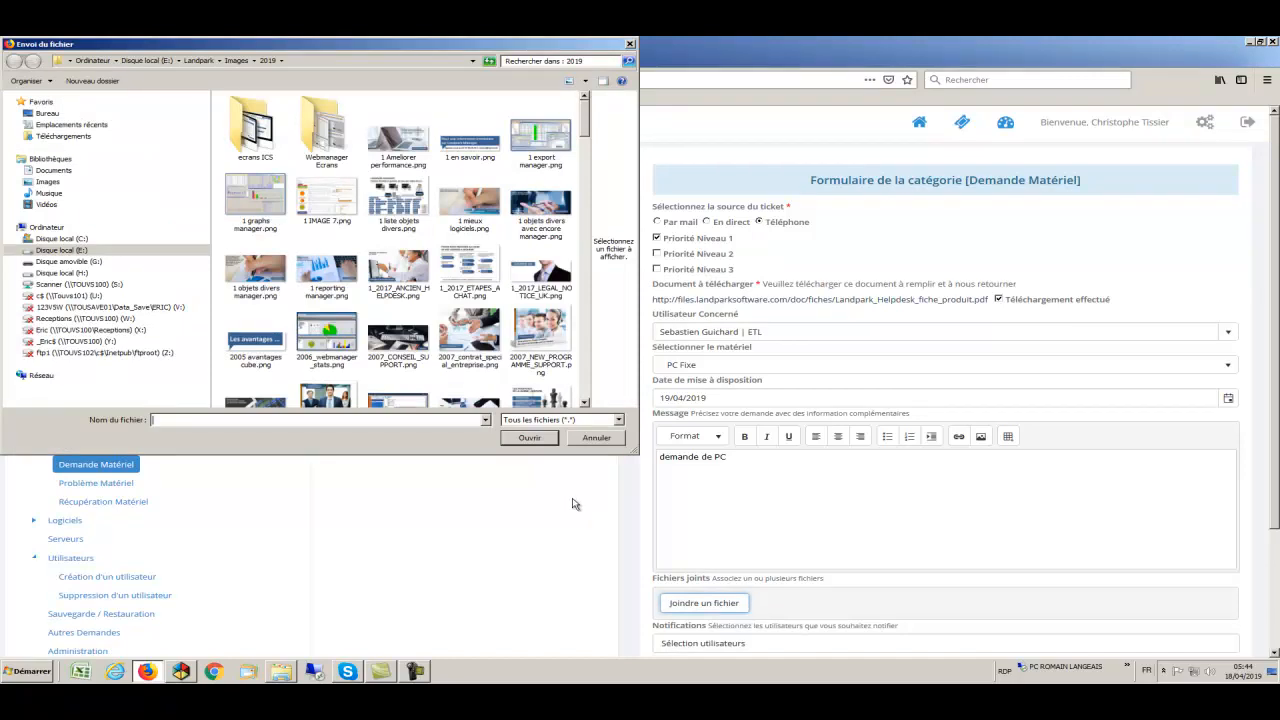
click(352, 203)
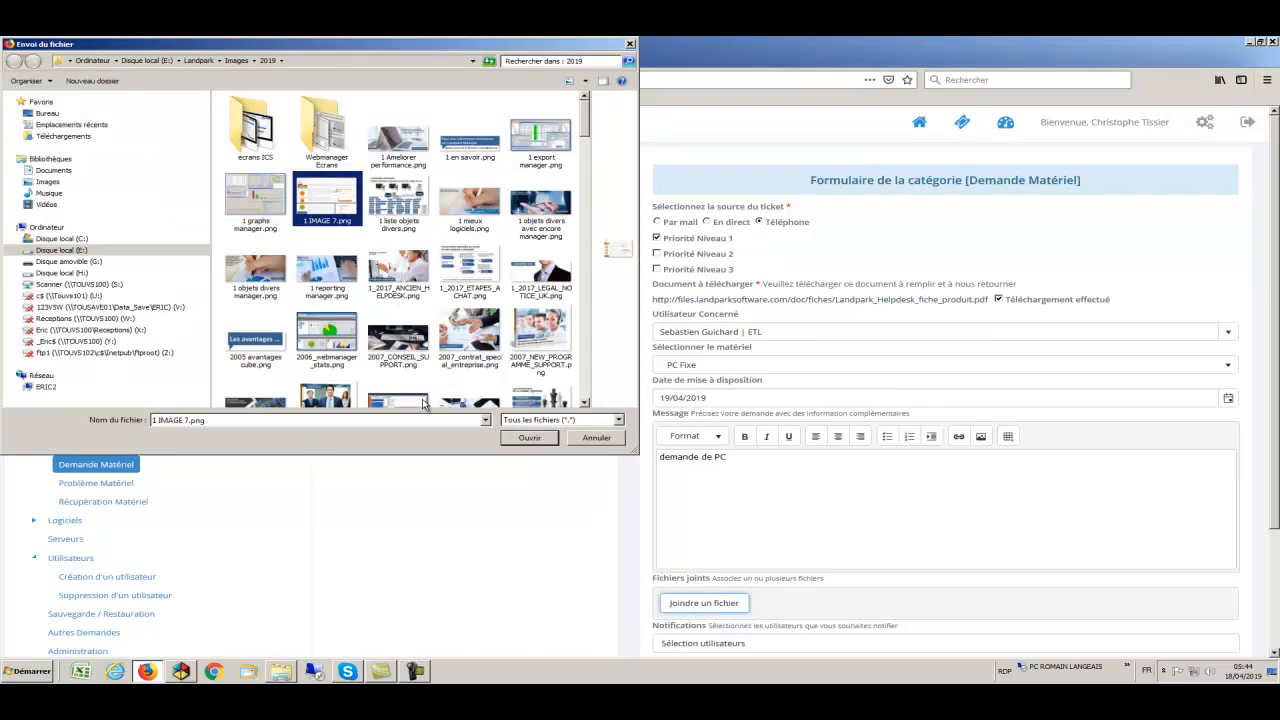
click(530, 438)
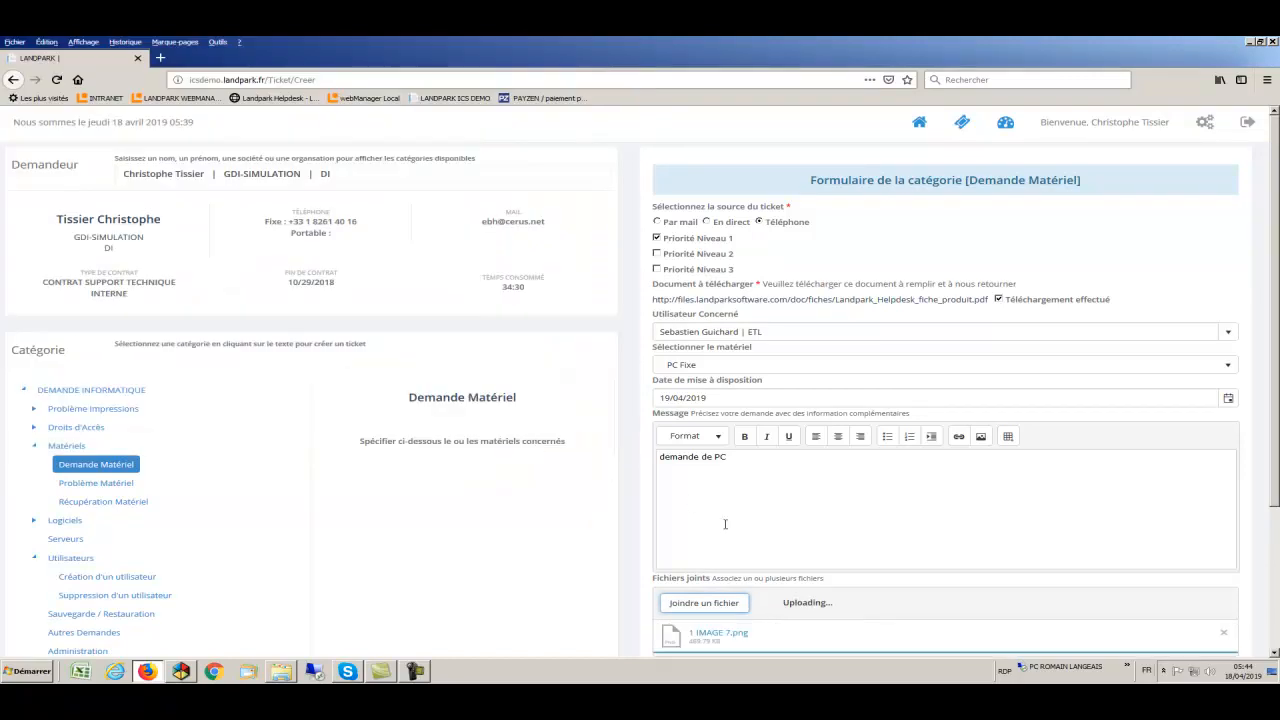
scroll(814, 563, down, 2)
scroll(814, 568, down, 1)
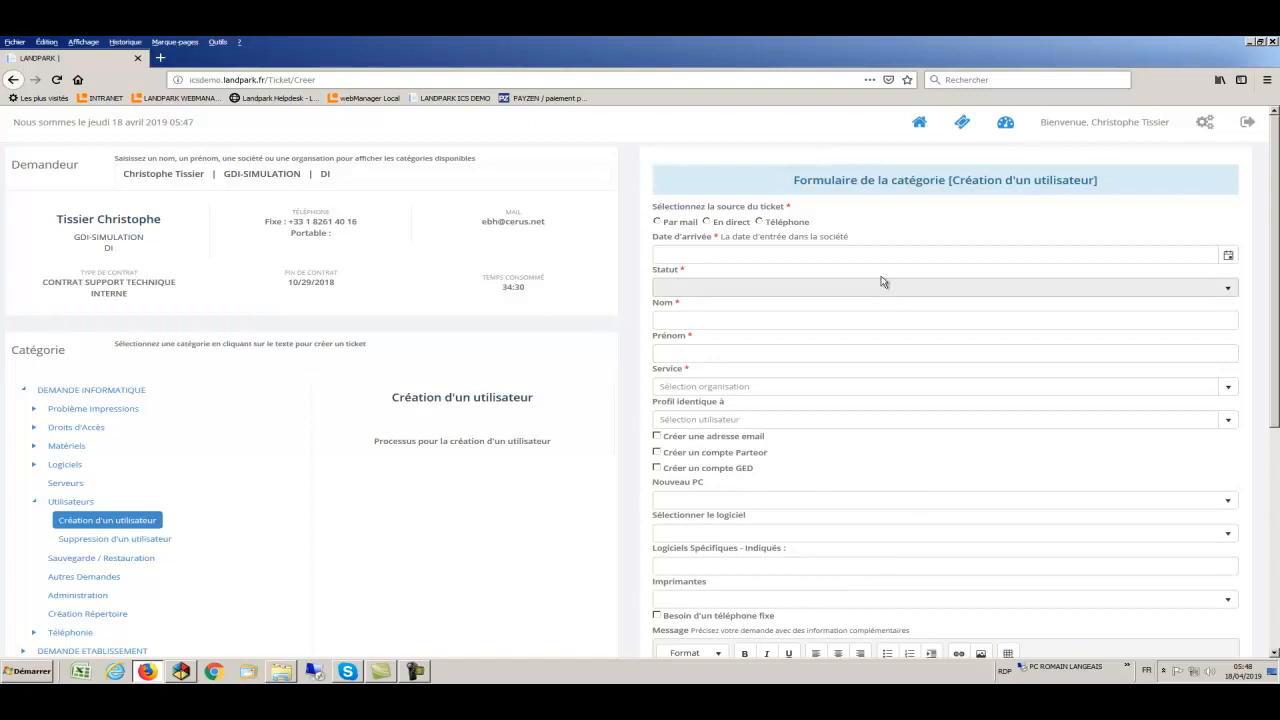
- Set source Téléphone, arrival 19/04/2019, status Embauché, and enter the employee's last and first names
click(760, 222)
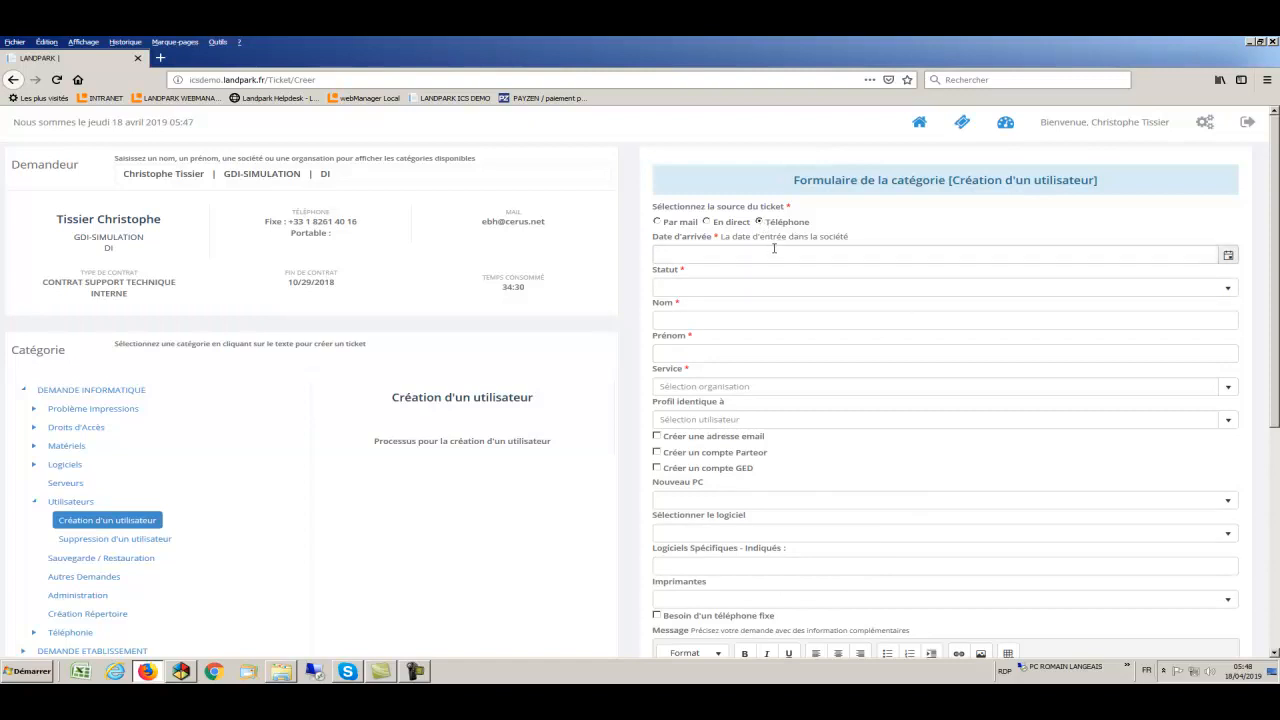
click(782, 253)
click(1228, 256)
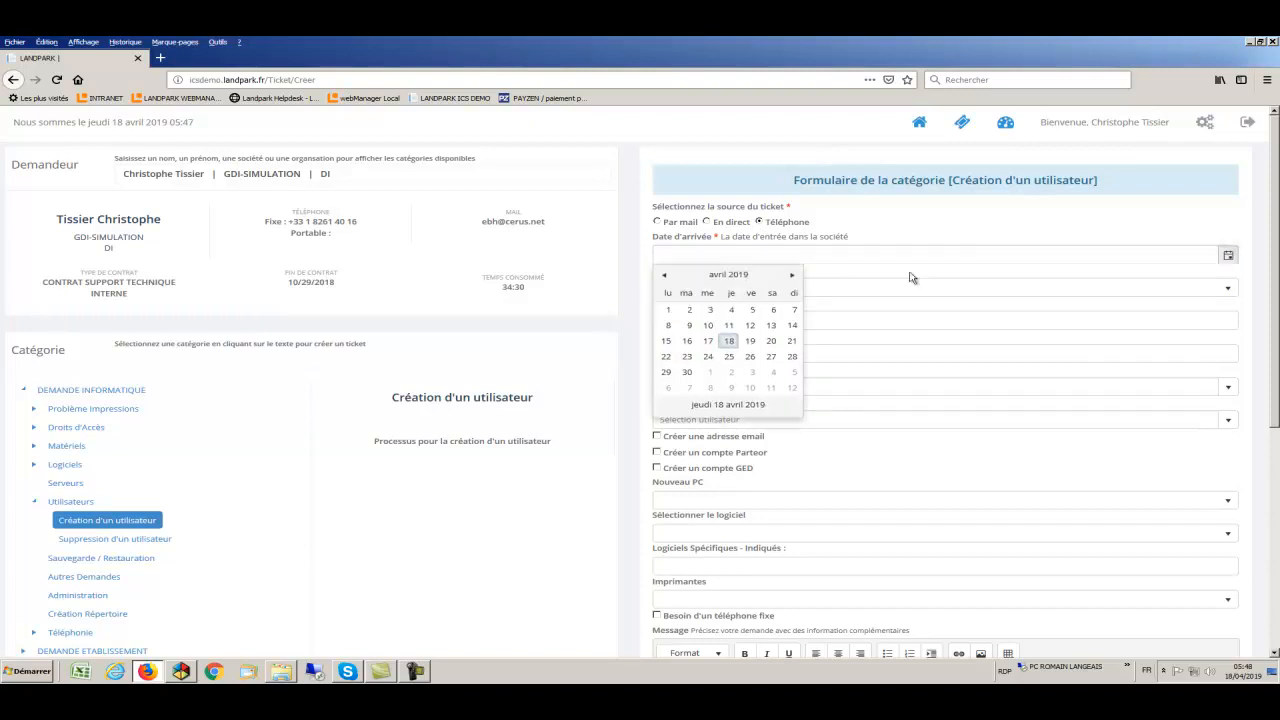
click(752, 341)
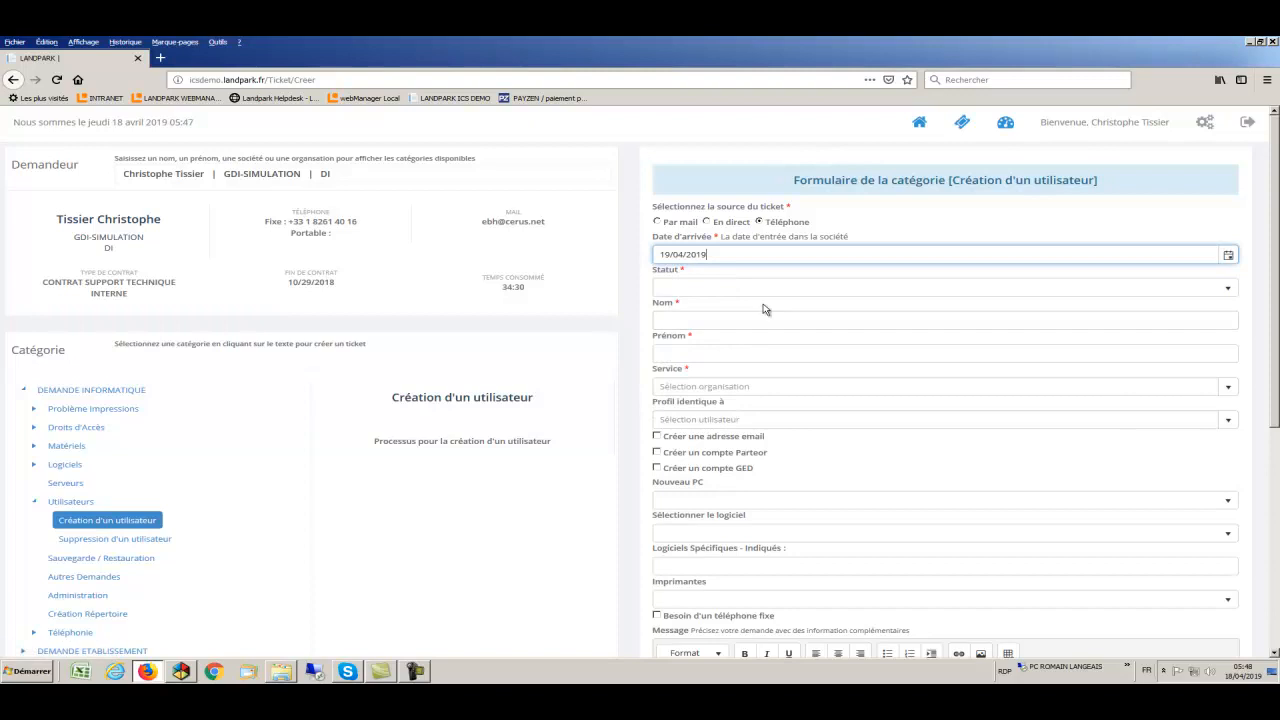
click(798, 293)
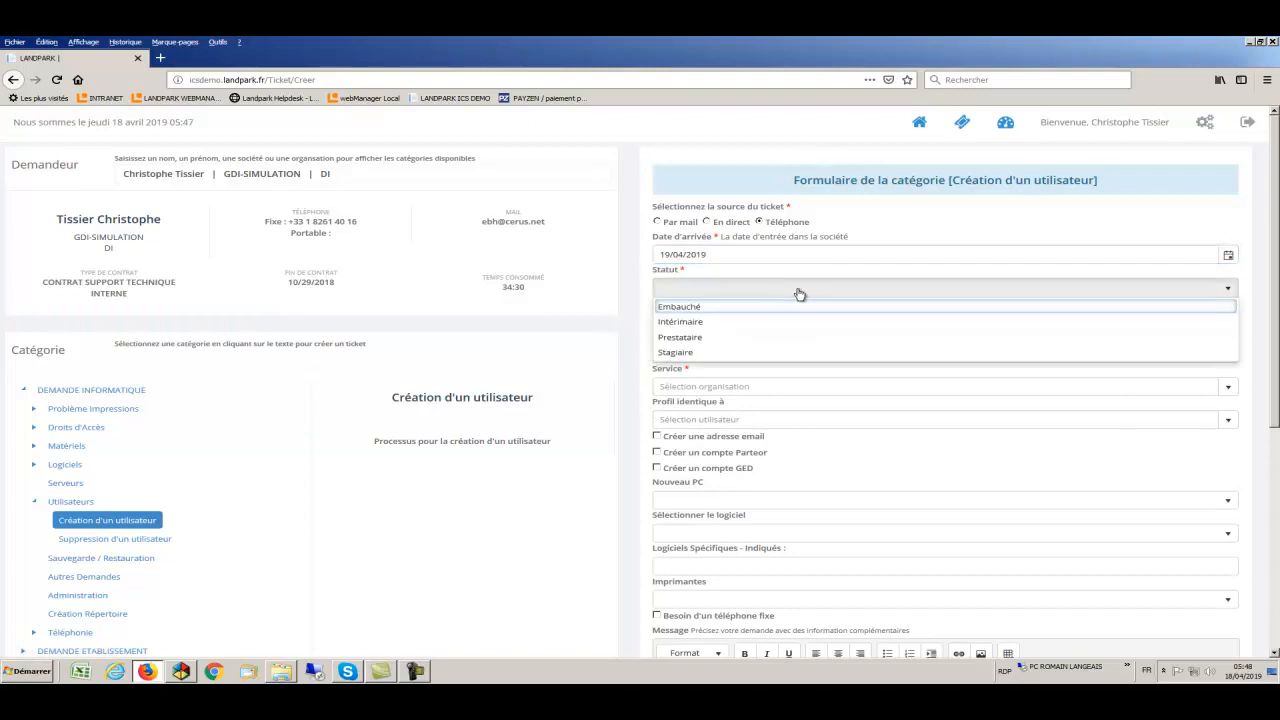
click(727, 310)
click(725, 320)
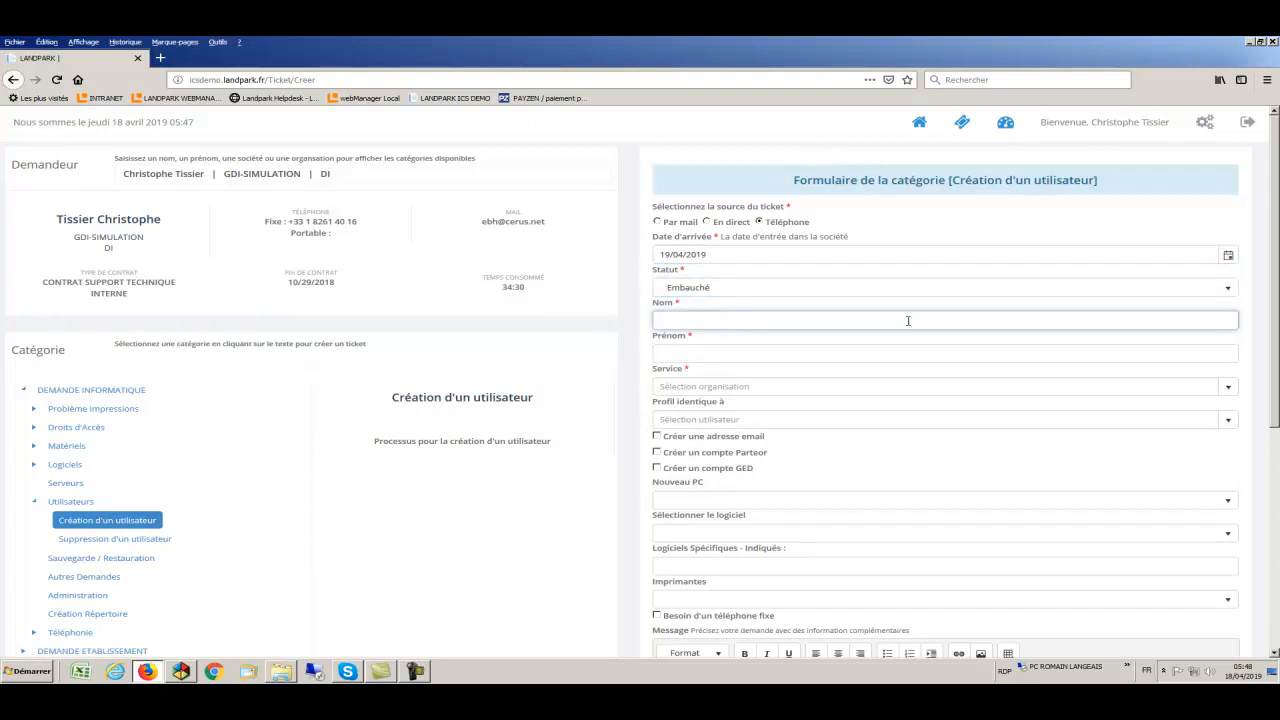
click(852, 355)
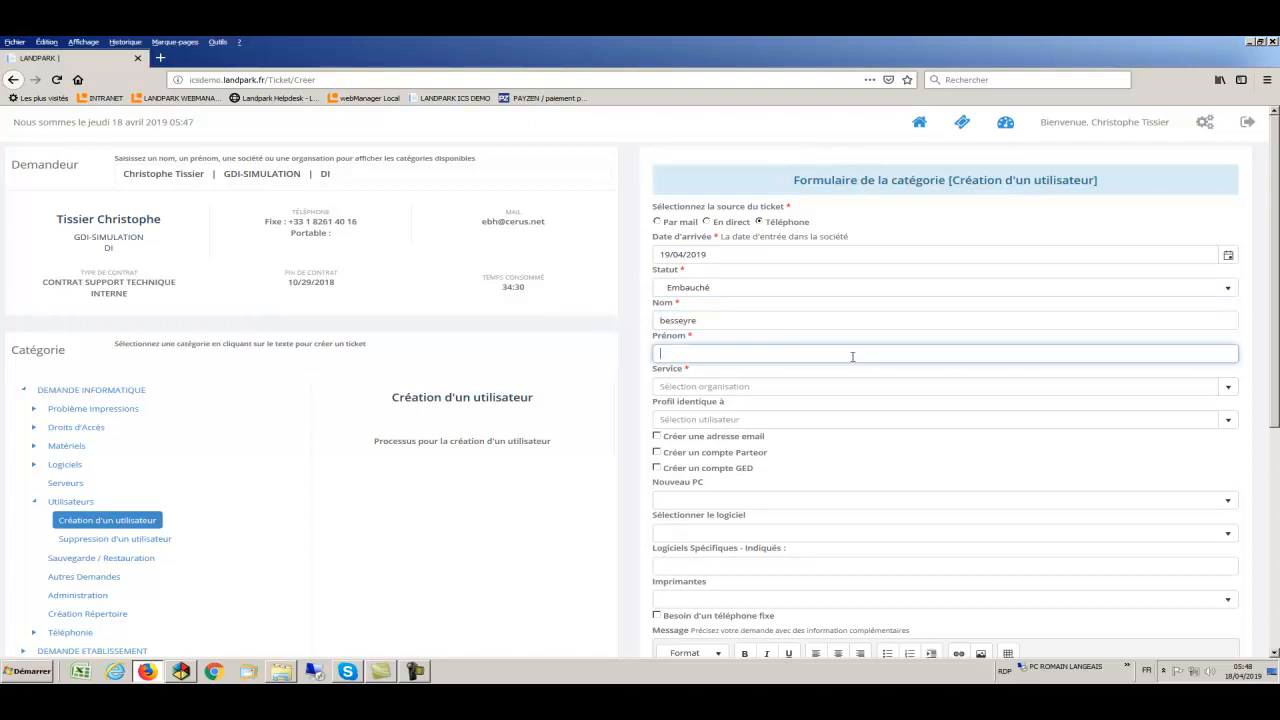
- Assign service DAF, e-mail, Parteor and GED accounts, a new PC, Corel Paint Shop Pro X9, Xerox Phaser 6605 - DI
click(916, 388)
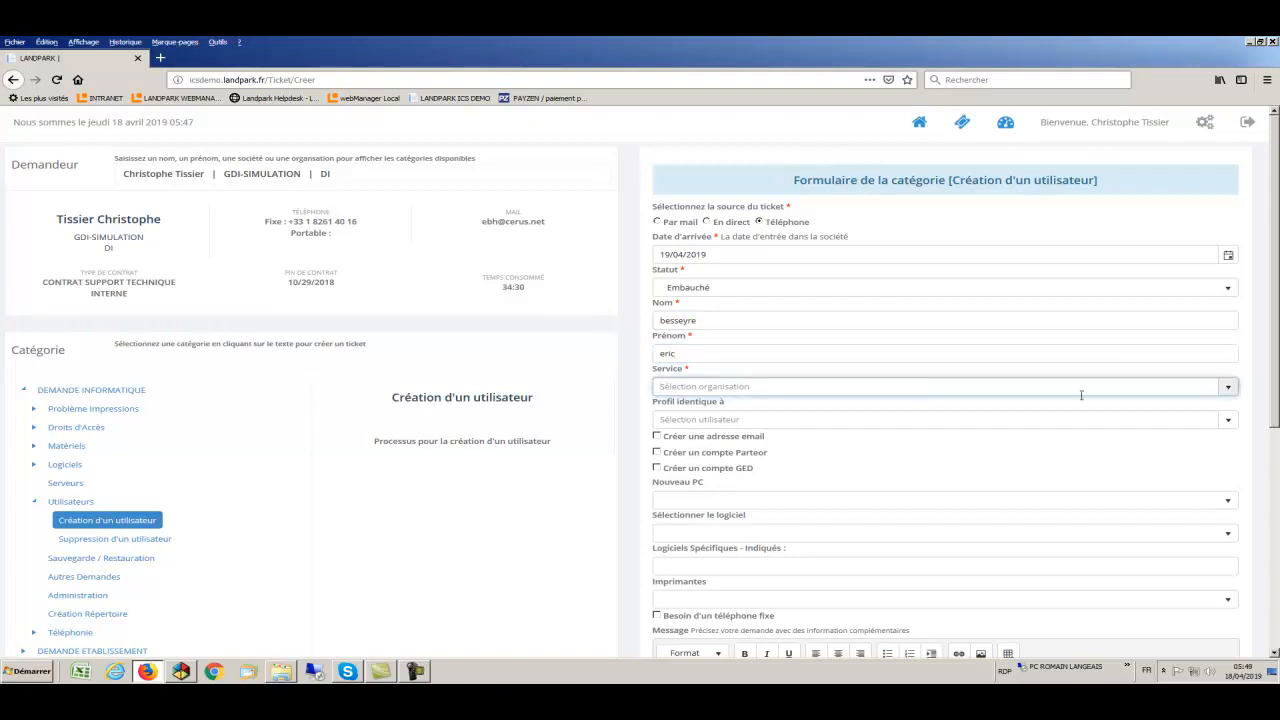
click(1228, 389)
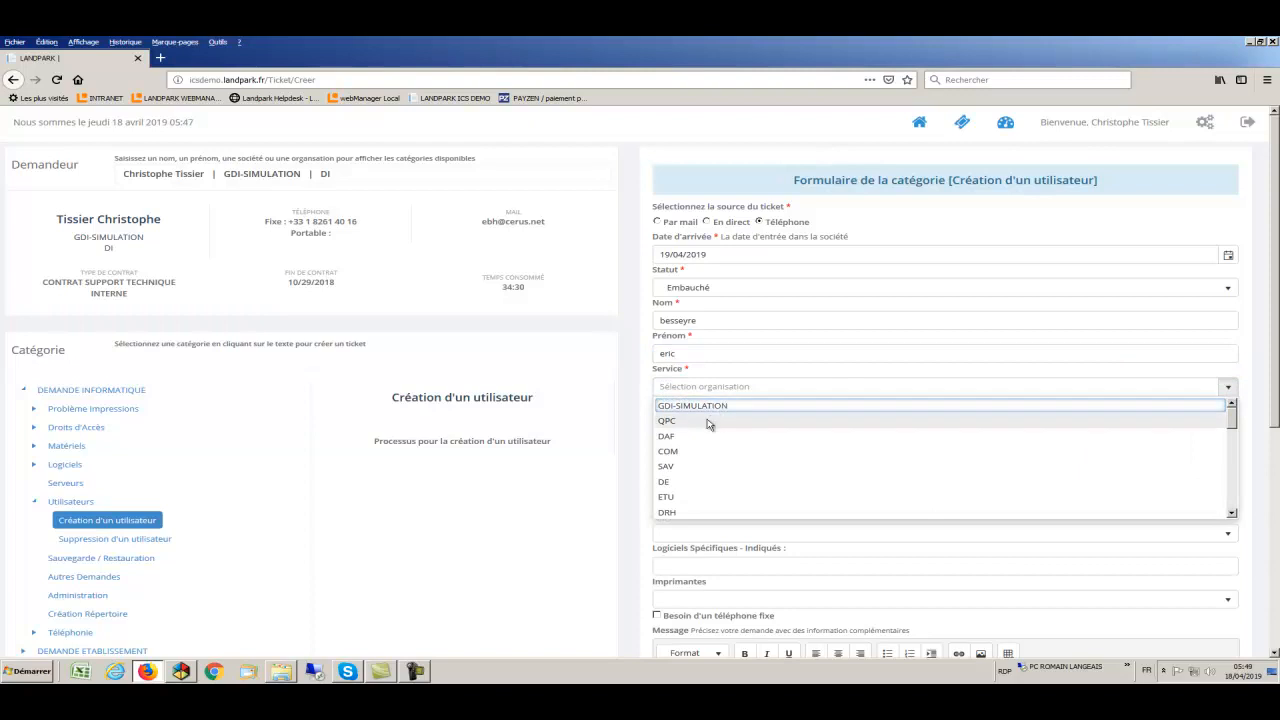
click(696, 437)
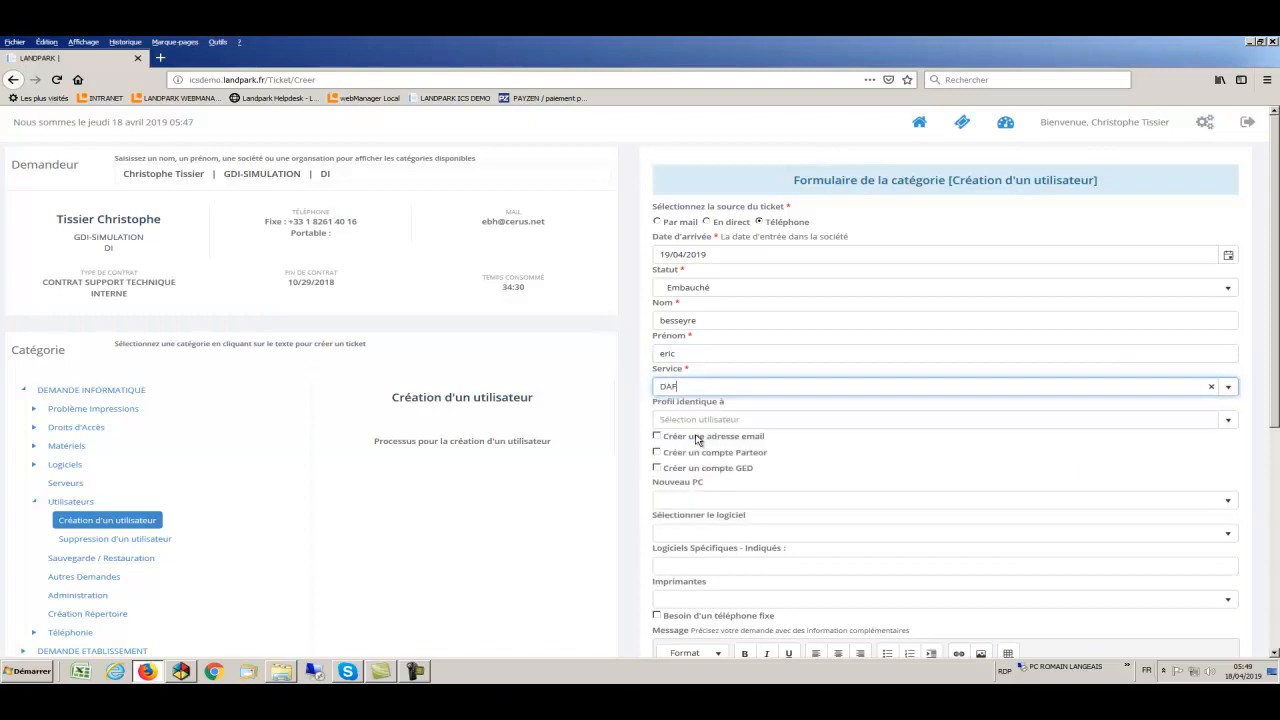
click(657, 437)
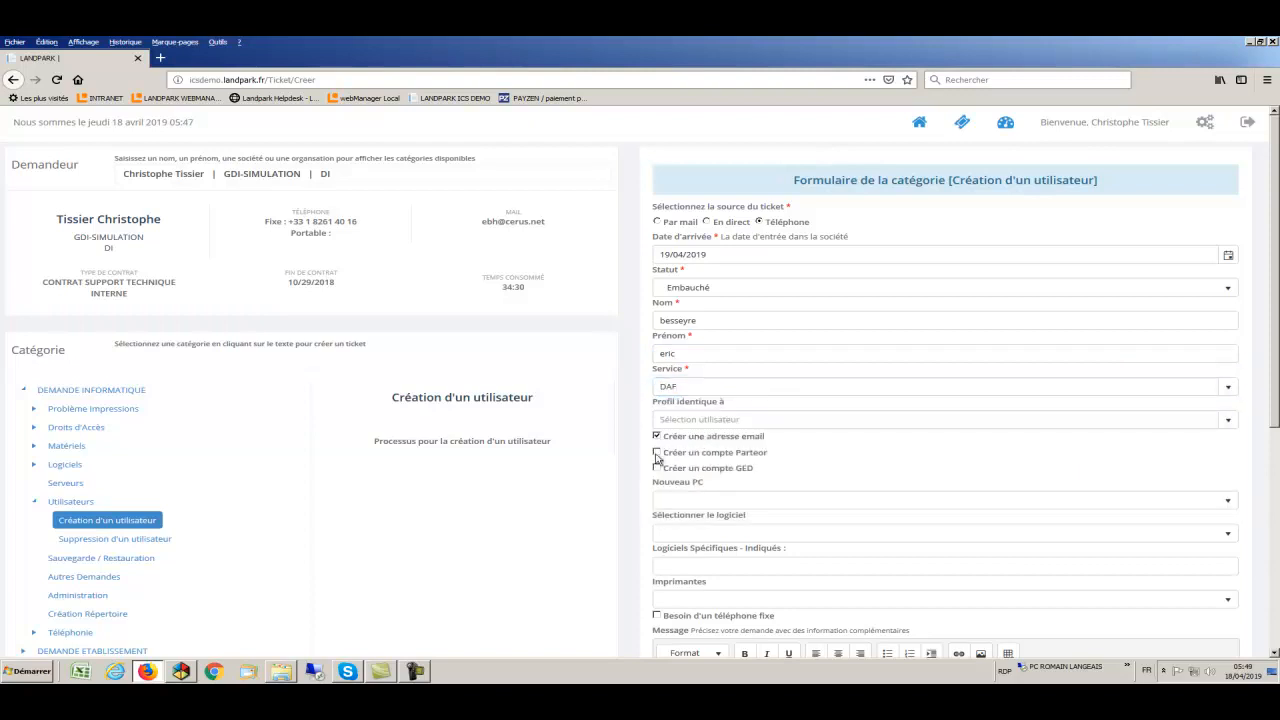
click(657, 453)
click(657, 469)
click(1218, 502)
click(778, 534)
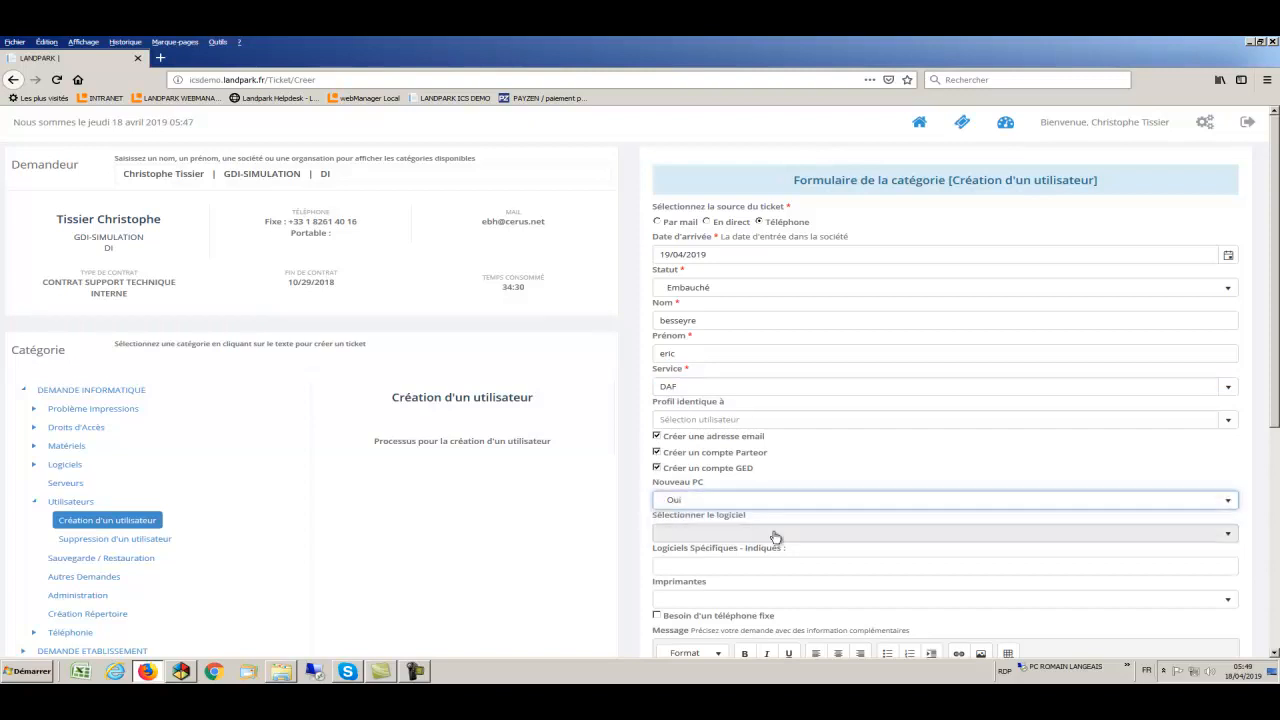
click(780, 536)
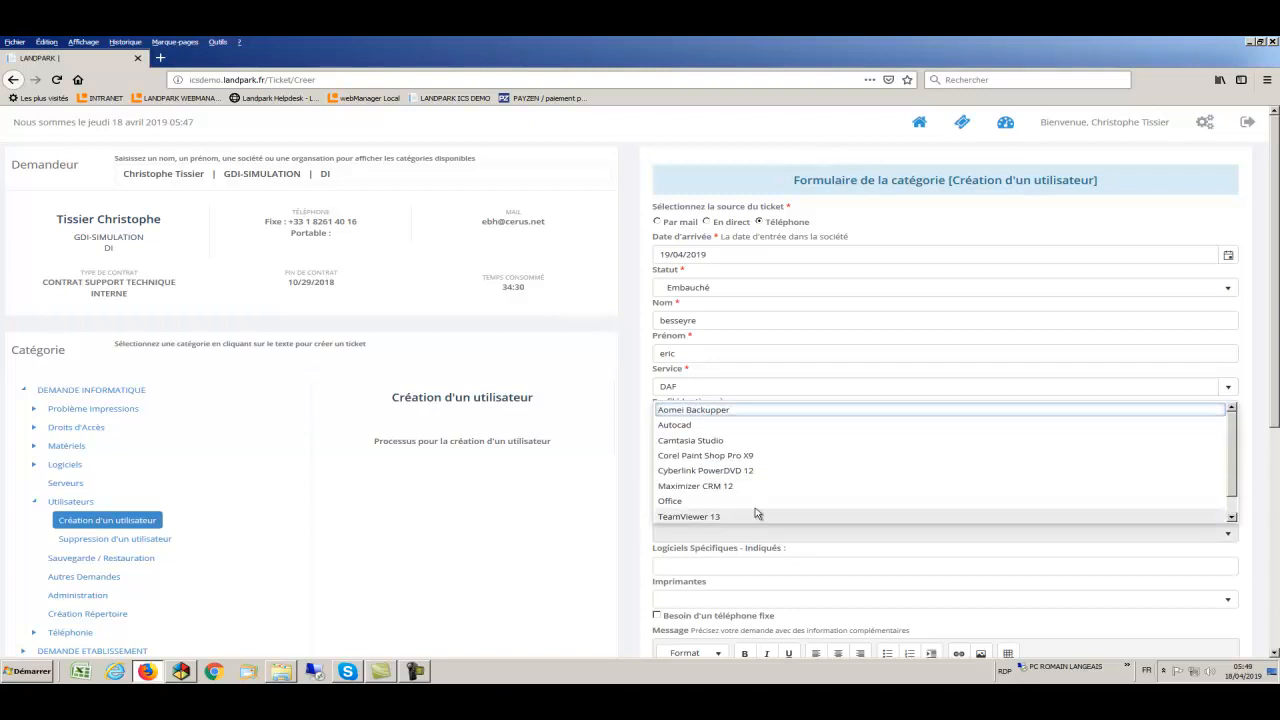
click(746, 456)
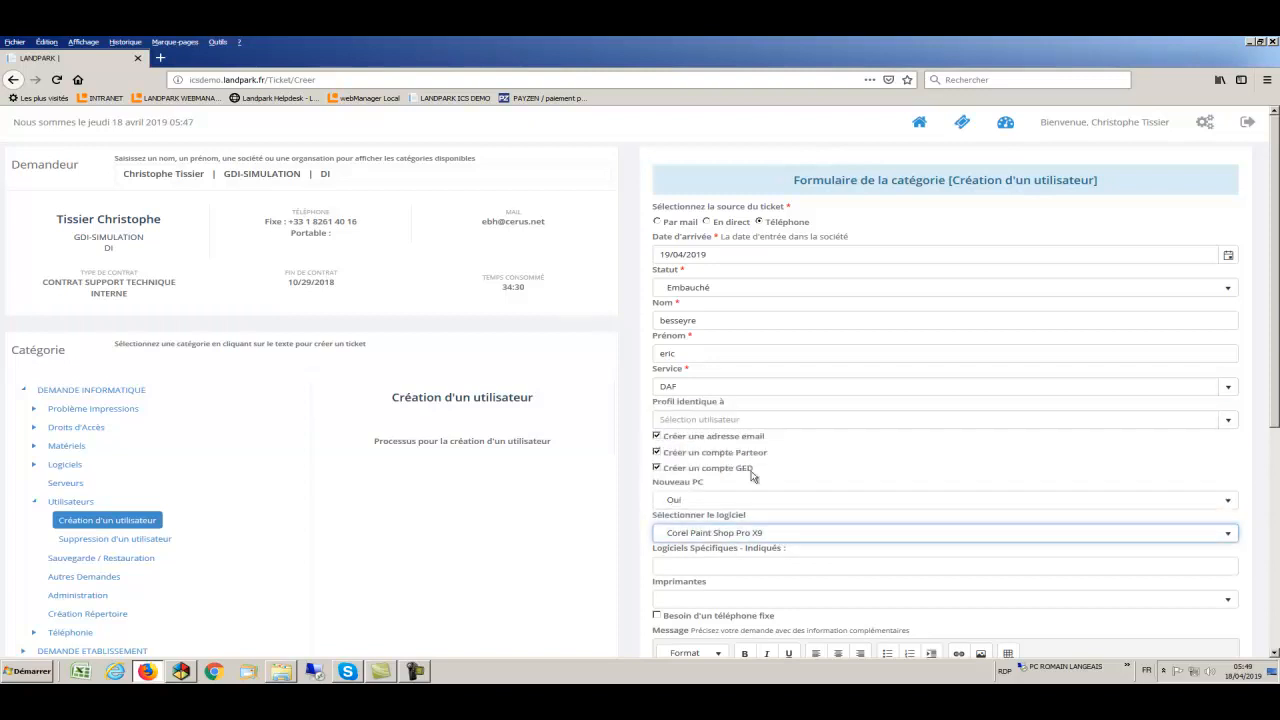
click(790, 566)
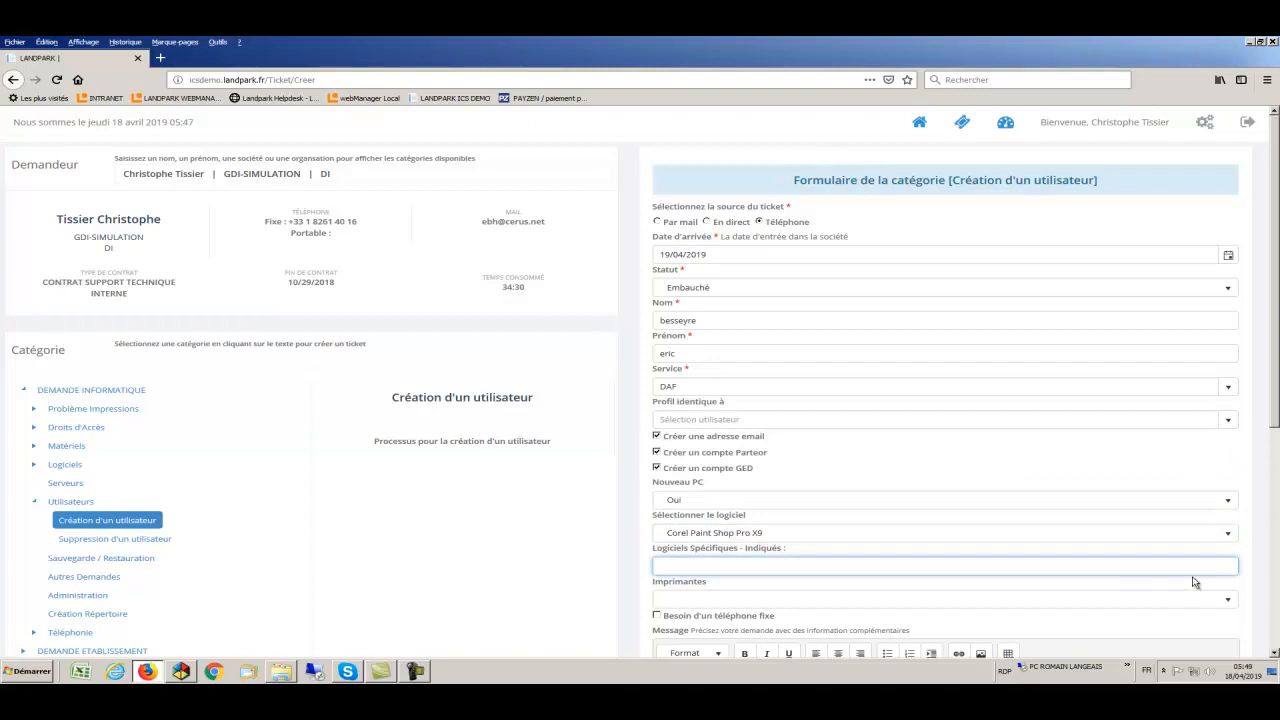
click(1232, 603)
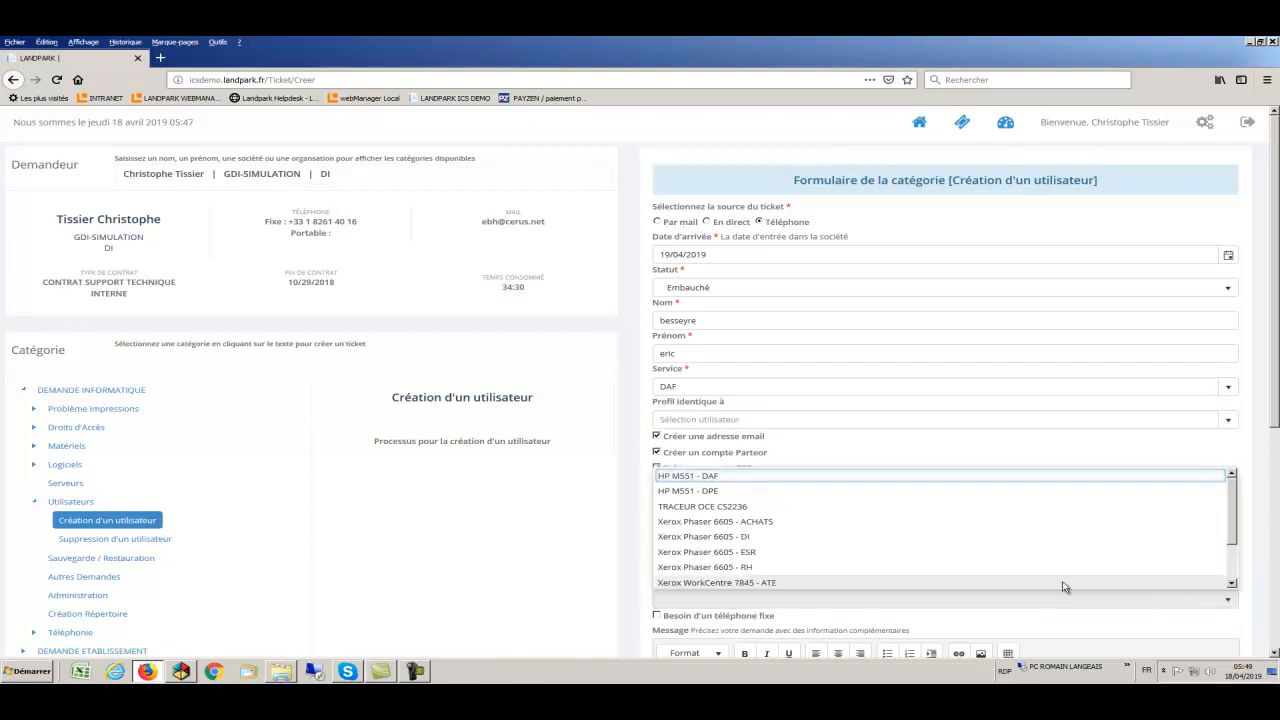
click(740, 537)
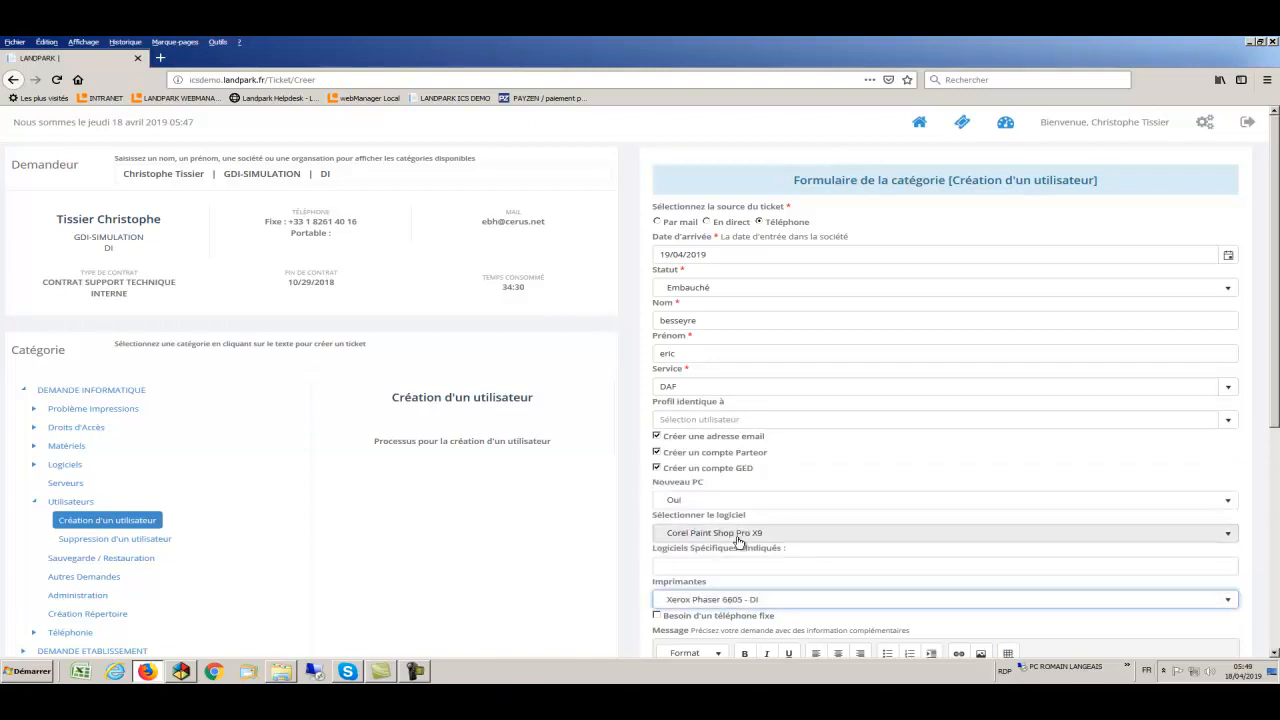
- Request a landline phone, notify the DAF colleague and the creator, and submit the ticket
scroll(740, 543, down, 2)
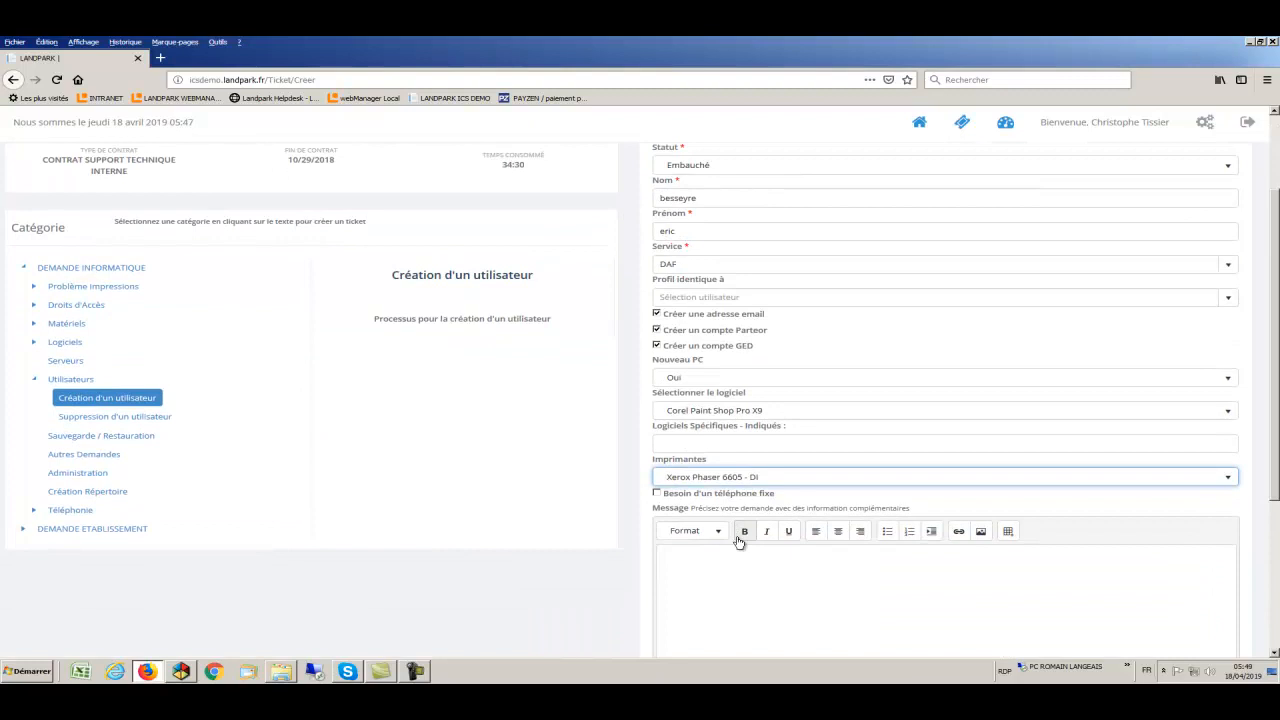
click(657, 494)
scroll(737, 530, down, 2)
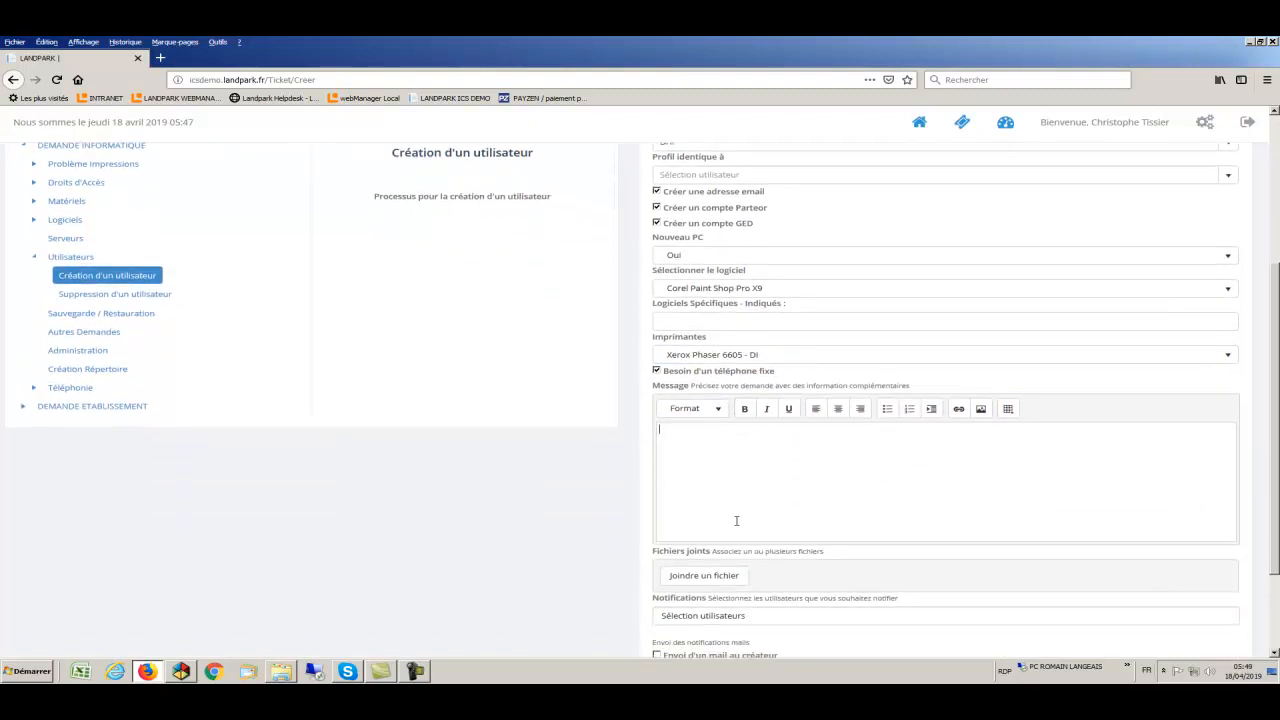
scroll(736, 520, down, 1)
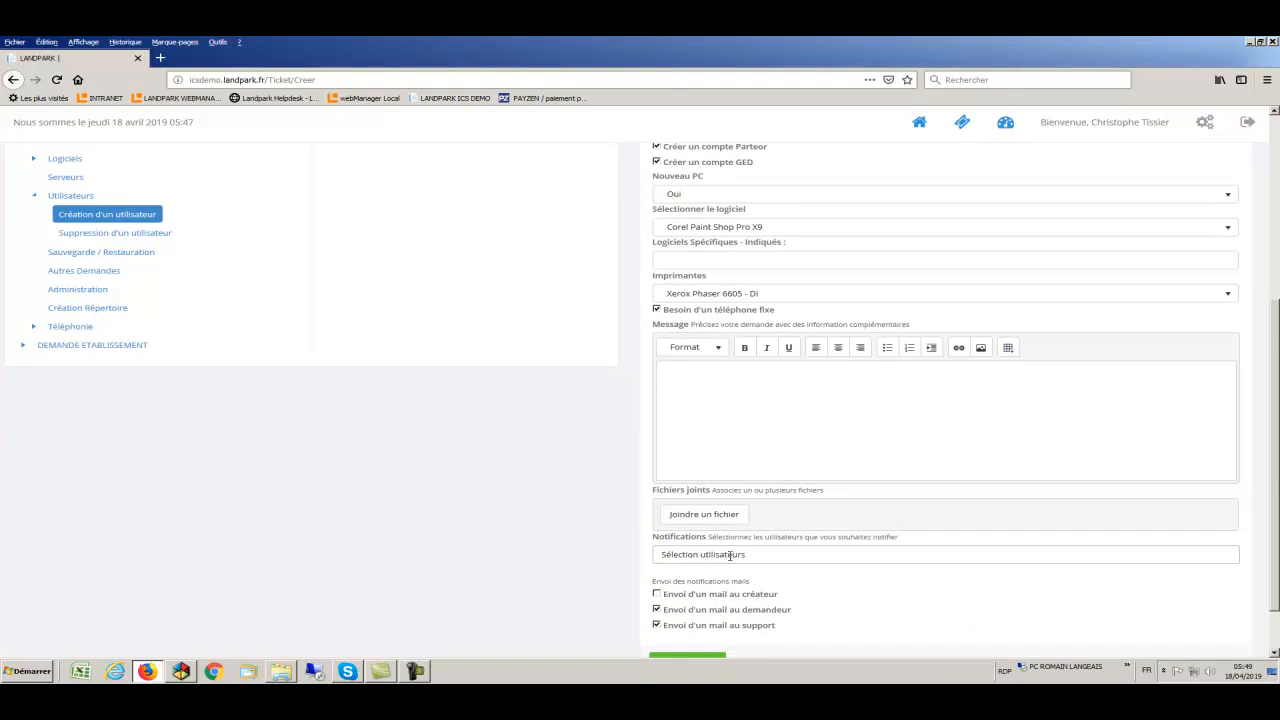
click(731, 556)
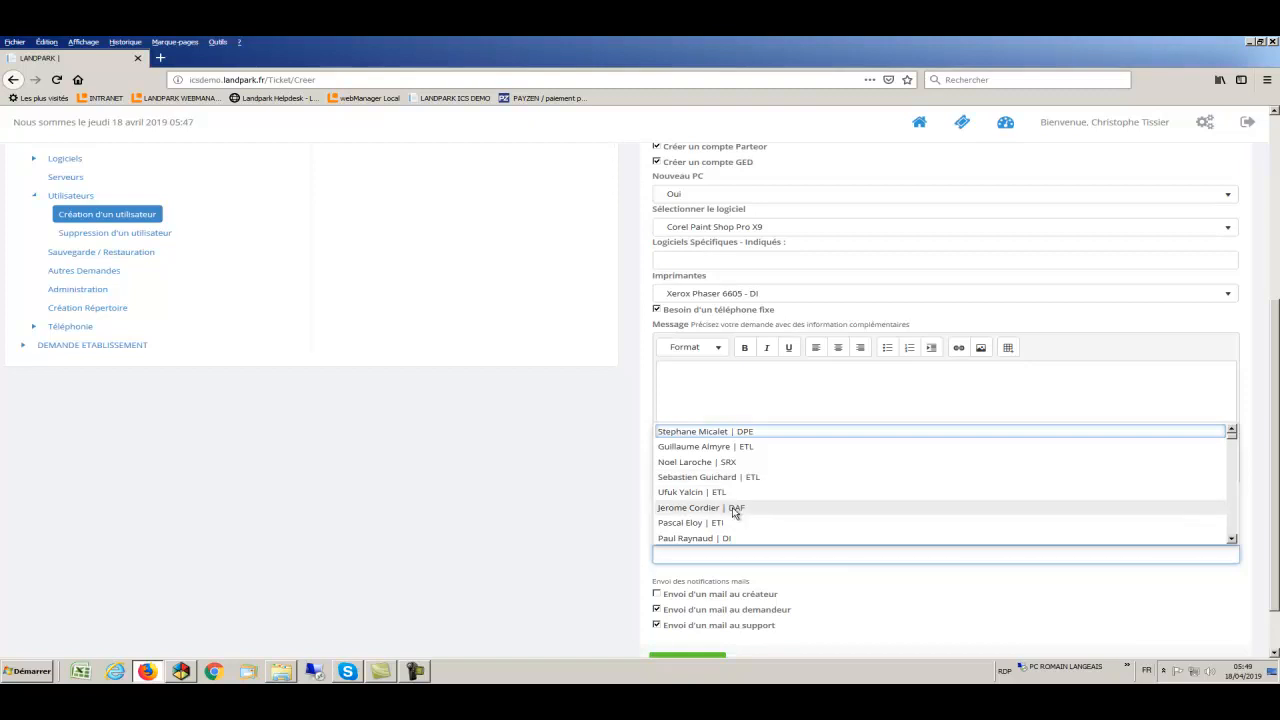
click(734, 510)
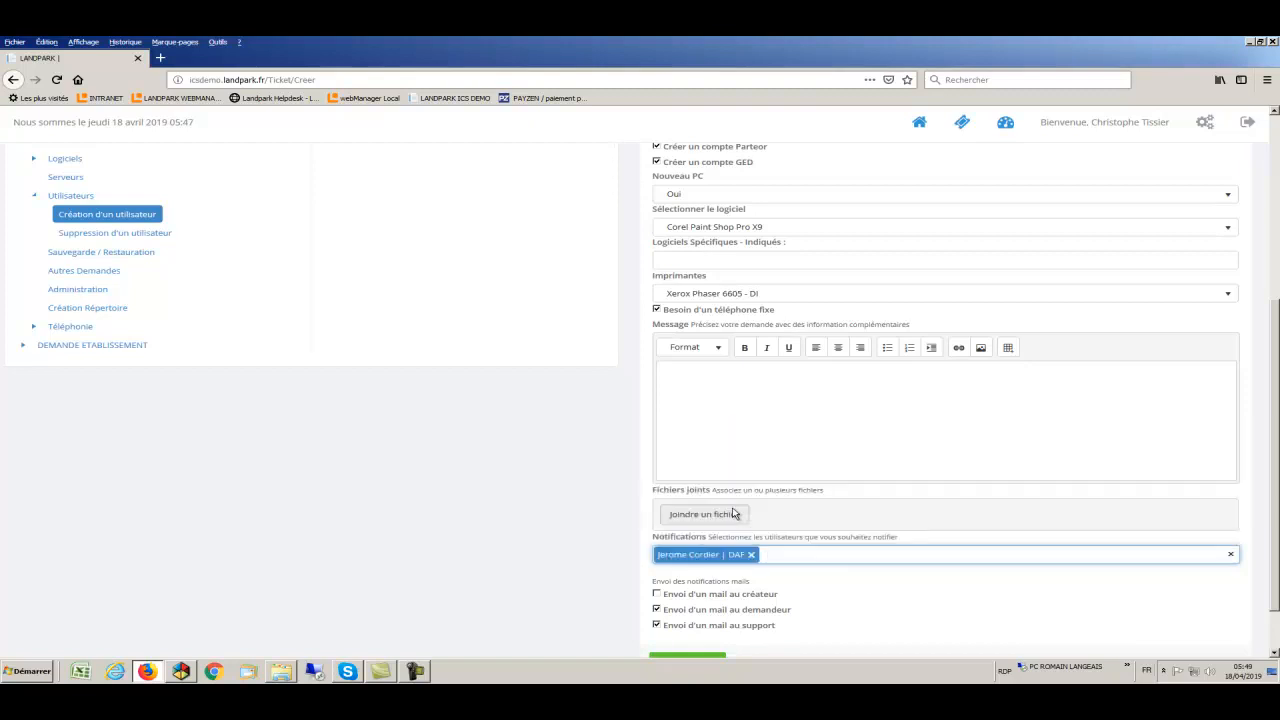
click(657, 594)
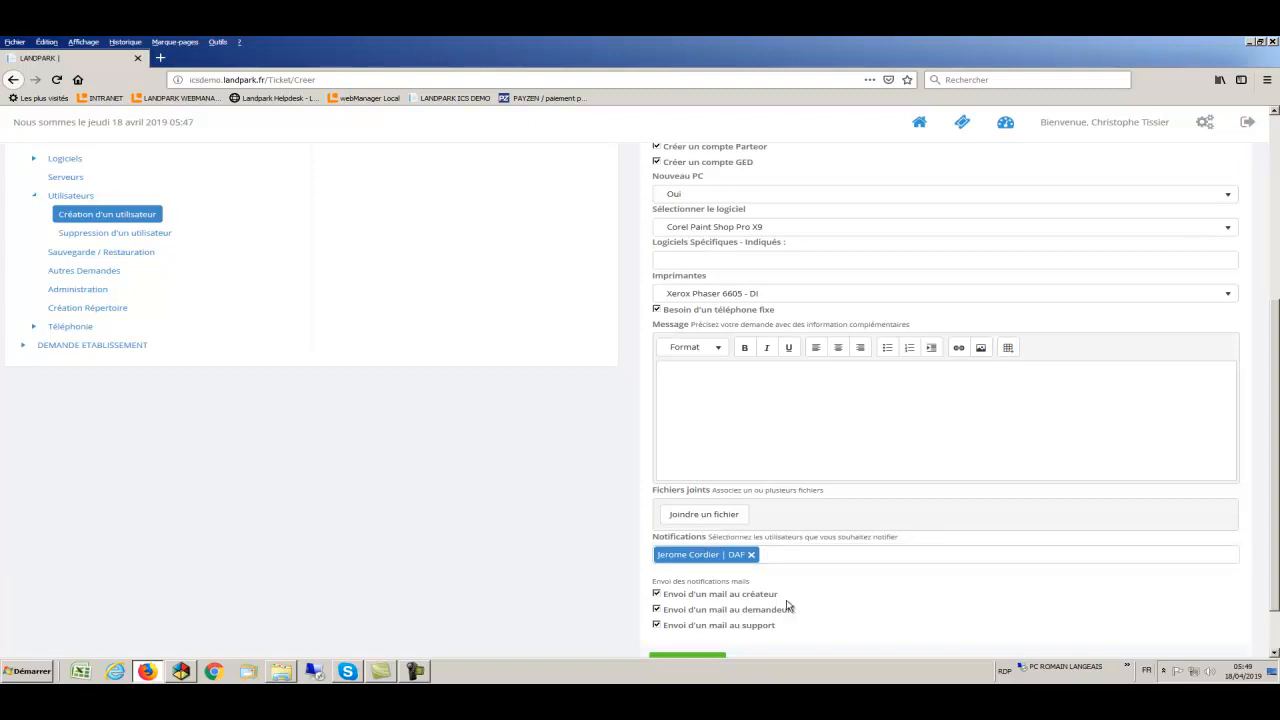
scroll(787, 606, down, 1)
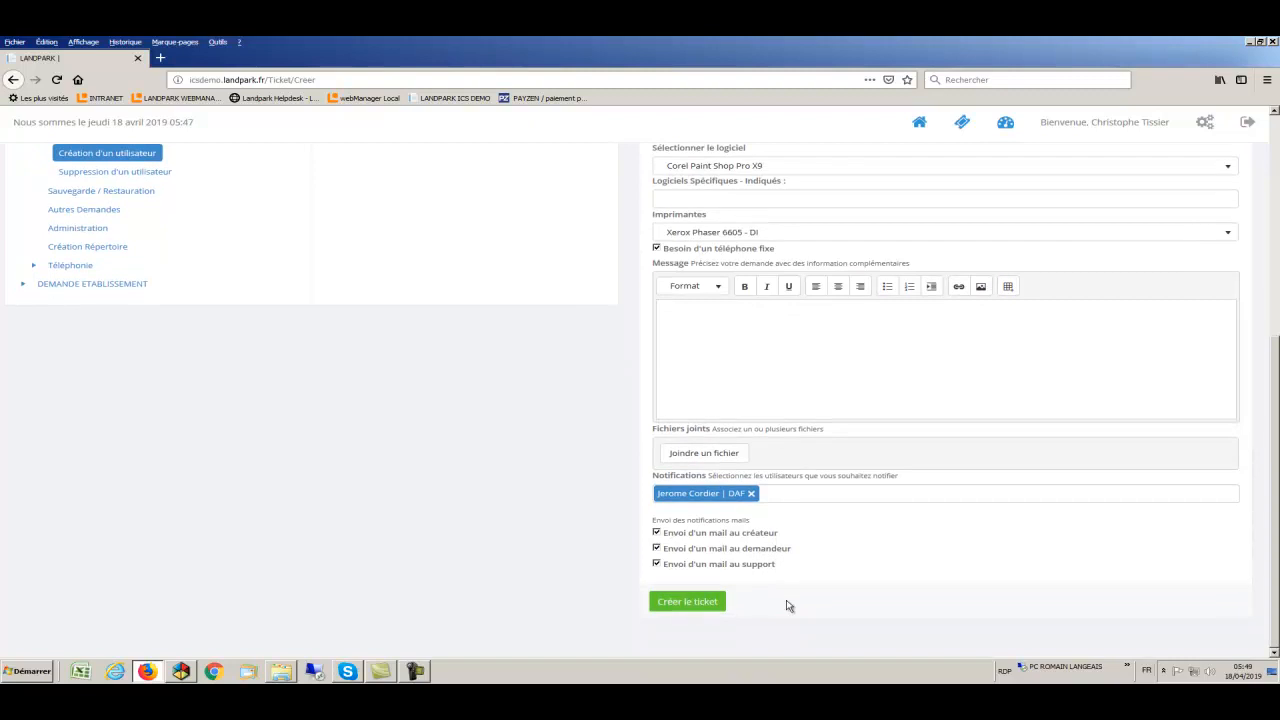
click(688, 602)
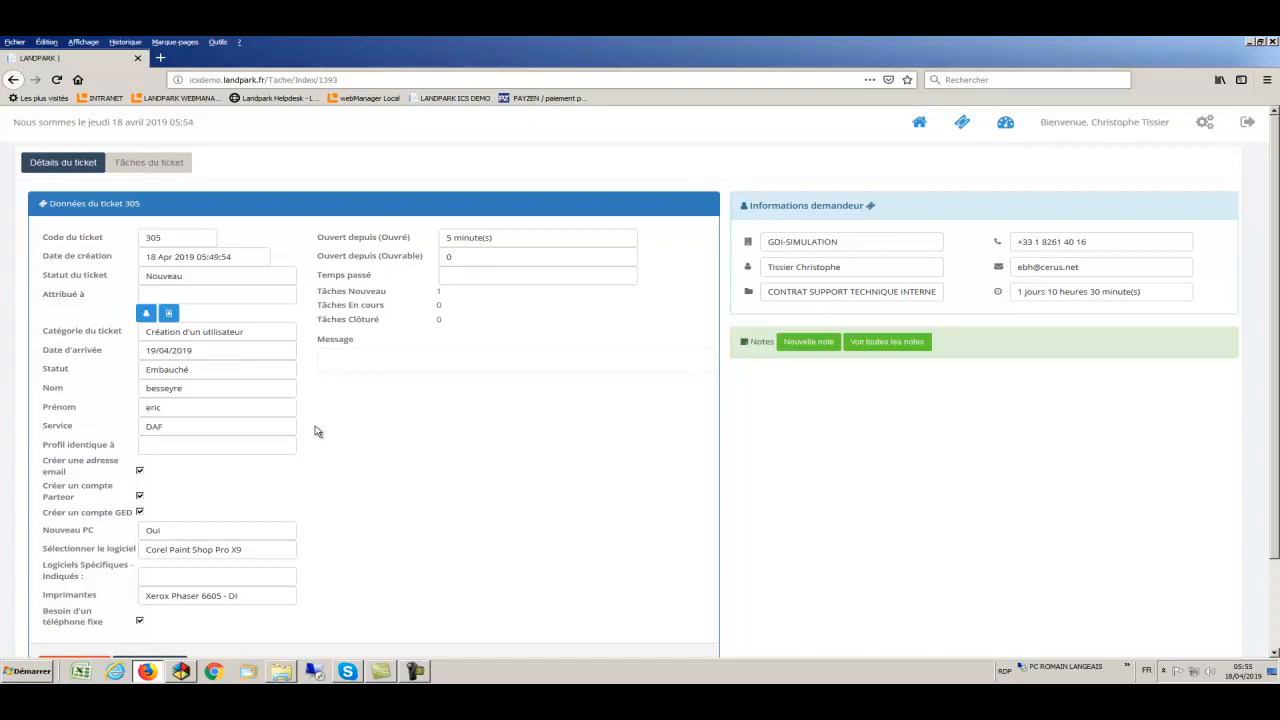
- Save the note 'demande pc' on ticket 305 and show its single-task list
click(254, 351)
click(310, 406)
click(820, 343)
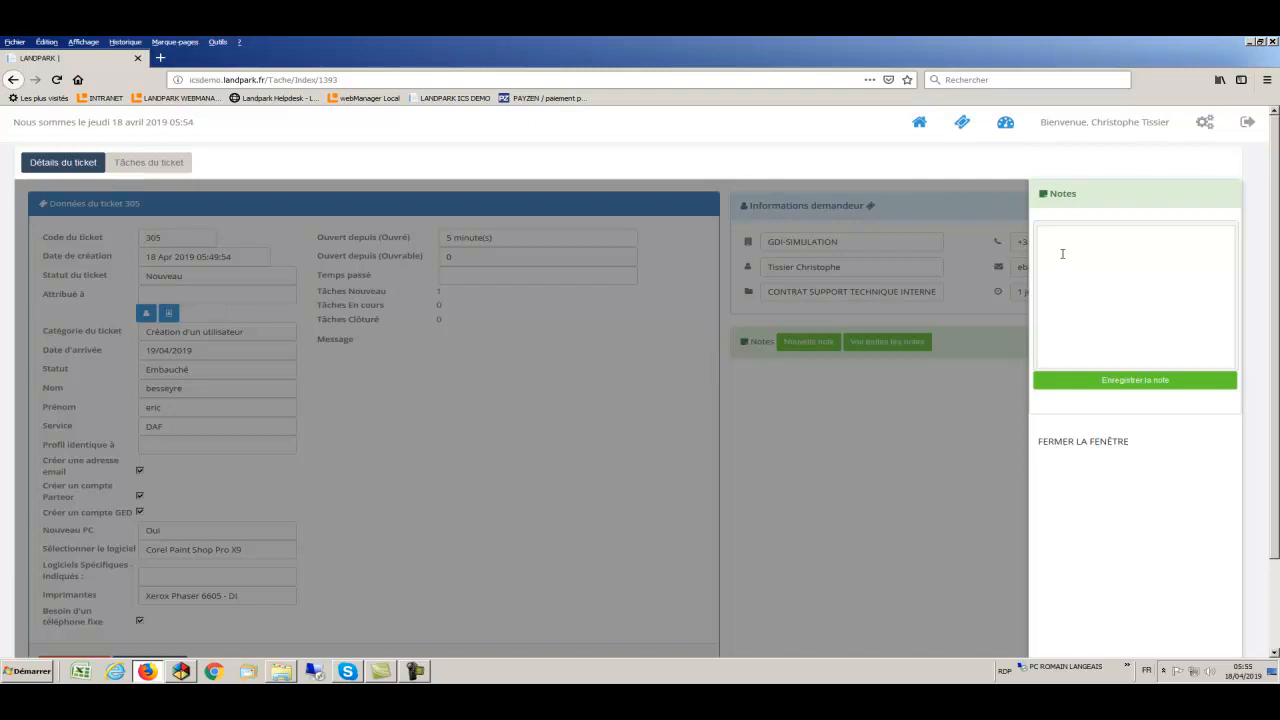
text(demande pc)
click(1088, 385)
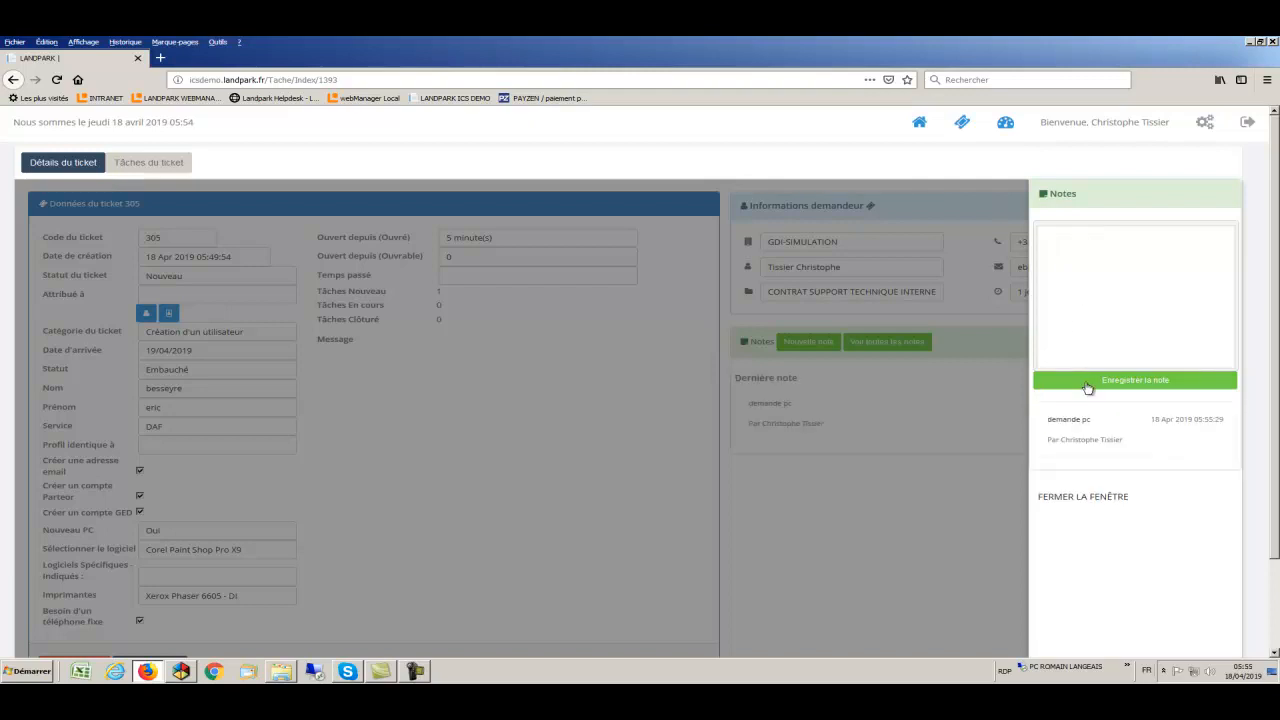
click(1085, 500)
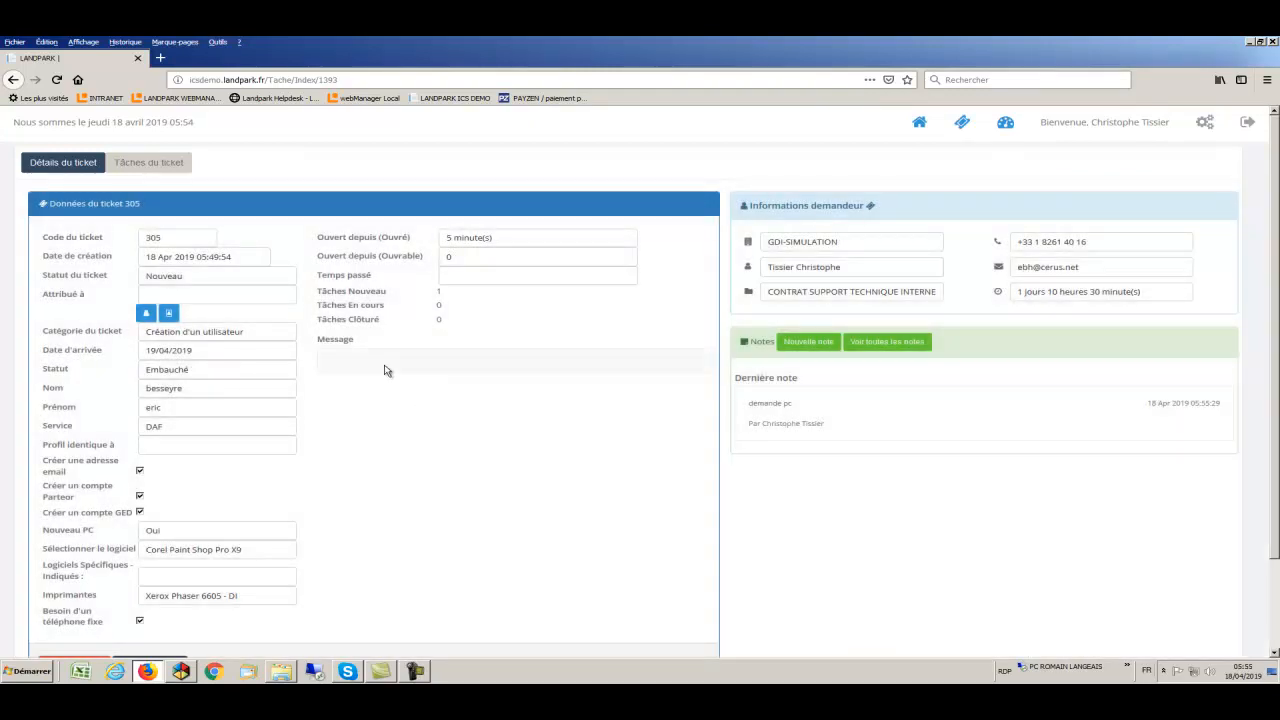
click(150, 166)
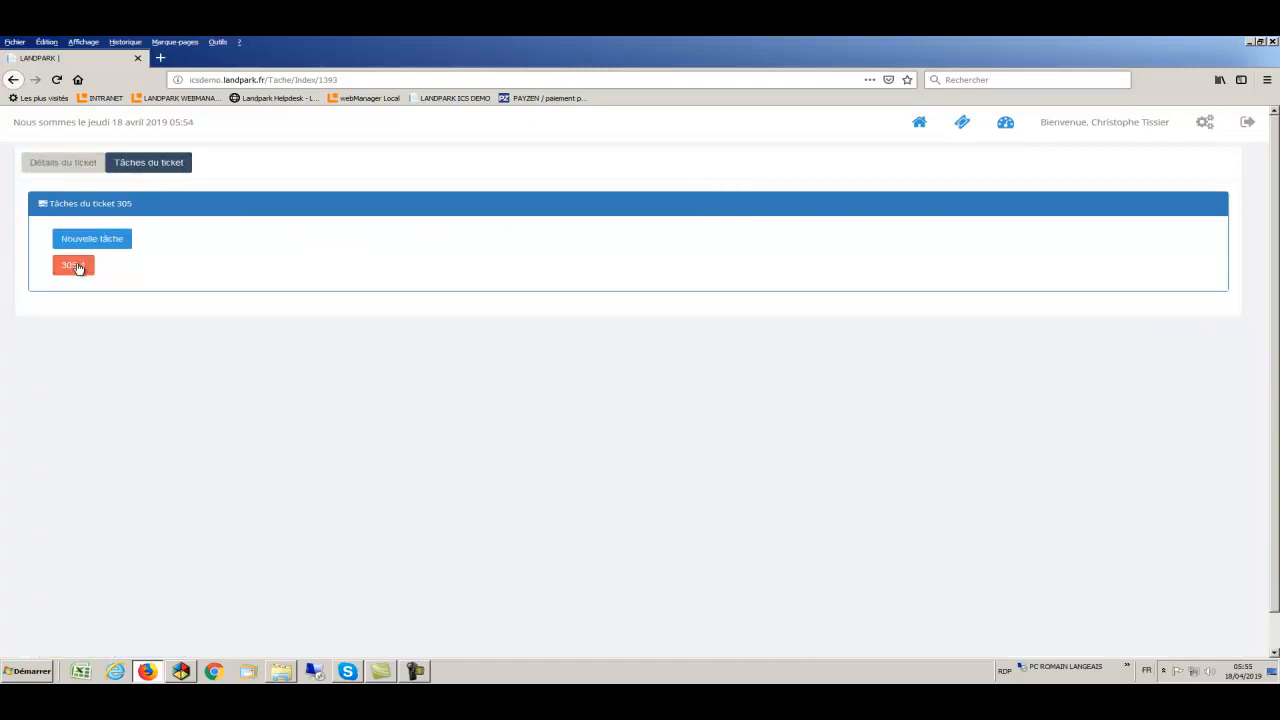
- Assign task 305-1 to the second technician in the list, moving it to En cours
click(78, 267)
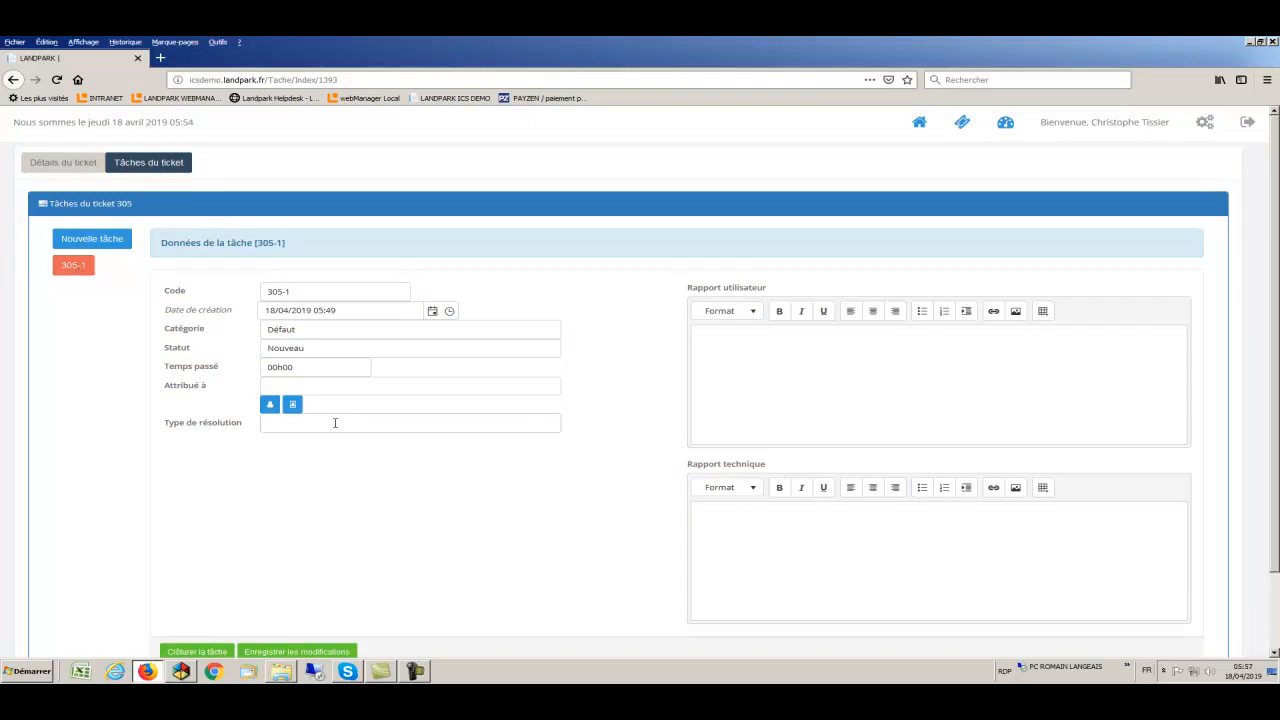
click(288, 404)
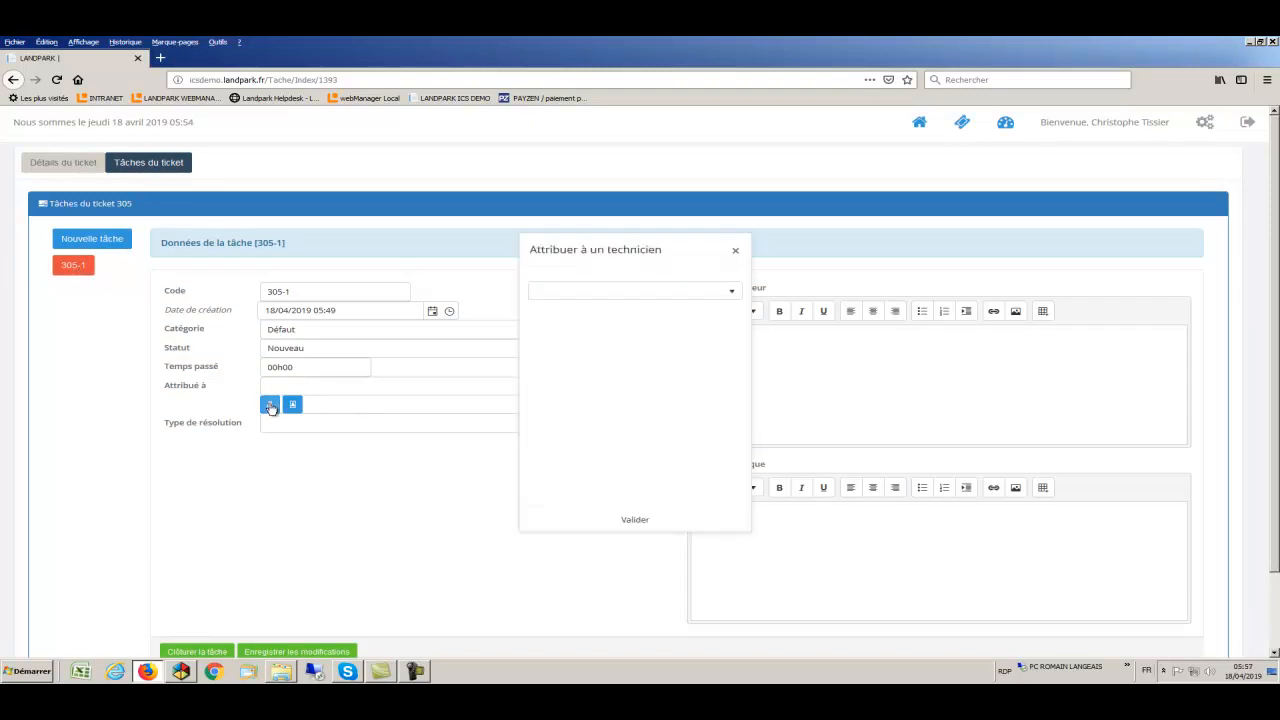
click(572, 292)
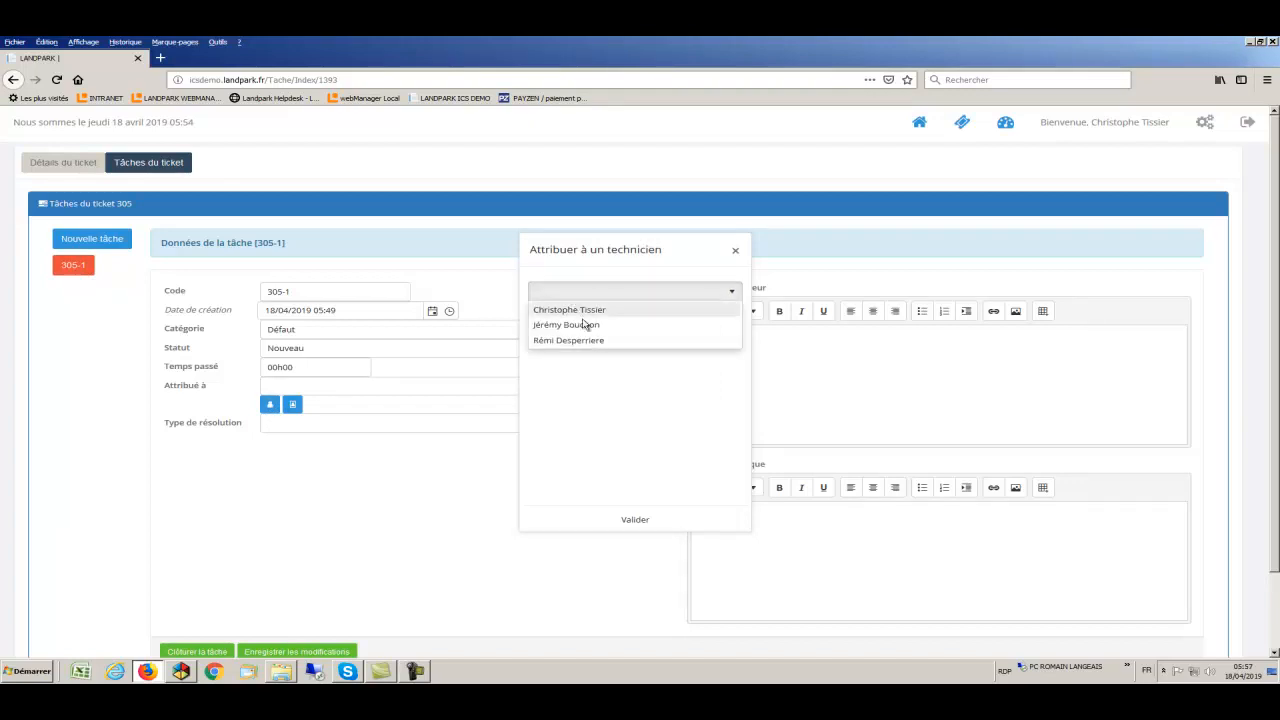
click(584, 326)
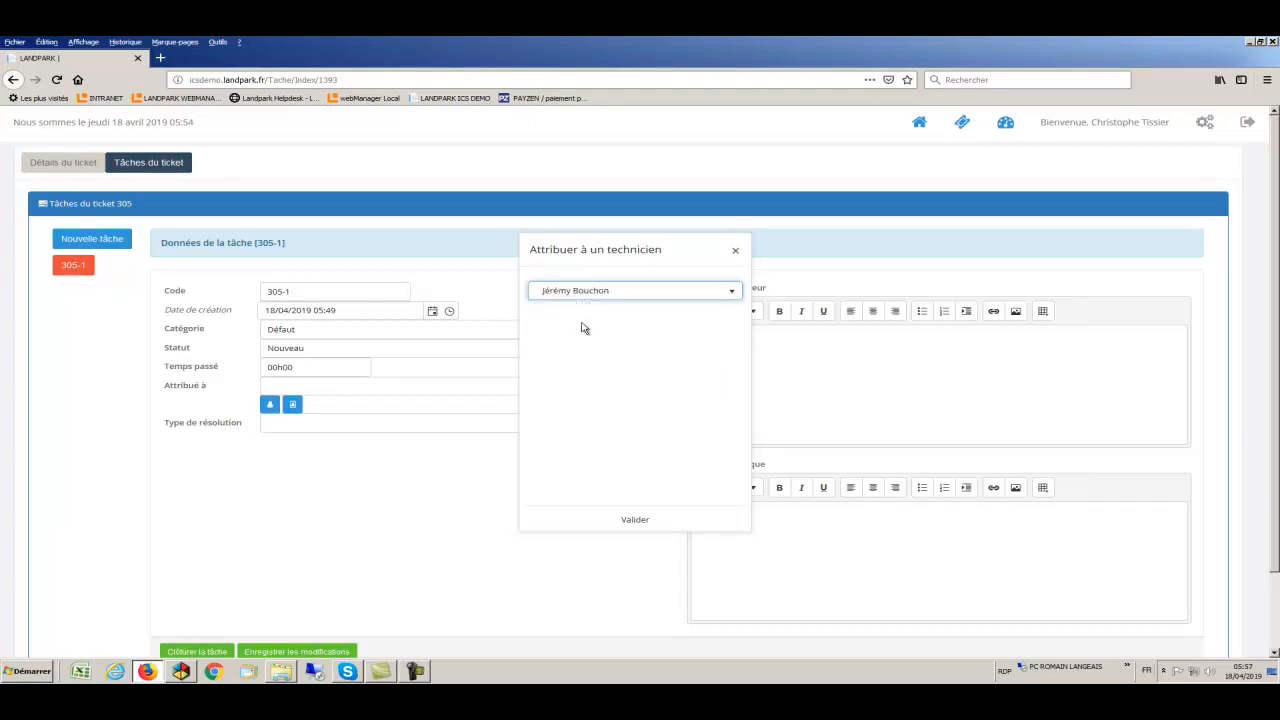
click(634, 521)
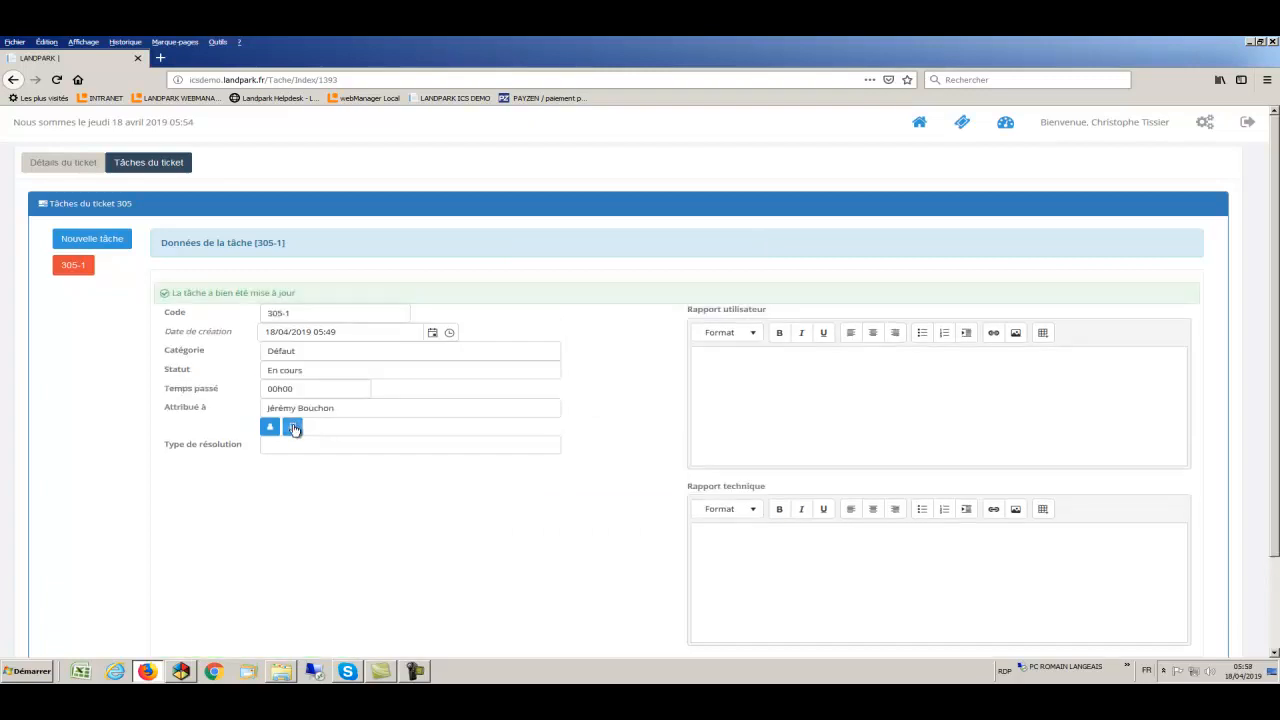
click(758, 371)
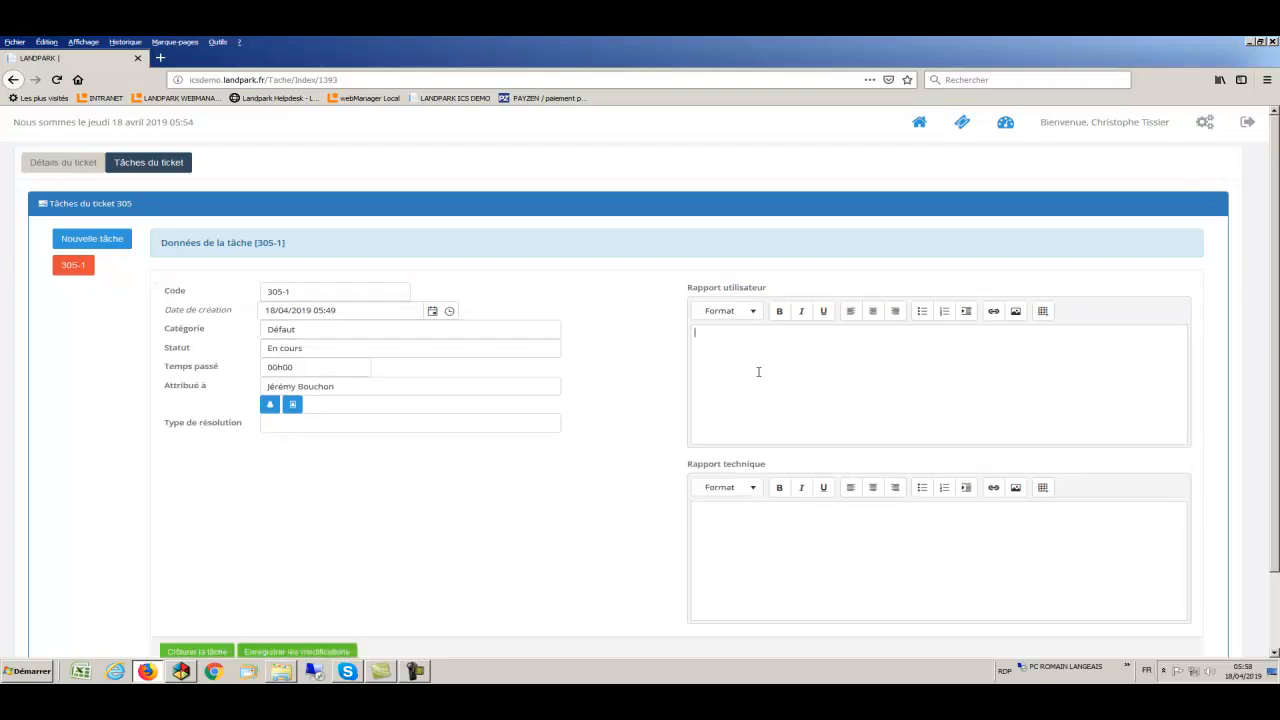
- Save task 305-1 with user report 'votre demande a été prise en compte' and technical report 'vérifier si PC en stock'
text(votre demande a été prise en compte)
click(744, 513)
text(vérifier si PC en)
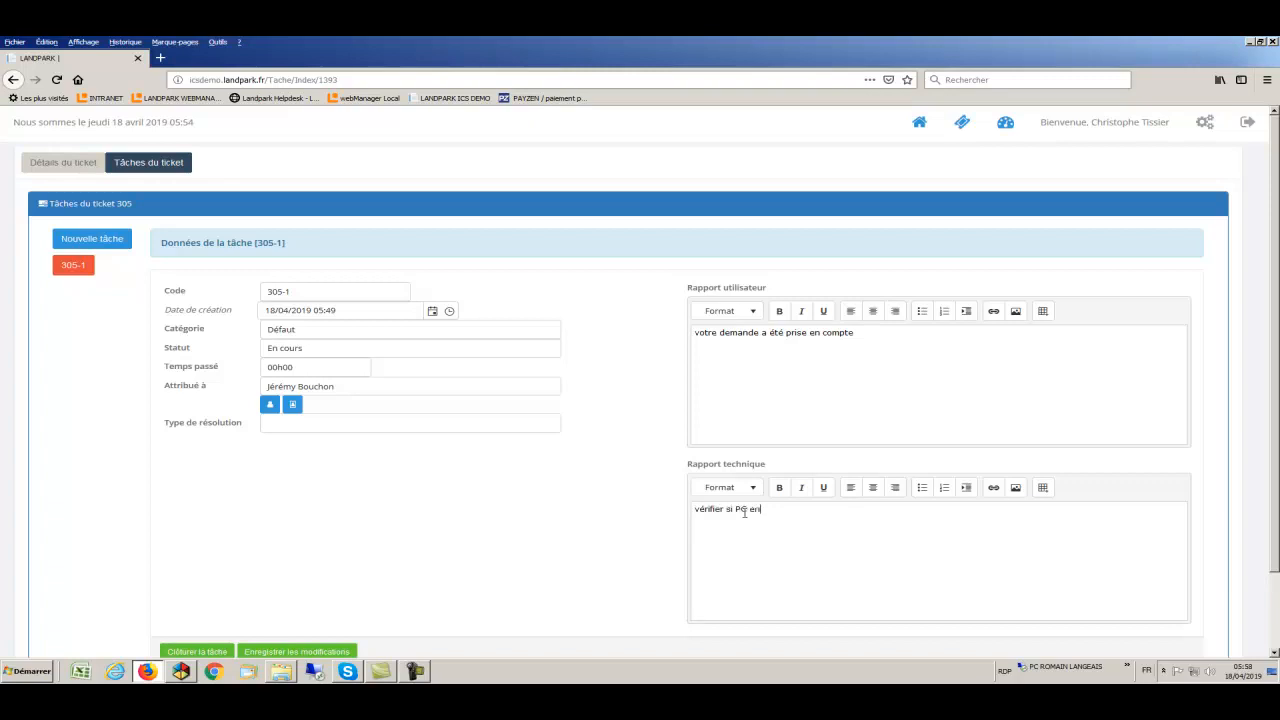
text( stock)
click(345, 654)
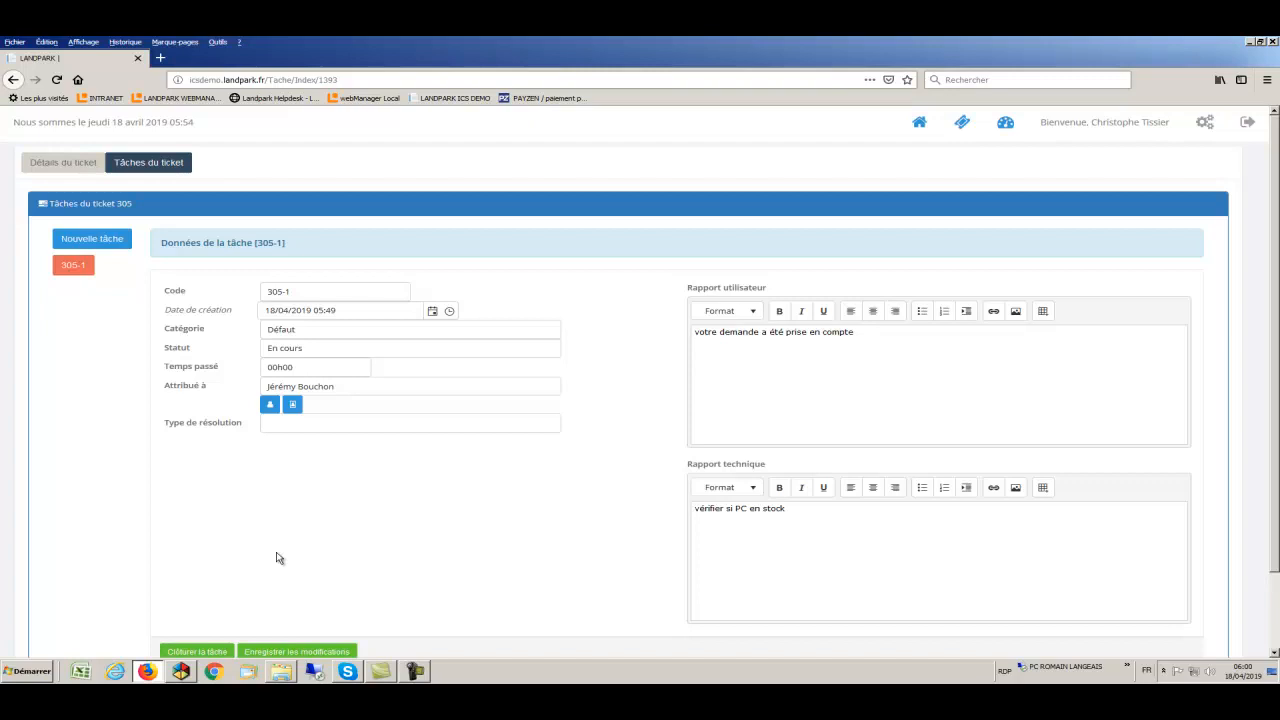
click(105, 245)
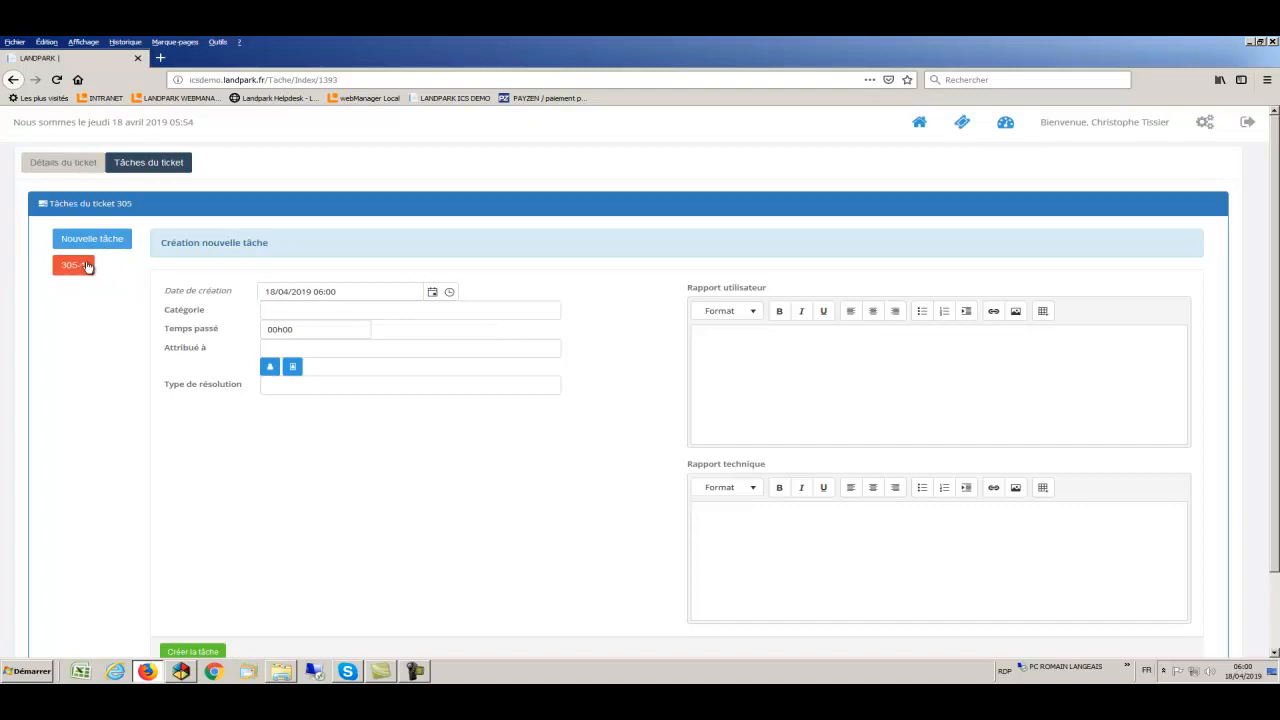
click(86, 267)
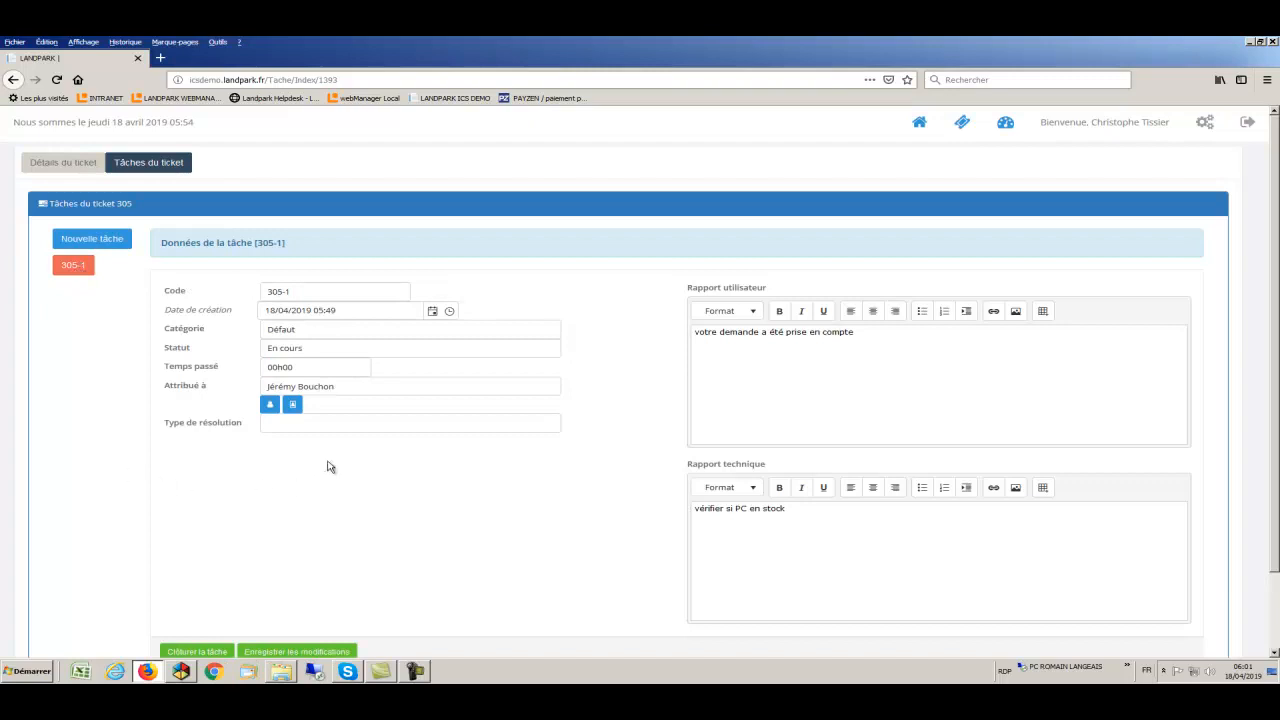
- Choose resolution type Déplacement sur poste utilisateur and erase the Rapport technique text
click(327, 423)
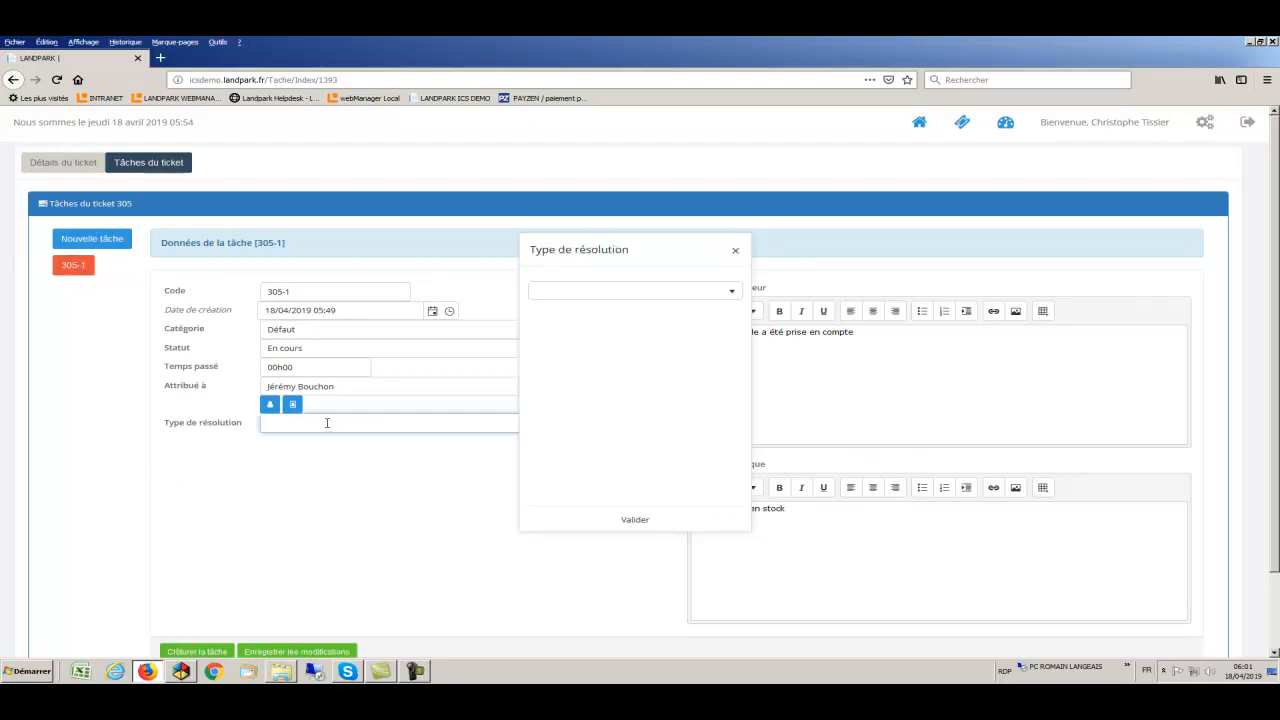
click(625, 291)
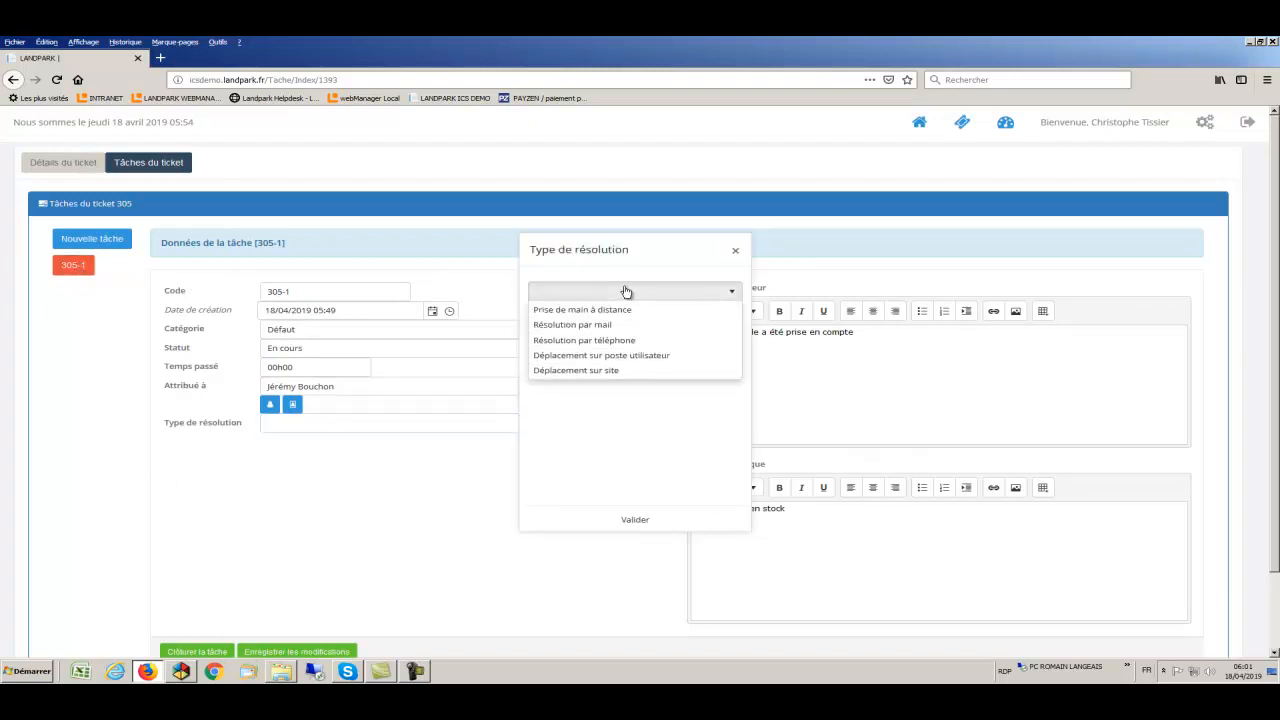
click(660, 357)
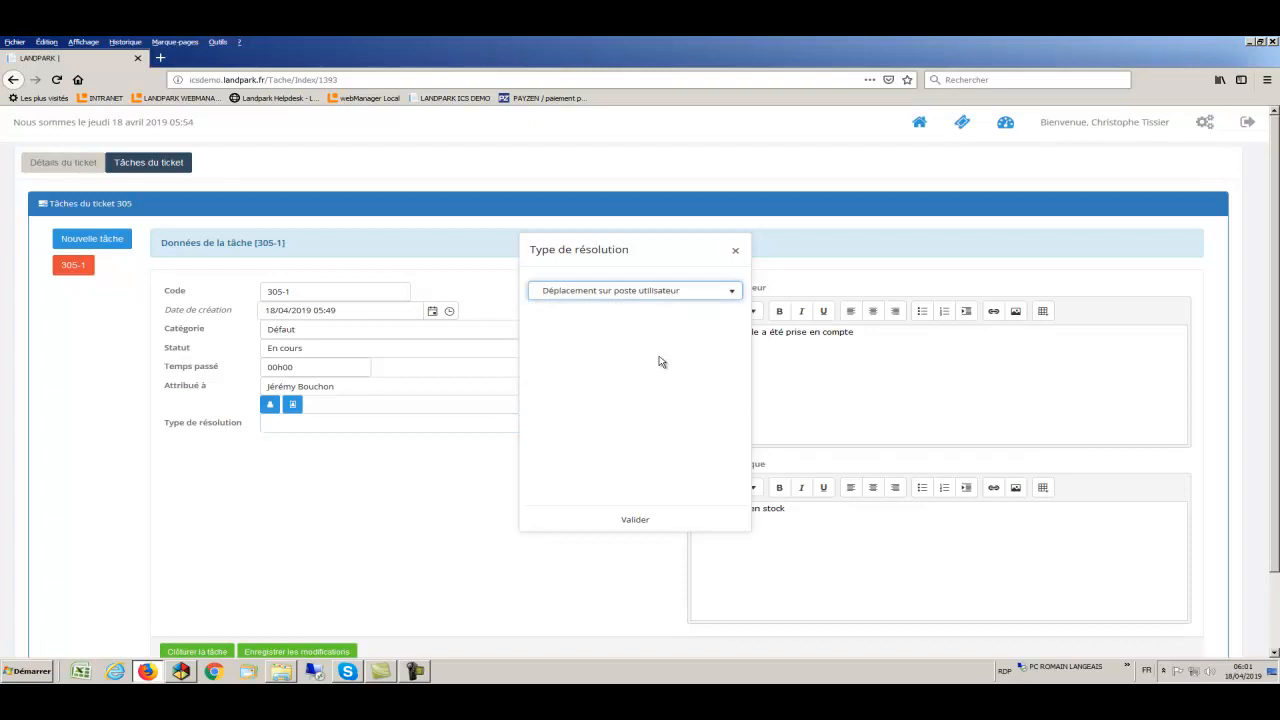
click(639, 521)
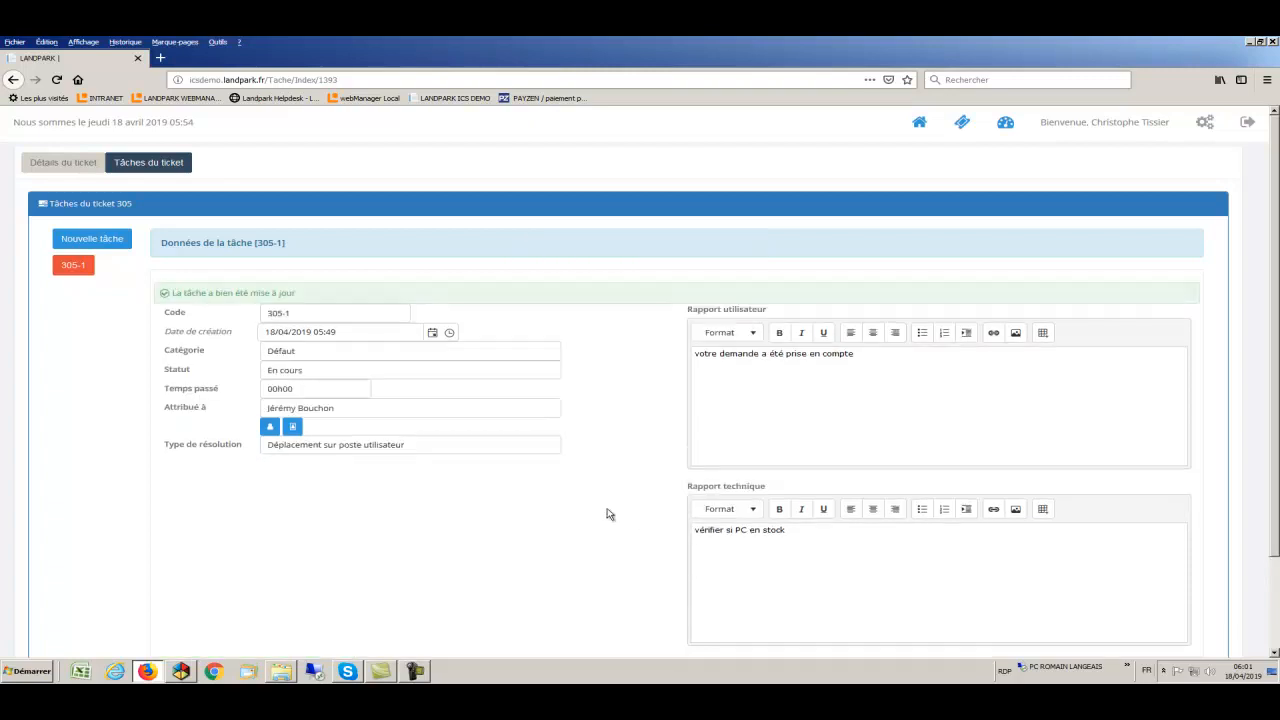
drag(814, 531, 676, 534)
key(BackSpace)
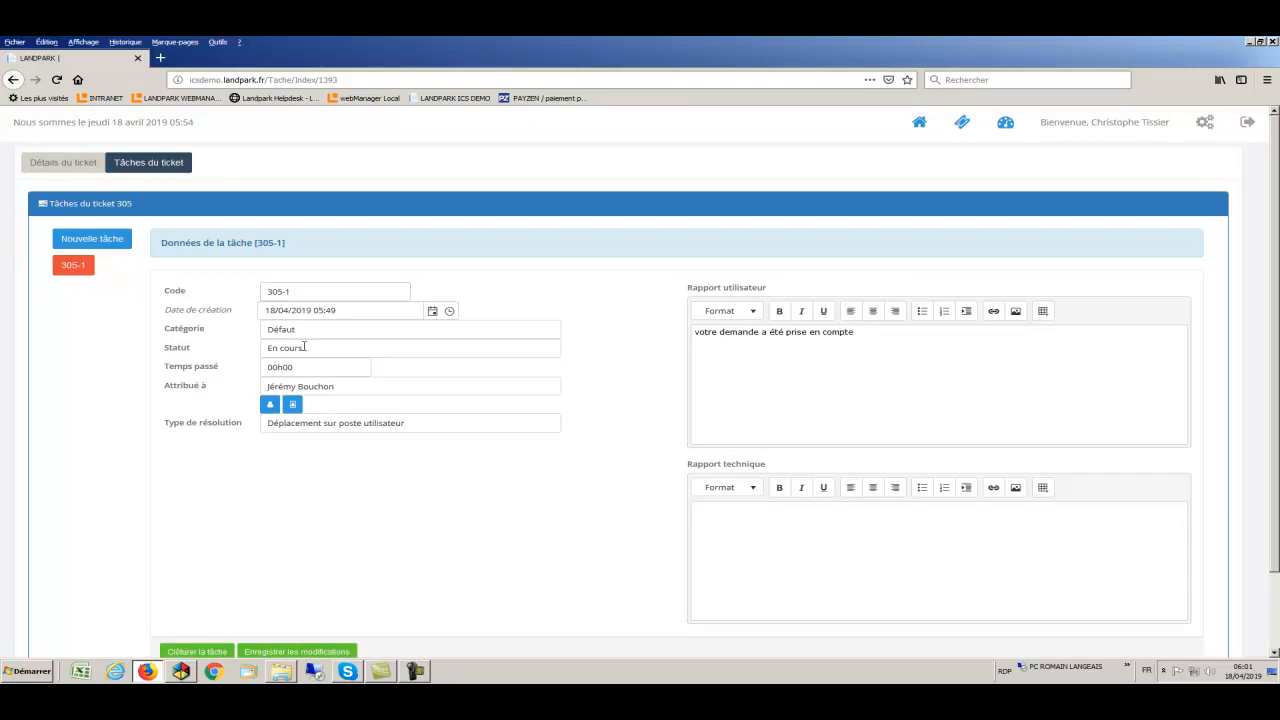
- Try closing task 305-1, entering 02h00 as the time spent when it is rejected
click(196, 651)
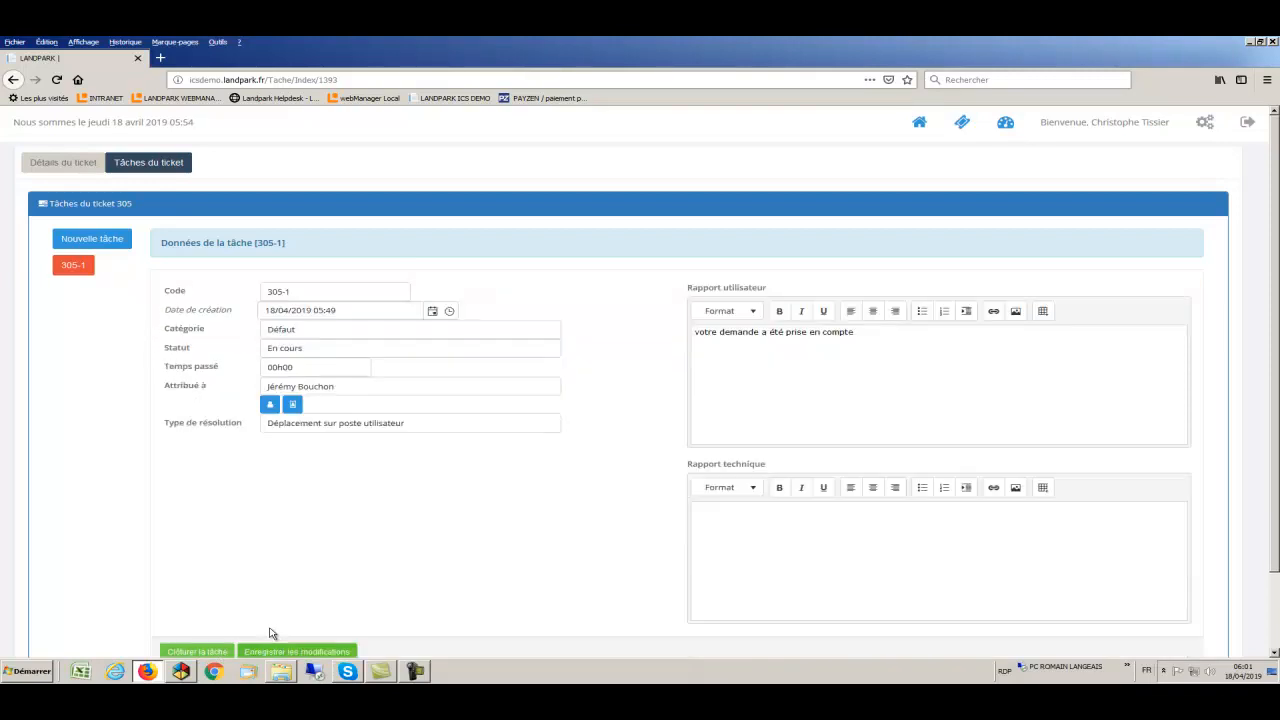
double_click(310, 369)
text(02h00)
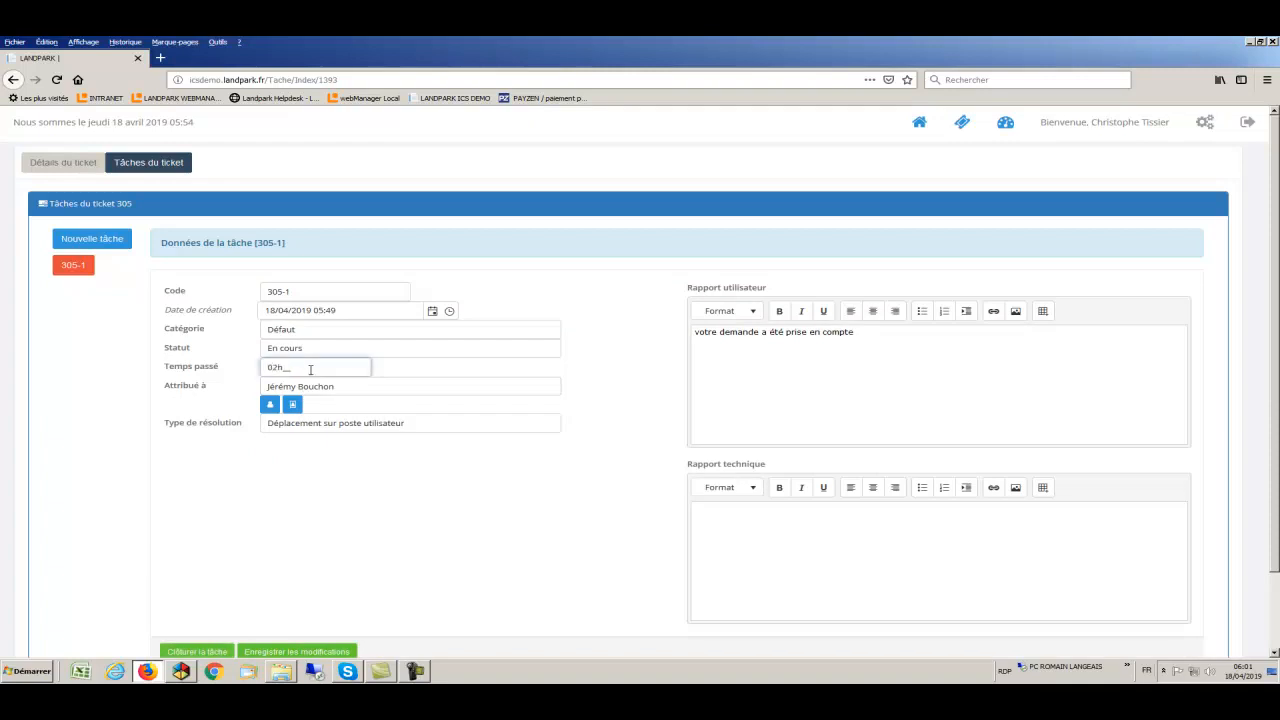
click(212, 651)
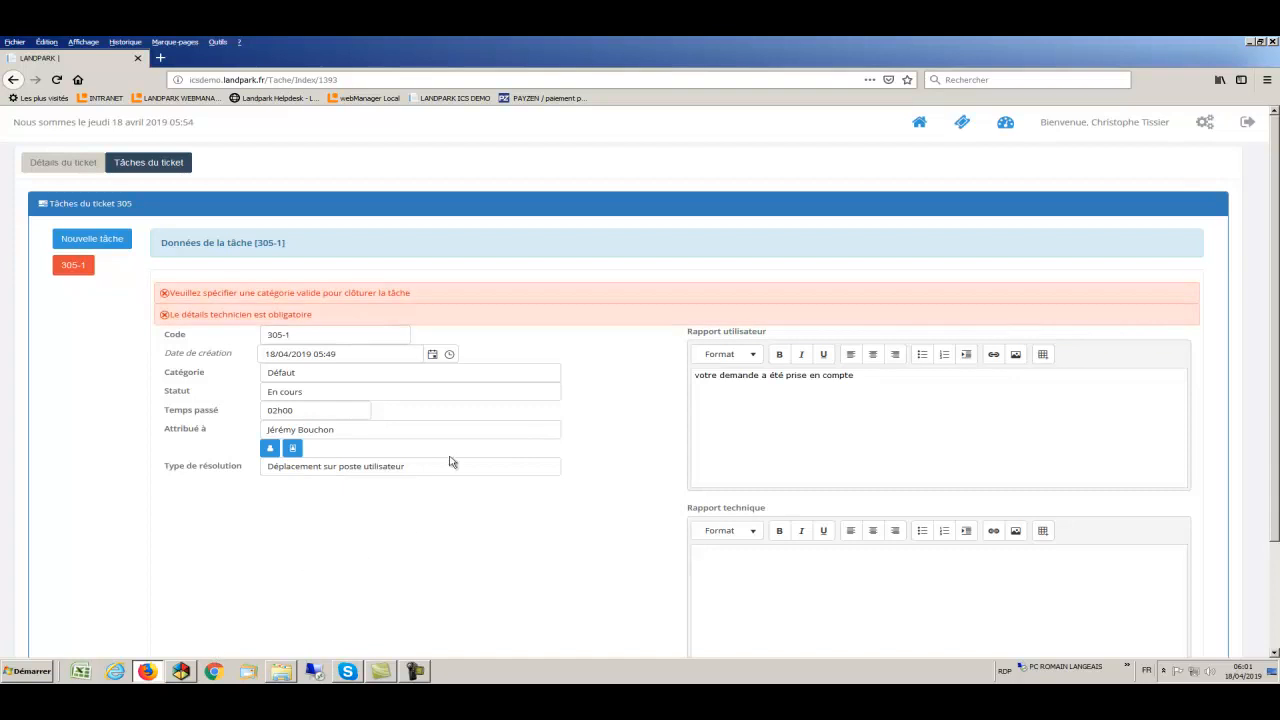
- Set the task category to Matériels and attempt closing the task again
click(448, 375)
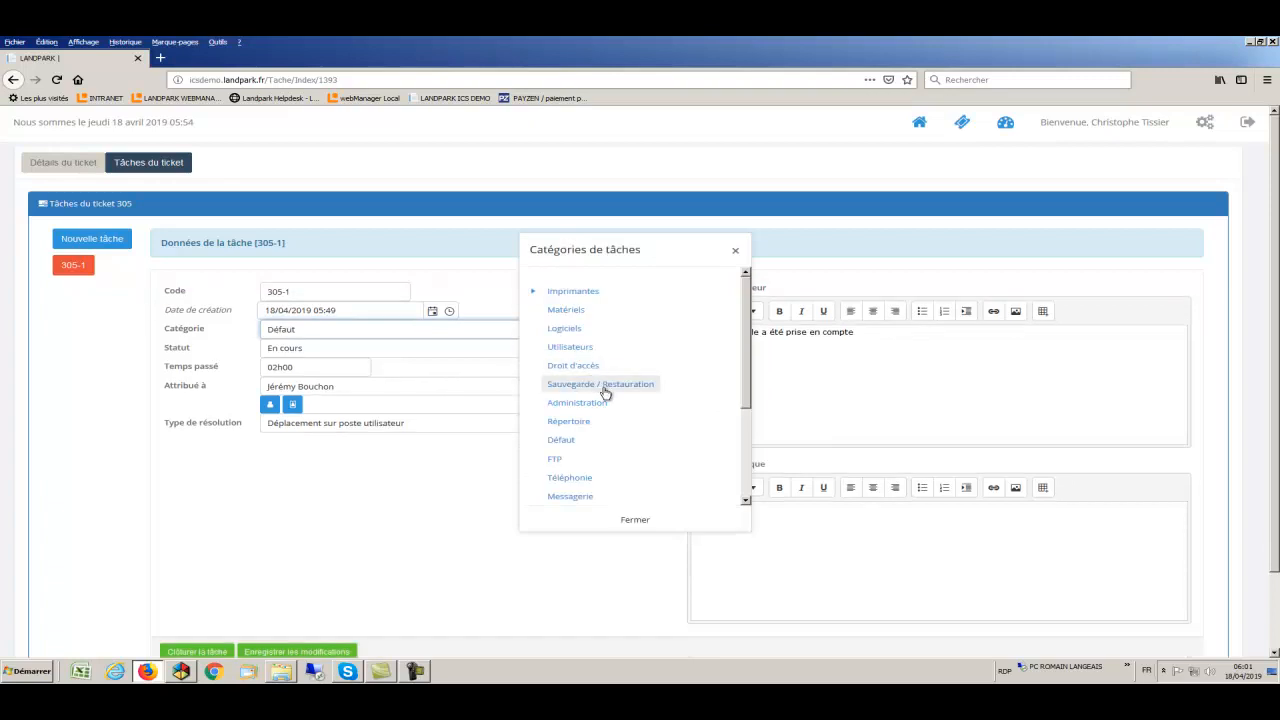
click(575, 314)
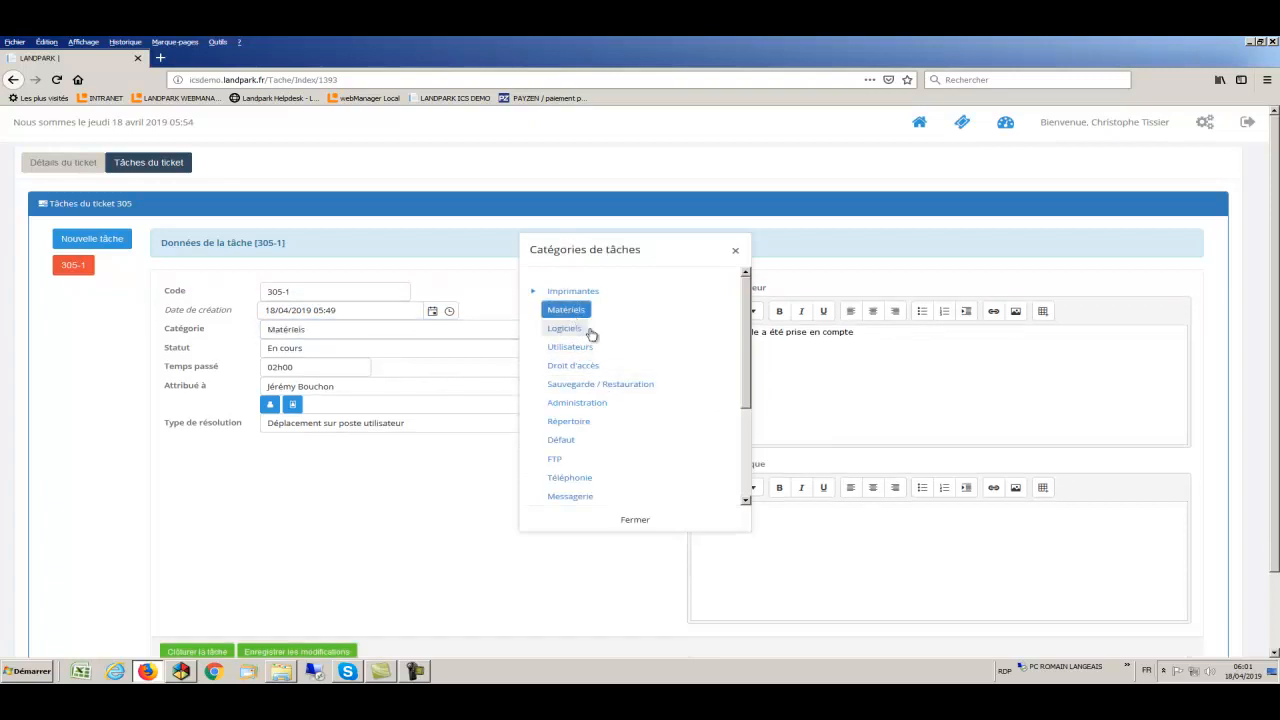
click(634, 523)
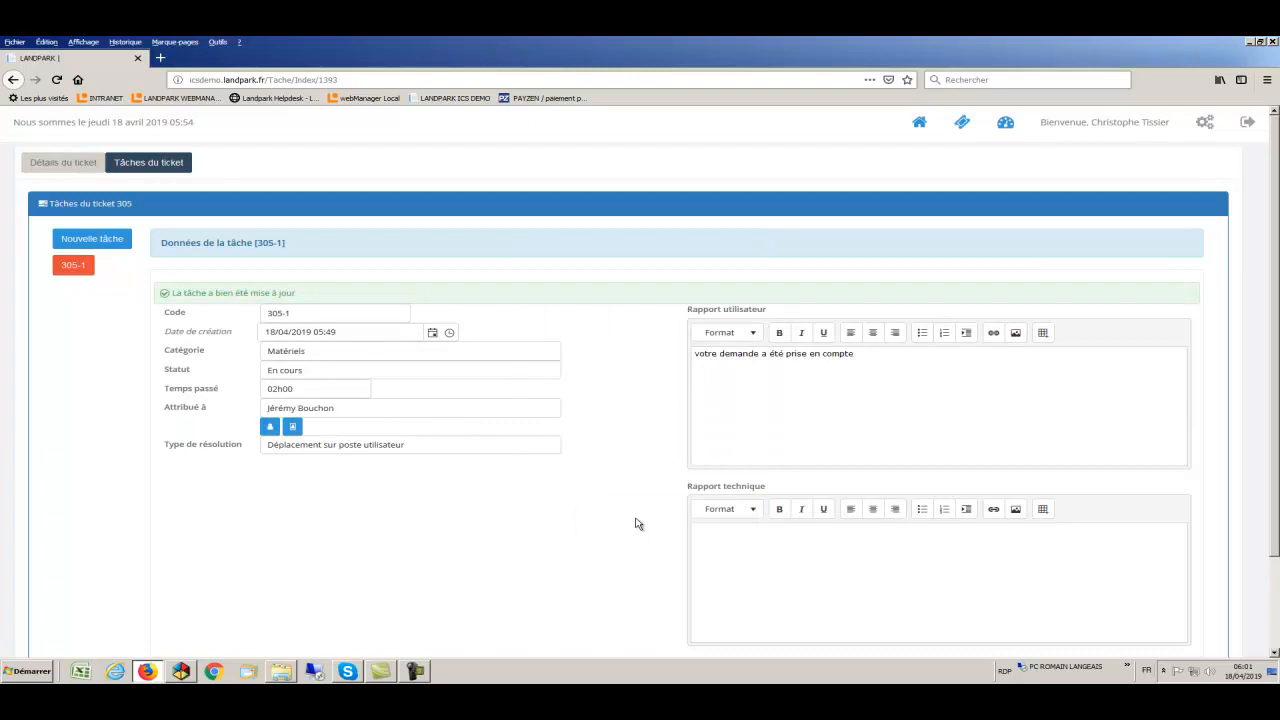
scroll(420, 571, down, 2)
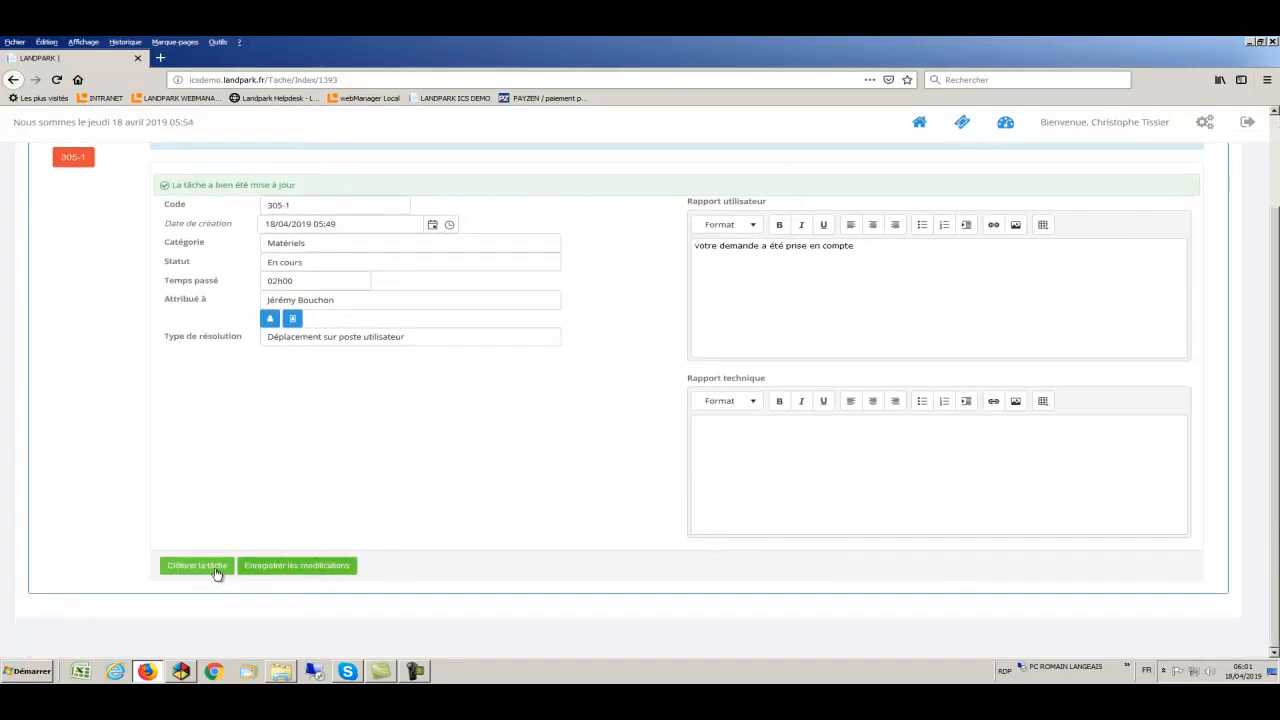
click(197, 566)
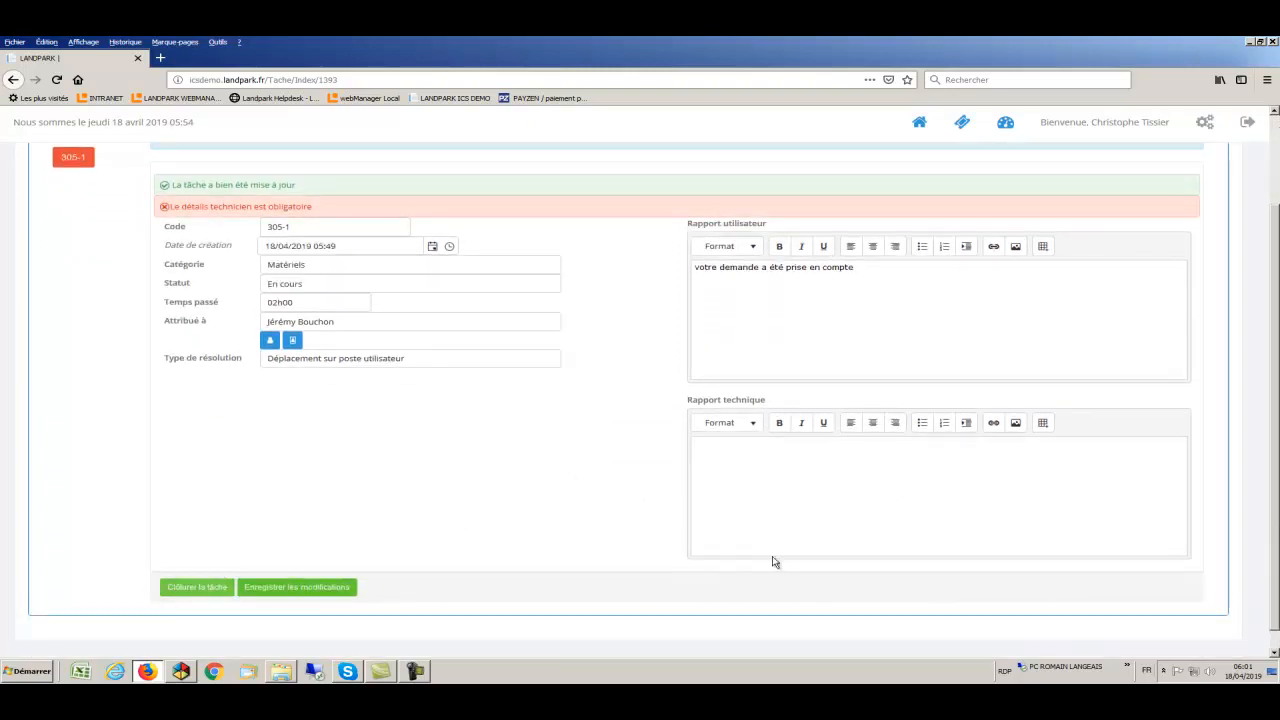
click(747, 462)
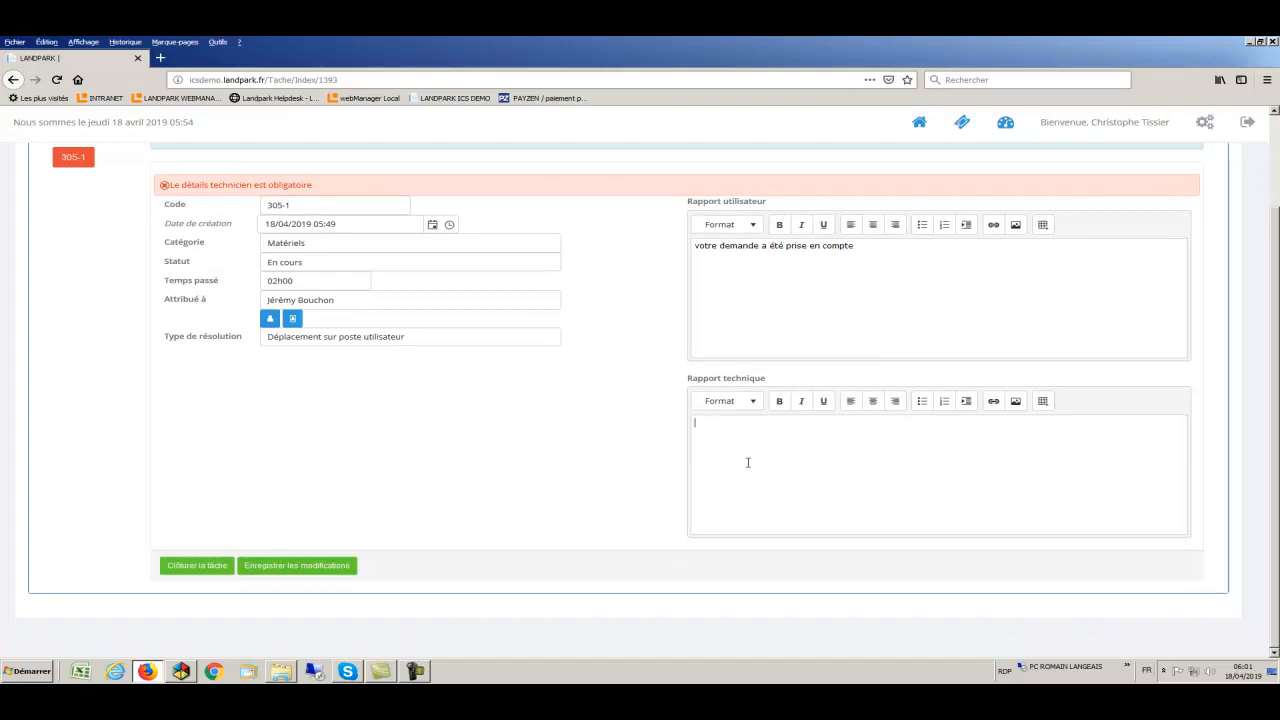
- Enter 'oui PC en stock' as the technical report, correcting the typo
text(oui PC)
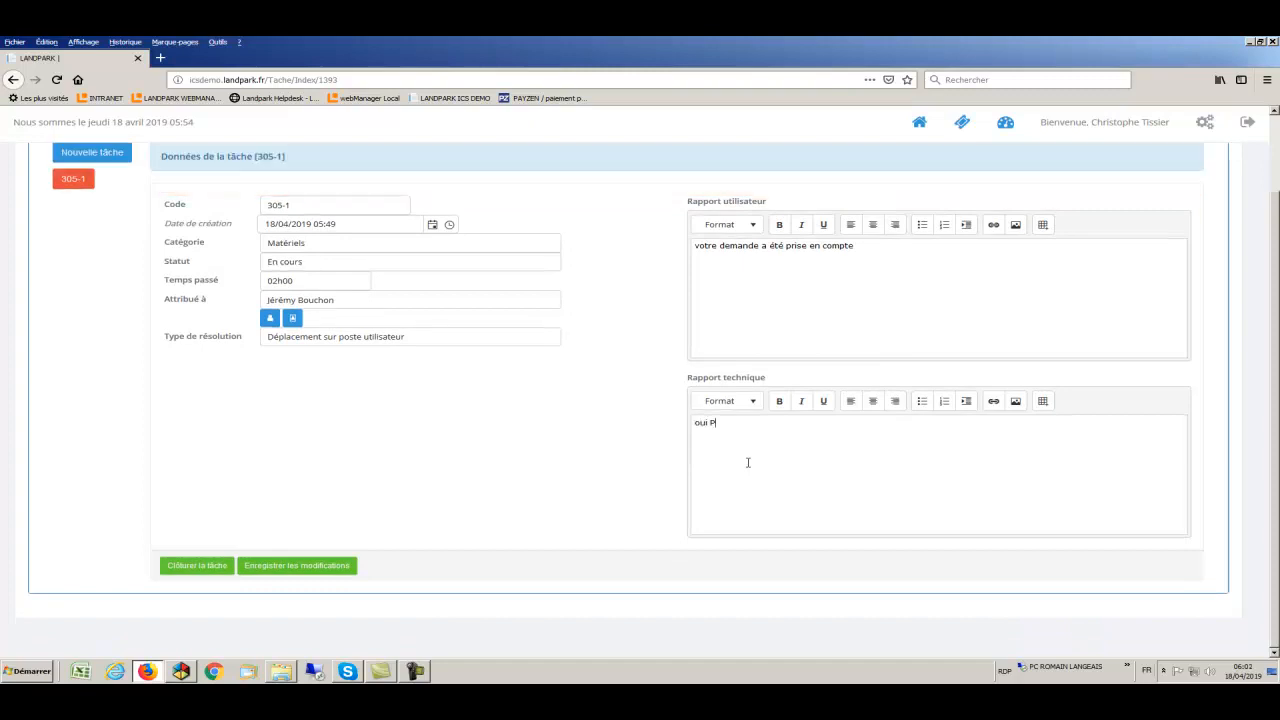
text( en stco)
key(BackSpace)
key(BackSpace)
text(ock)
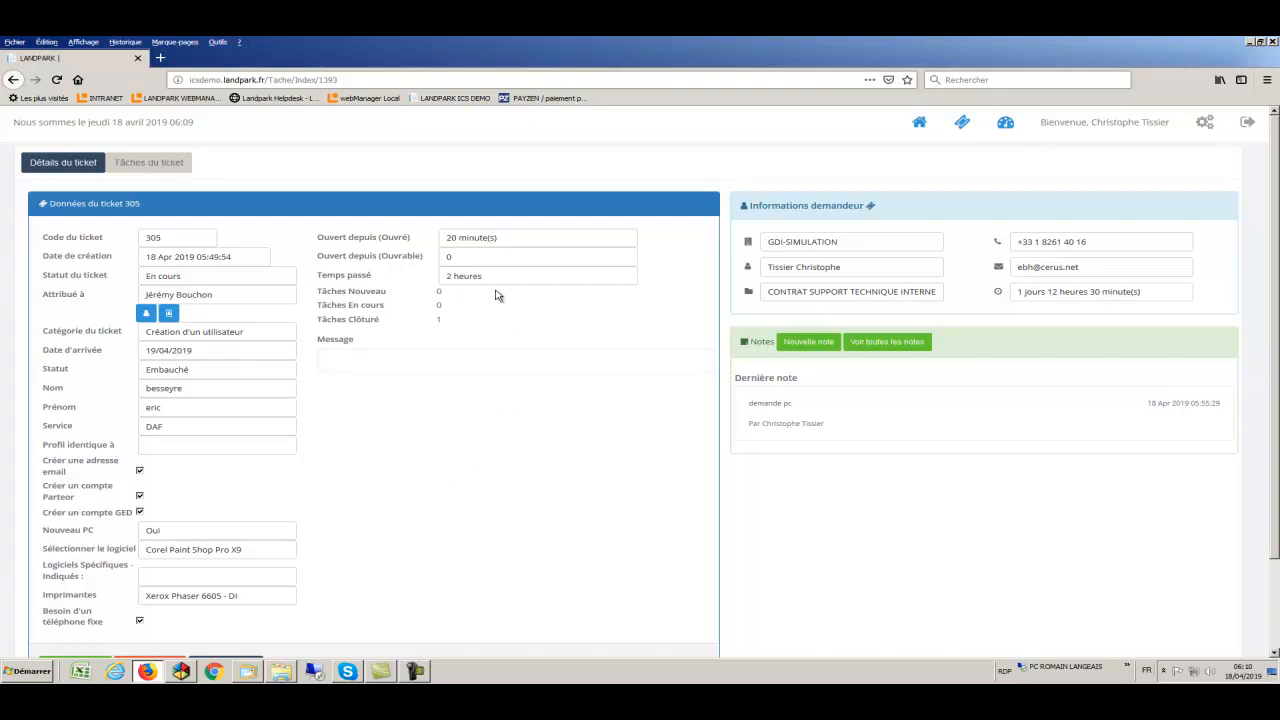
- Point out ticket 305's 2 heures time spent and scroll down to its closed task
drag(496, 279, 320, 325)
click(447, 322)
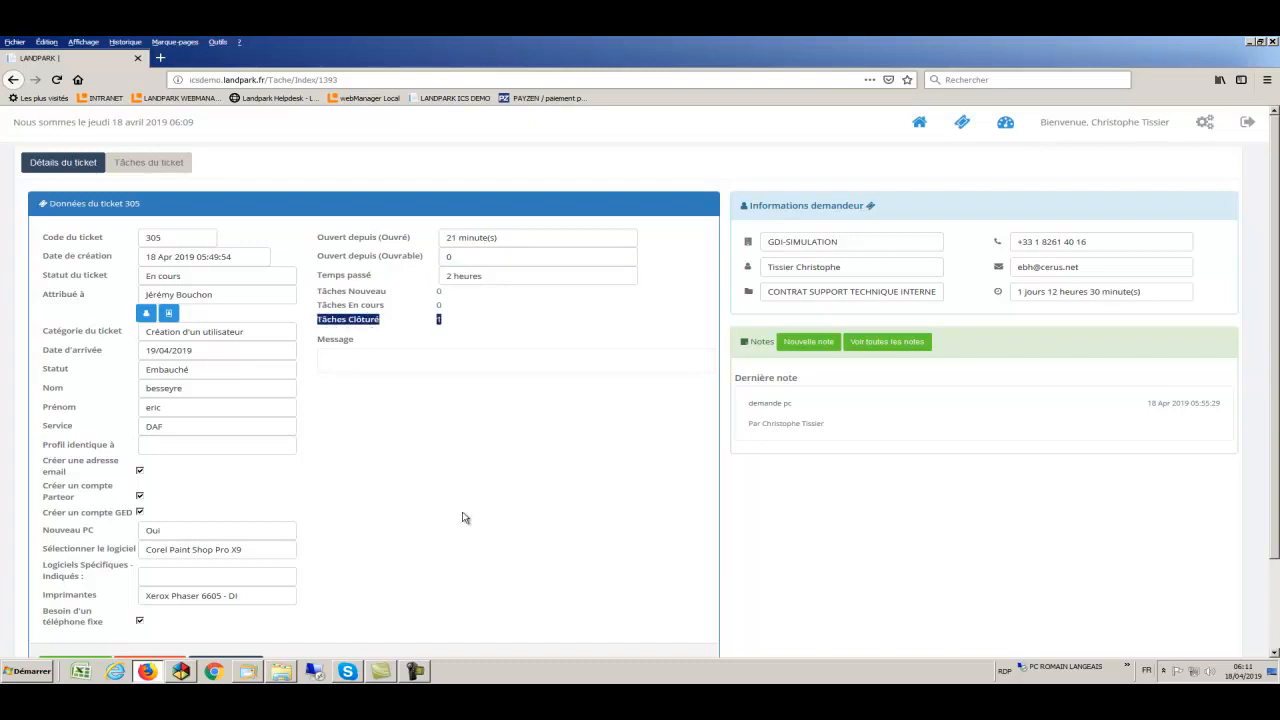
scroll(463, 517, down, 2)
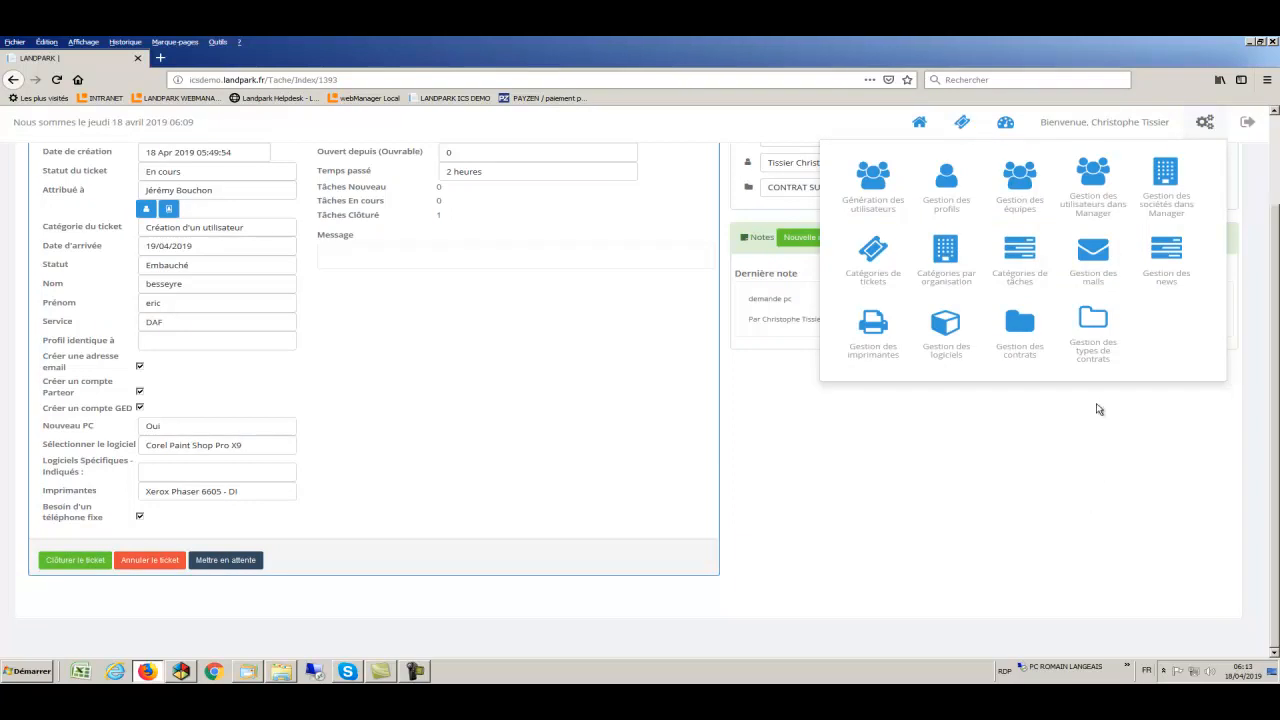
- Open Gestion des mails with entity Ticket and event Créer
click(1097, 260)
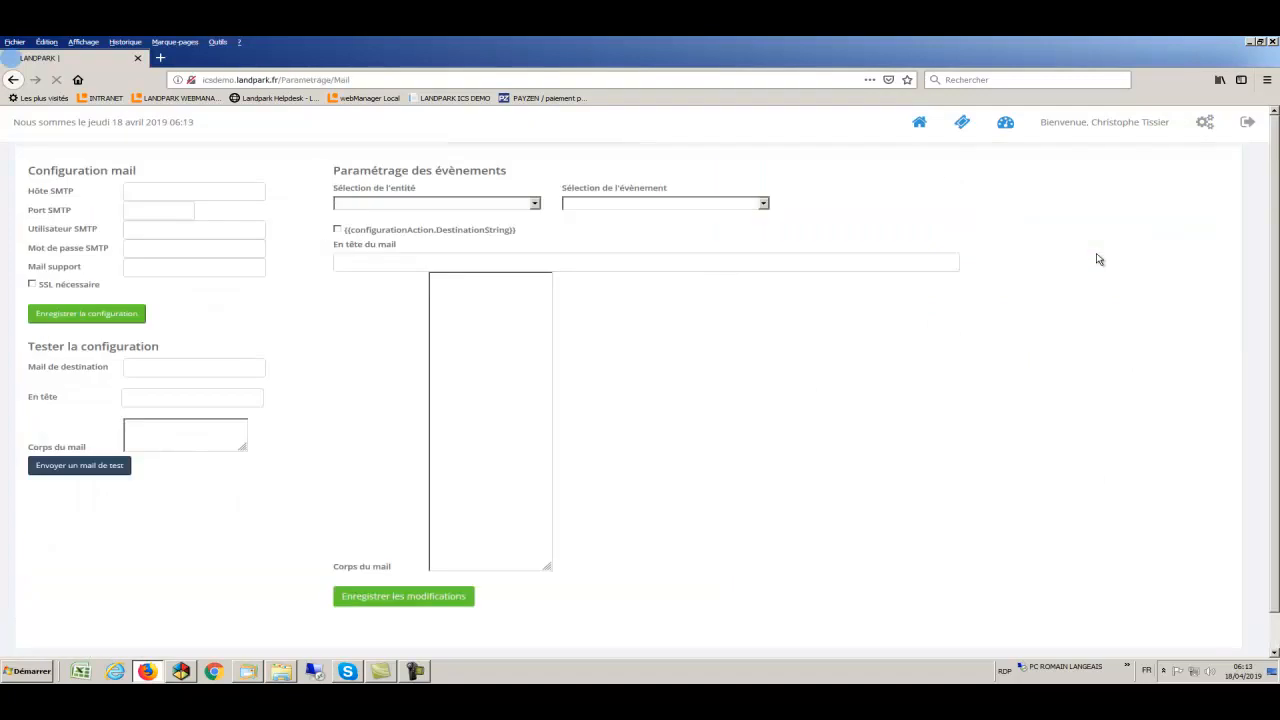
click(530, 208)
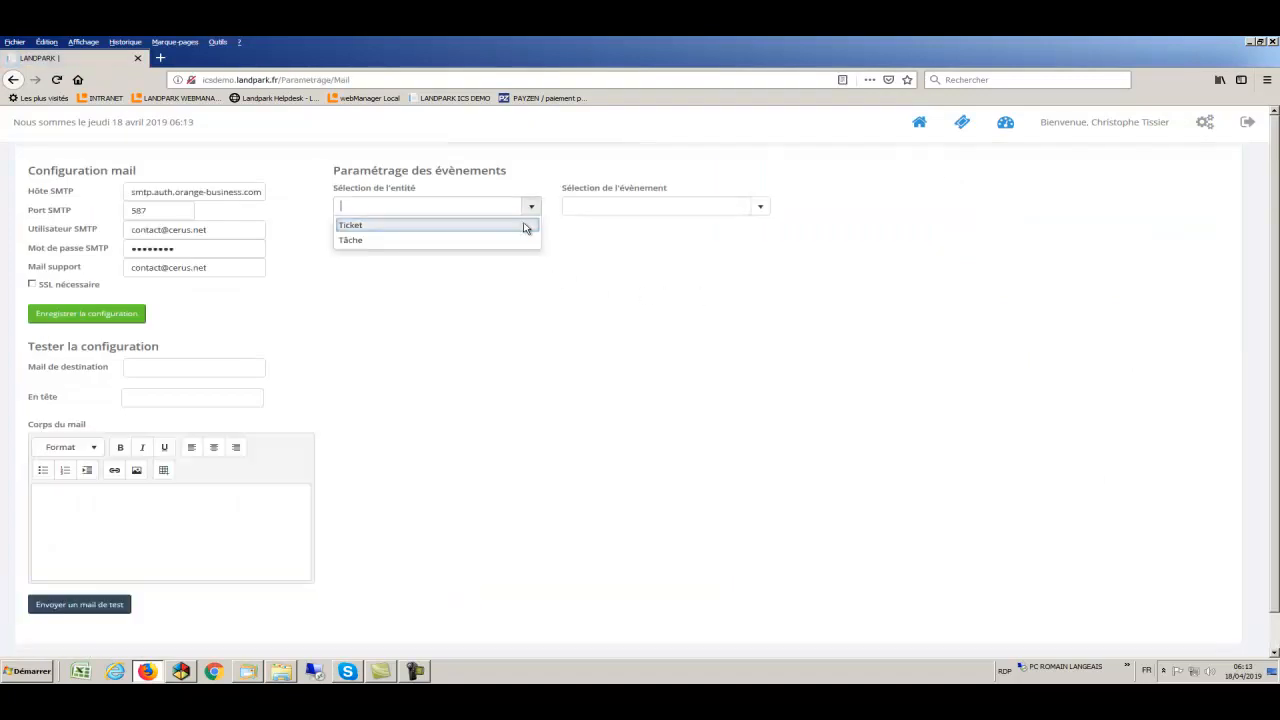
click(525, 228)
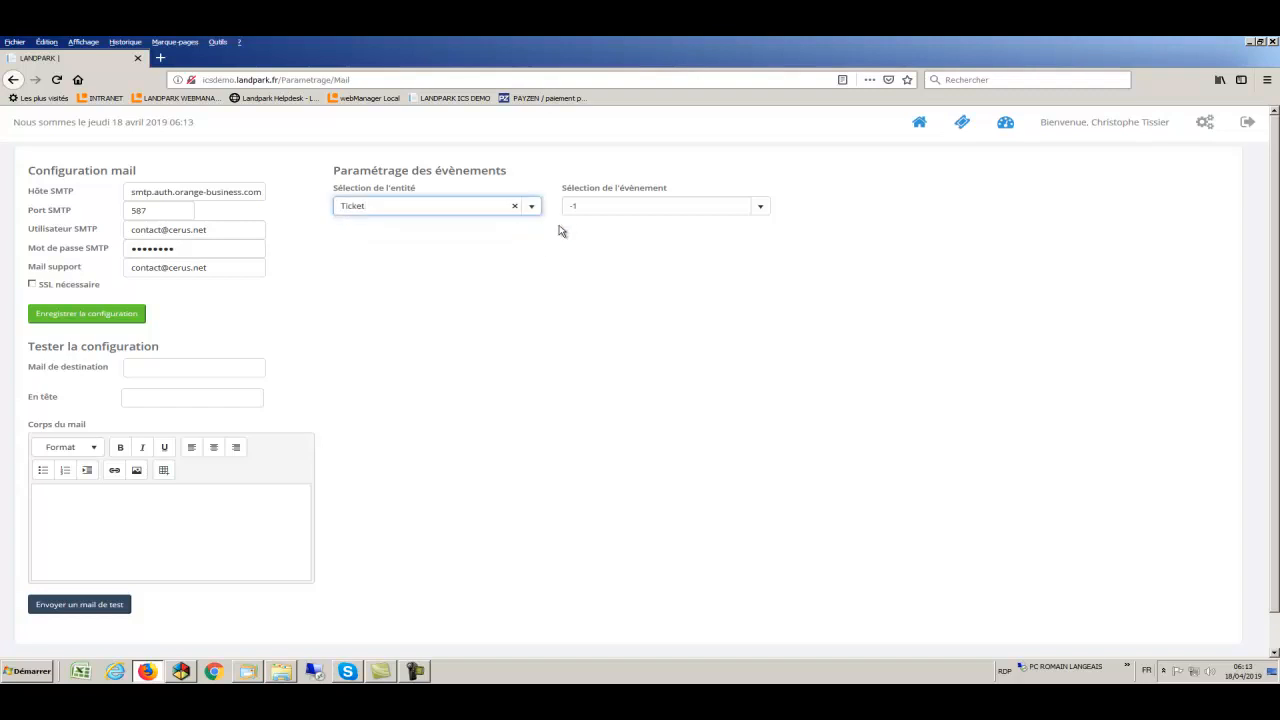
click(760, 209)
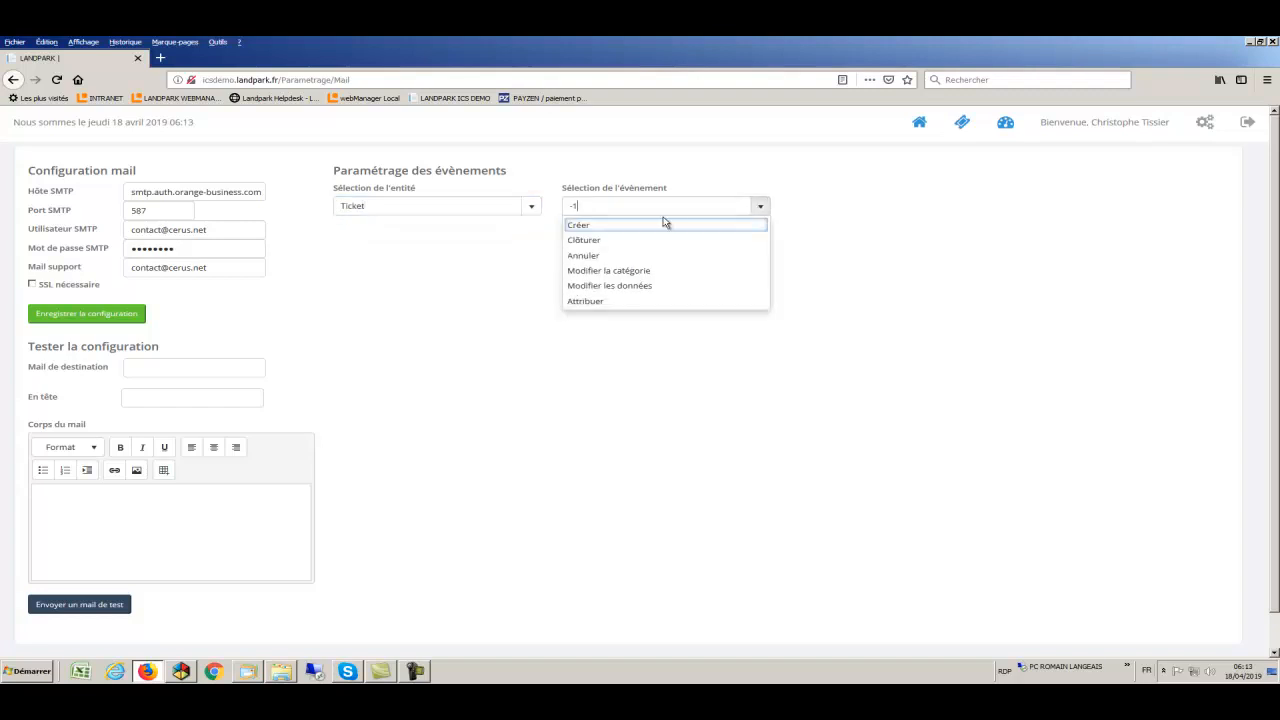
click(659, 226)
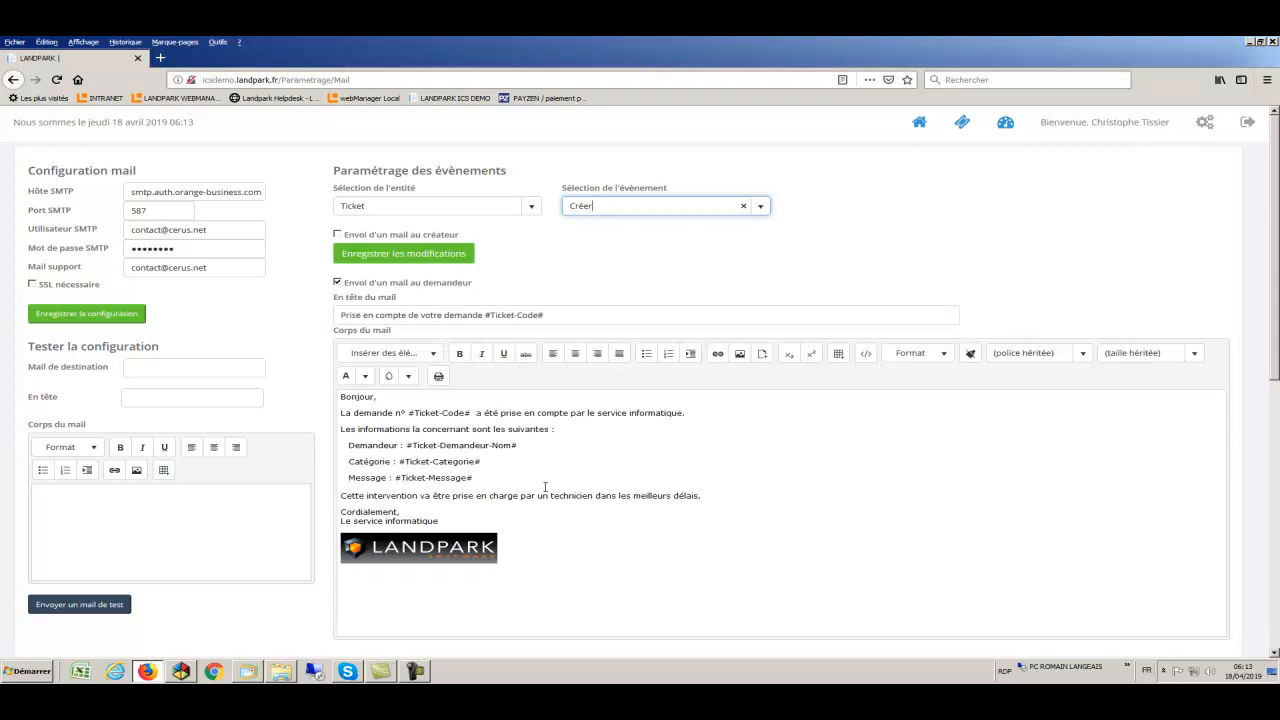
- Review the requester's ticket-creation mail body and its requester name placeholder
drag(469, 522, 324, 416)
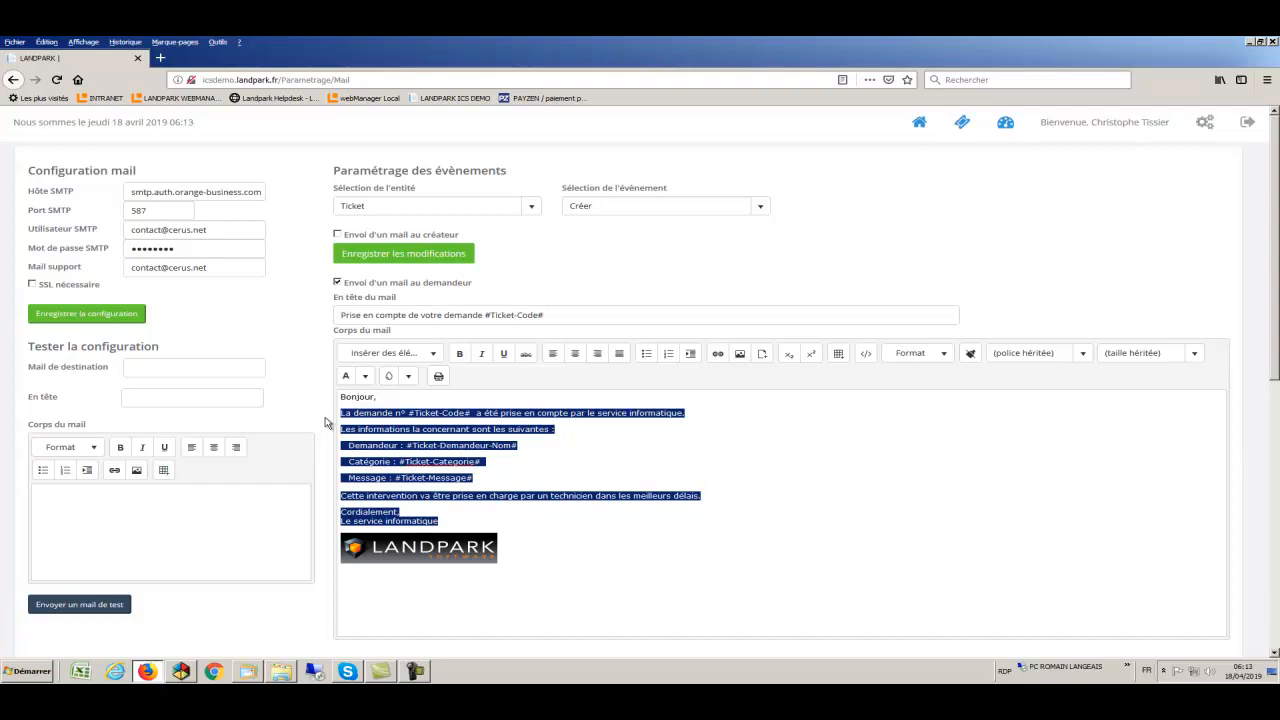
click(556, 450)
drag(518, 445, 412, 443)
click(569, 457)
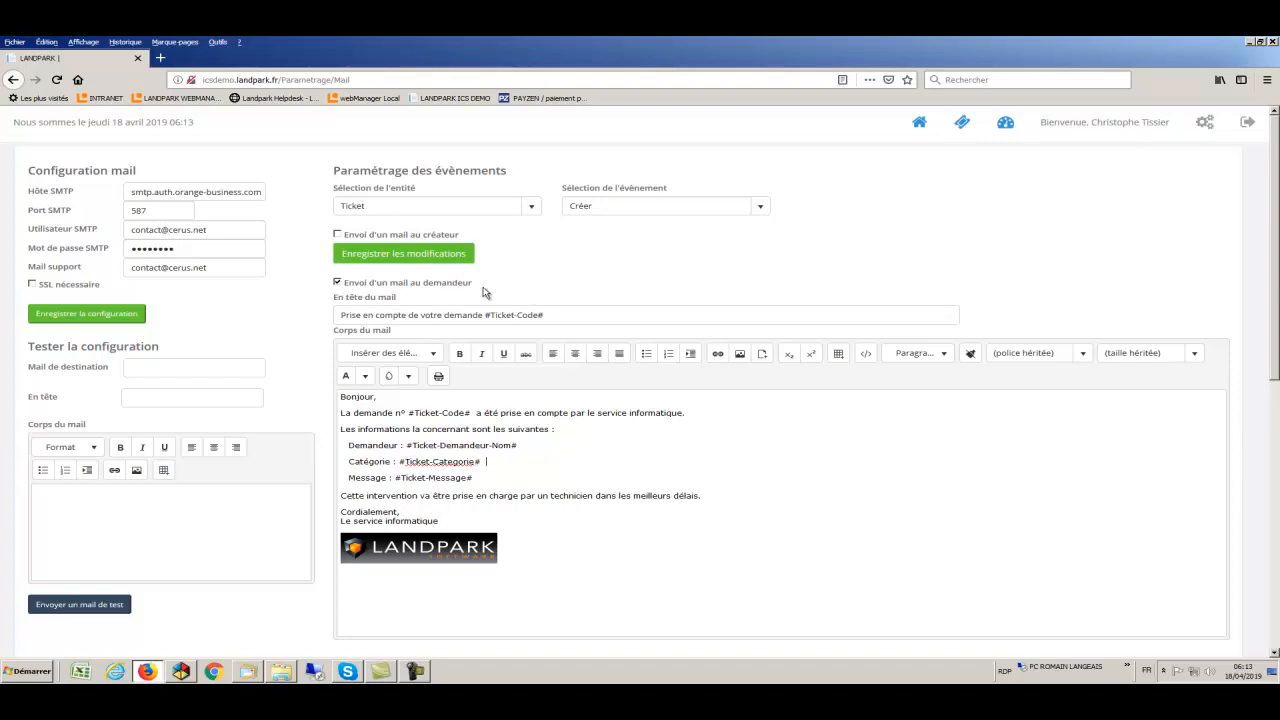
drag(481, 288, 370, 286)
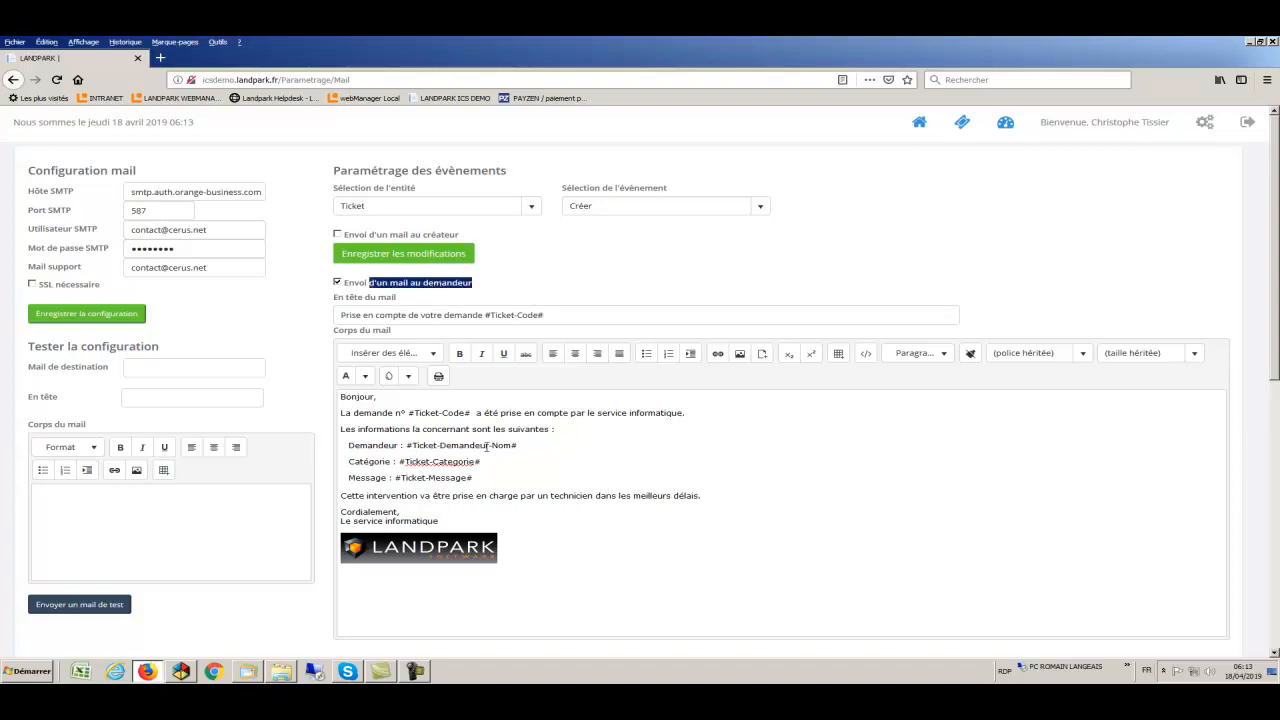
- Review the support team's ticket-creation mail template
scroll(509, 471, down, 5)
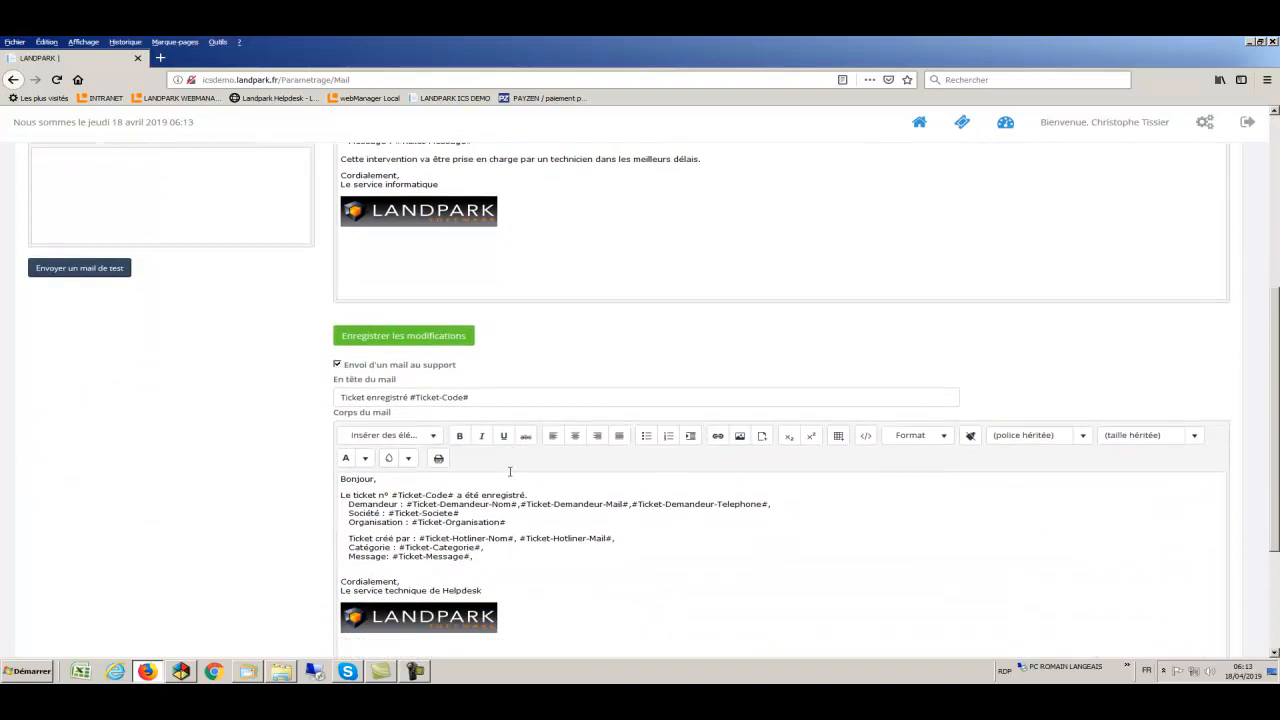
drag(504, 531, 340, 464)
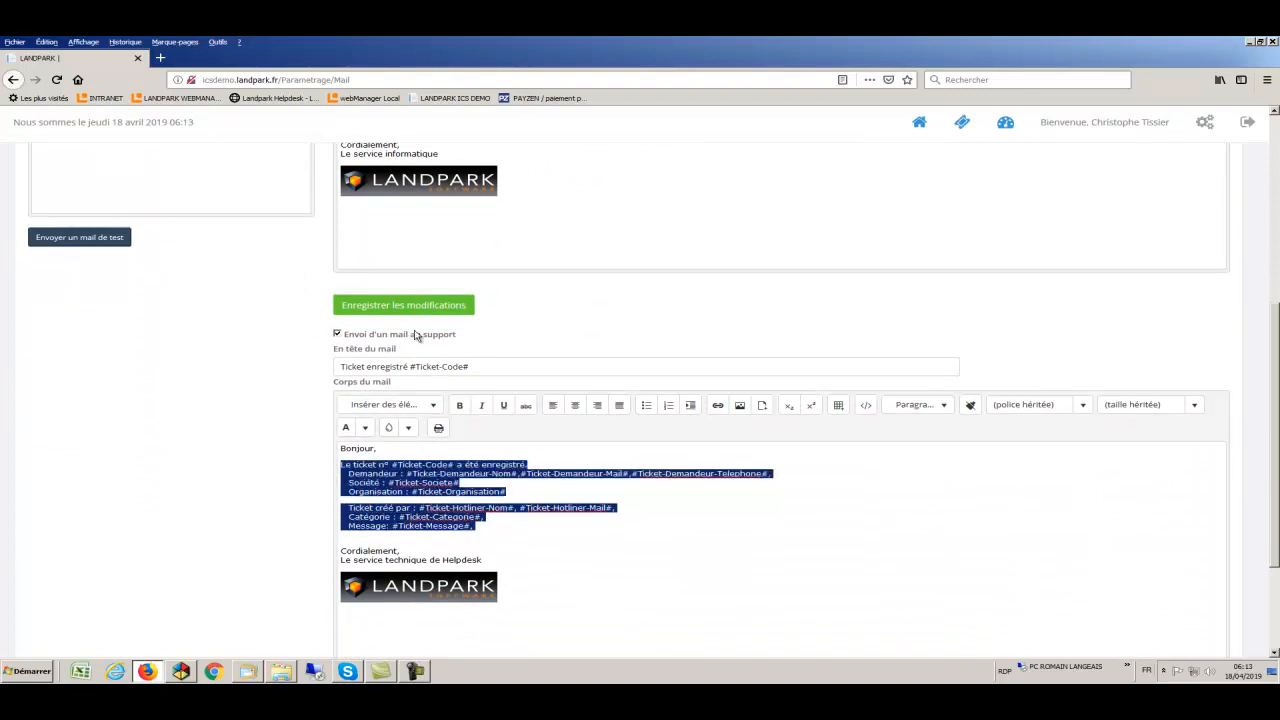
drag(474, 338, 392, 338)
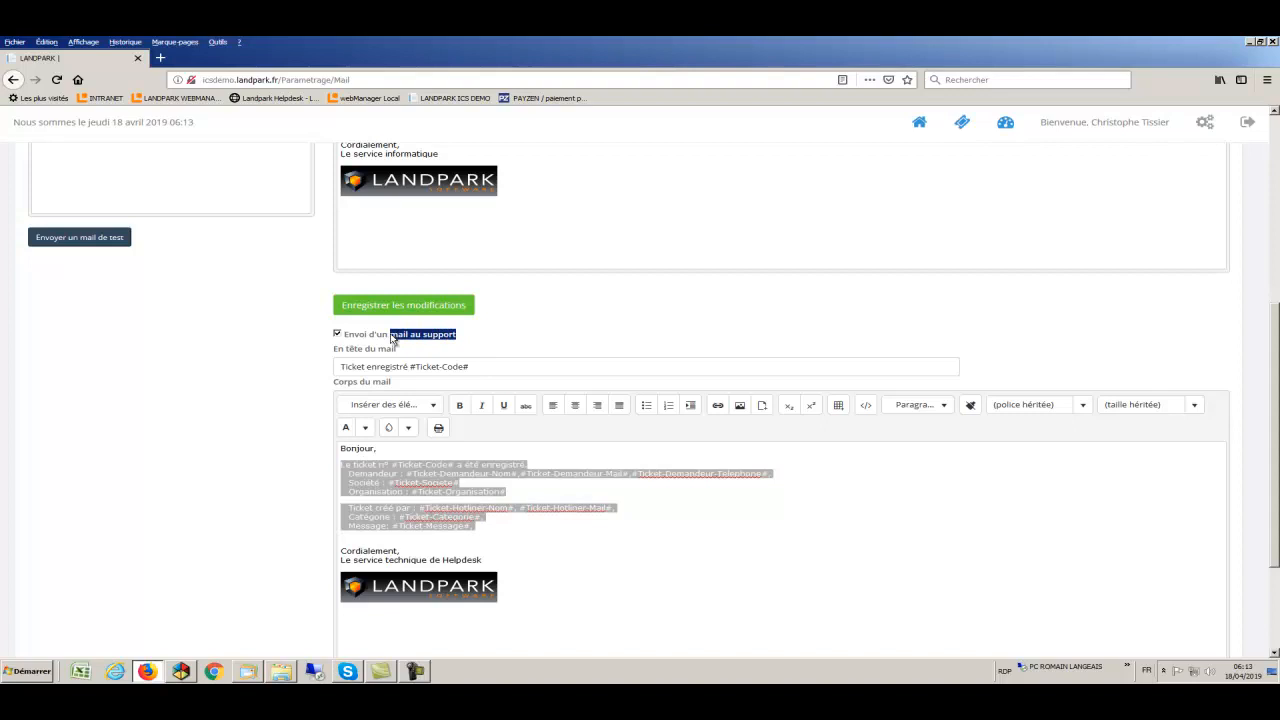
scroll(571, 340, up, 5)
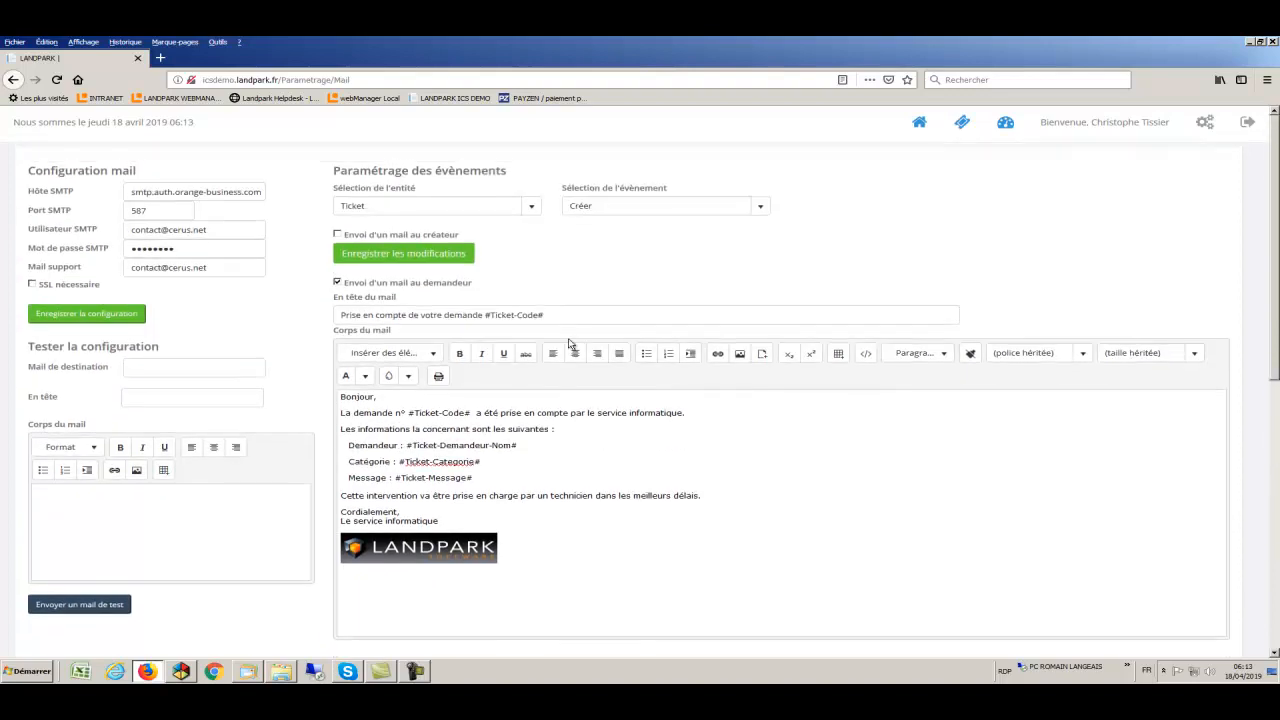
- Switch the mail settings to entity Tâche and event Clôturer
click(760, 208)
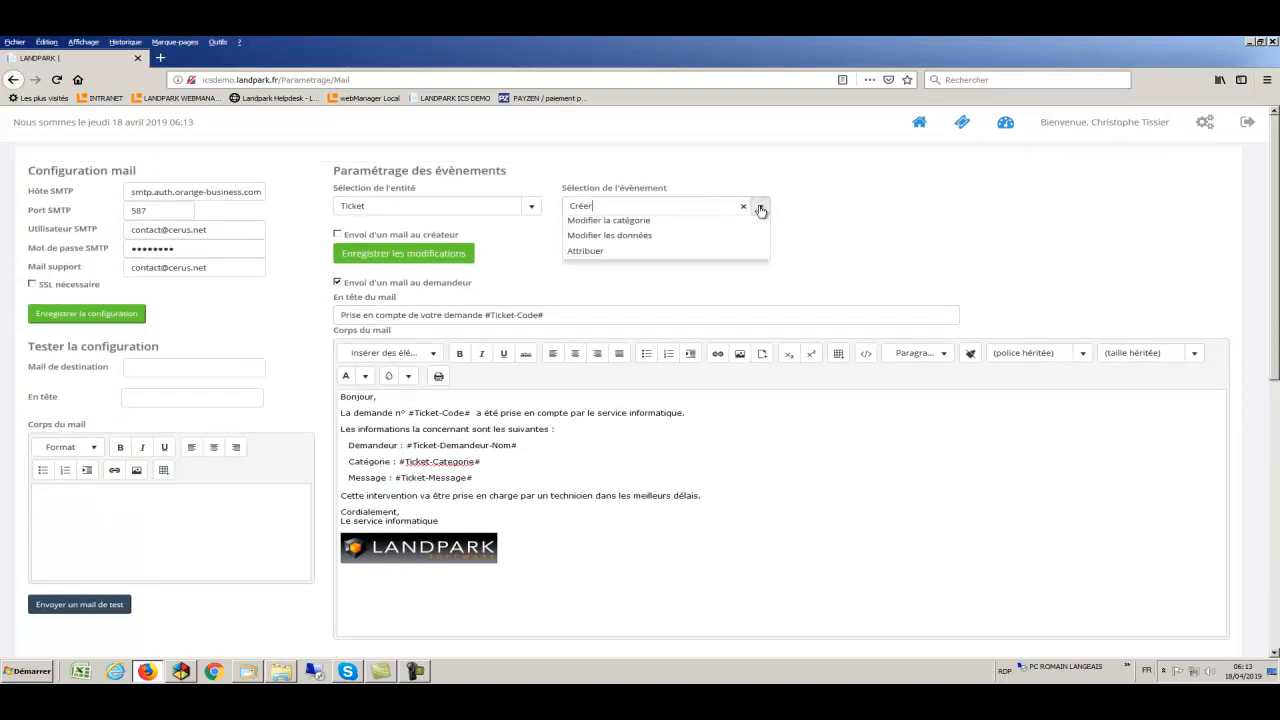
click(760, 208)
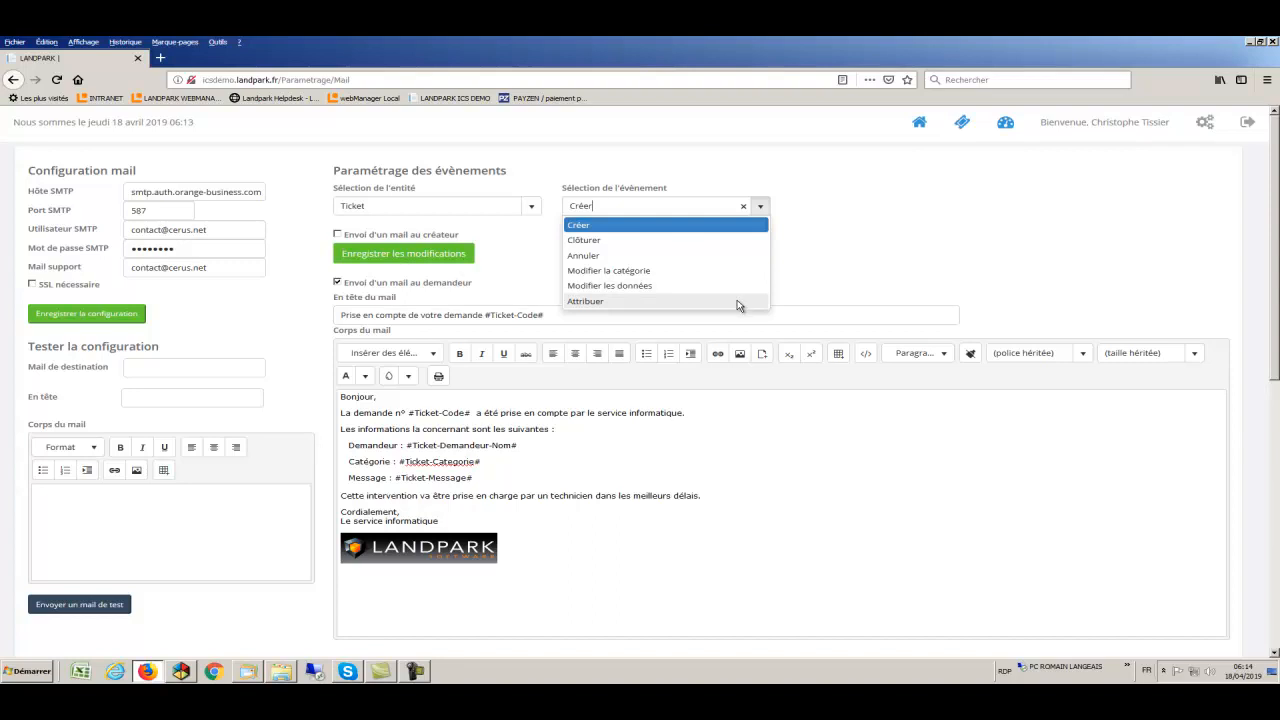
click(795, 275)
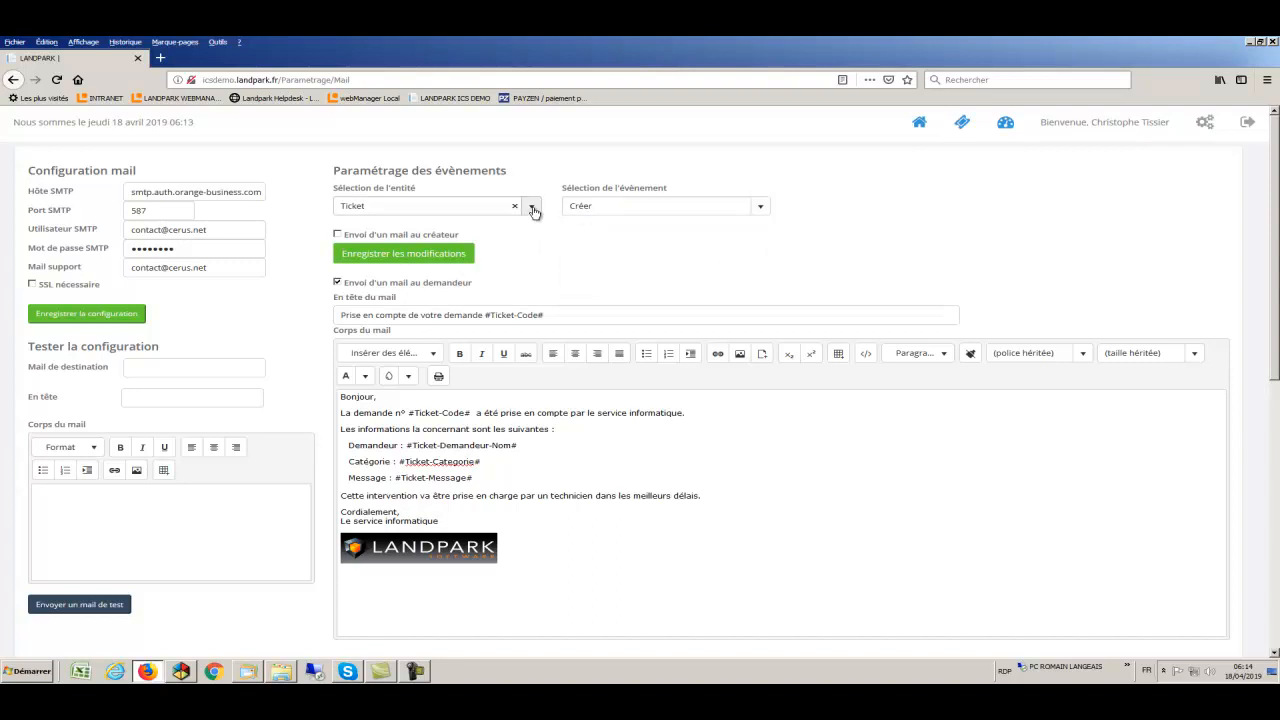
click(533, 209)
click(450, 241)
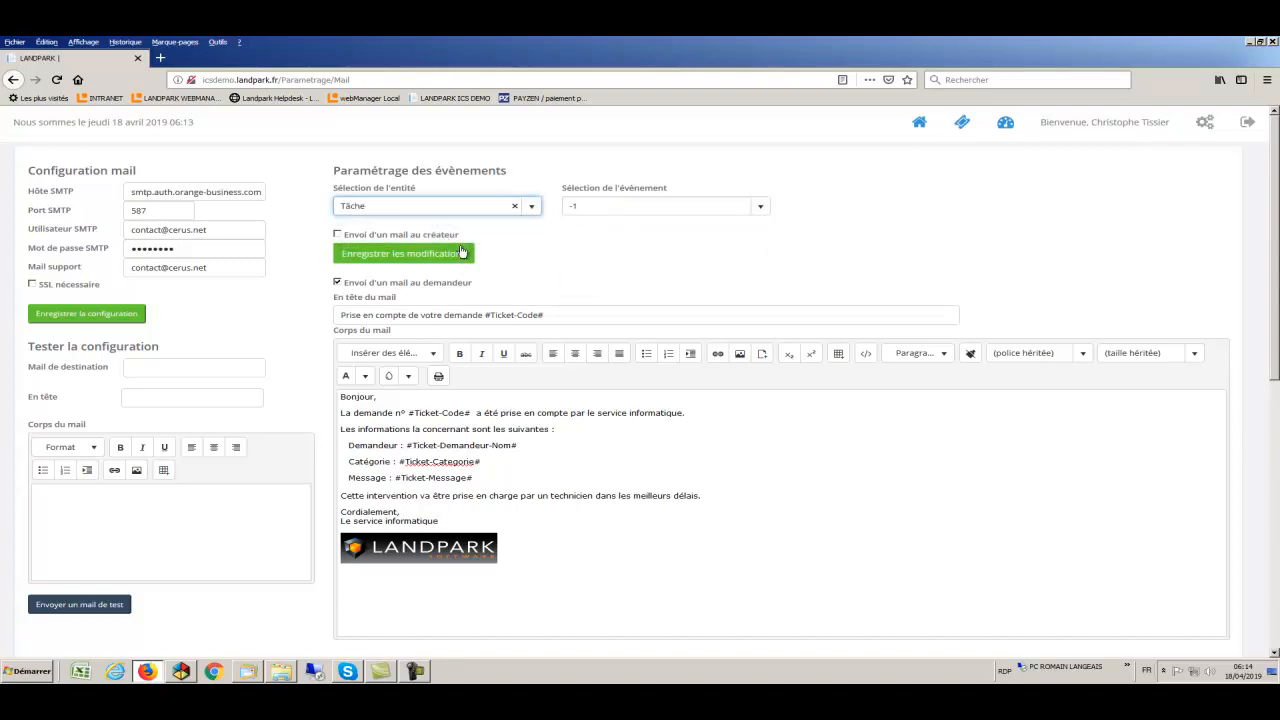
click(761, 208)
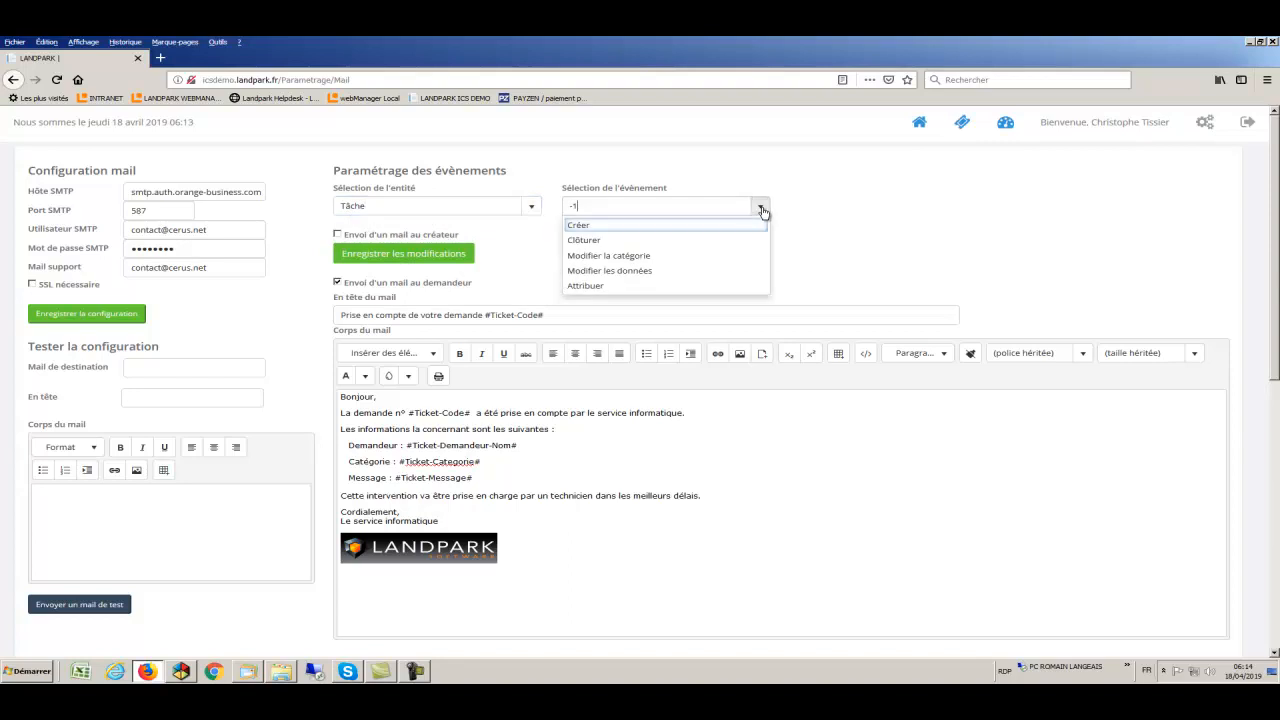
click(599, 241)
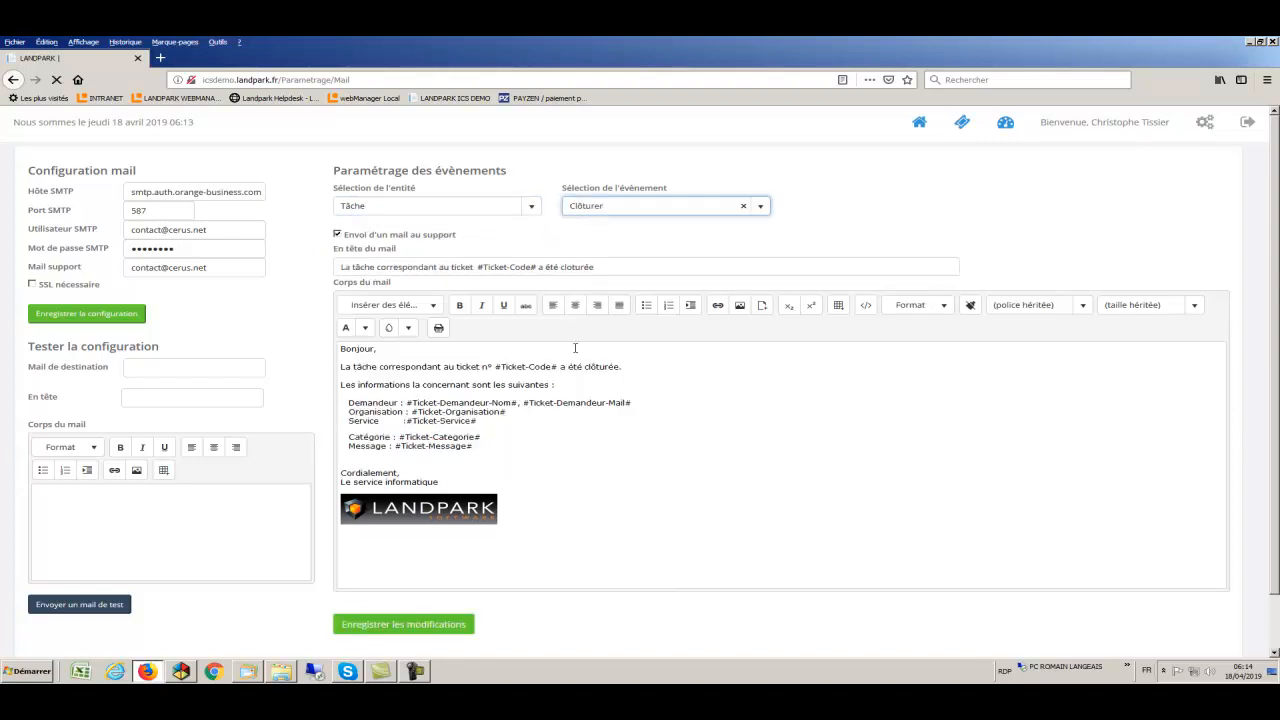
- Review the support mail template sent when a task is closed
drag(556, 440, 337, 354)
drag(482, 240, 372, 240)
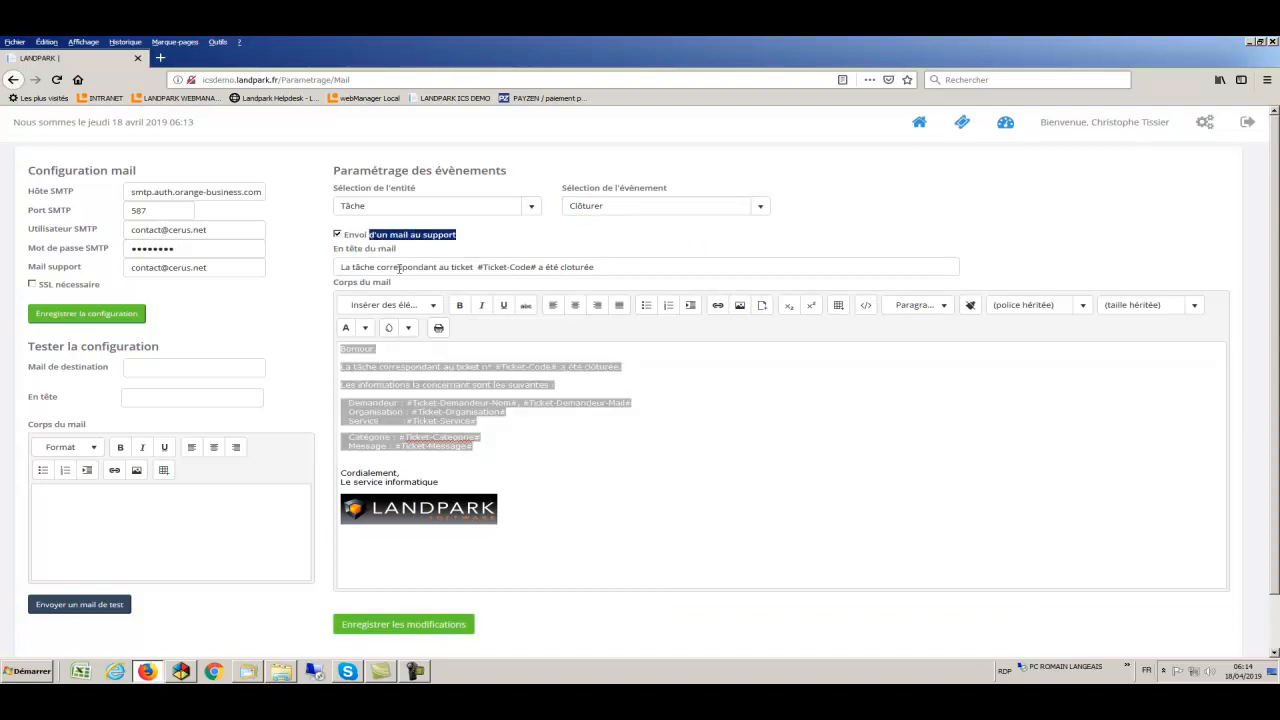
scroll(515, 457, down, 1)
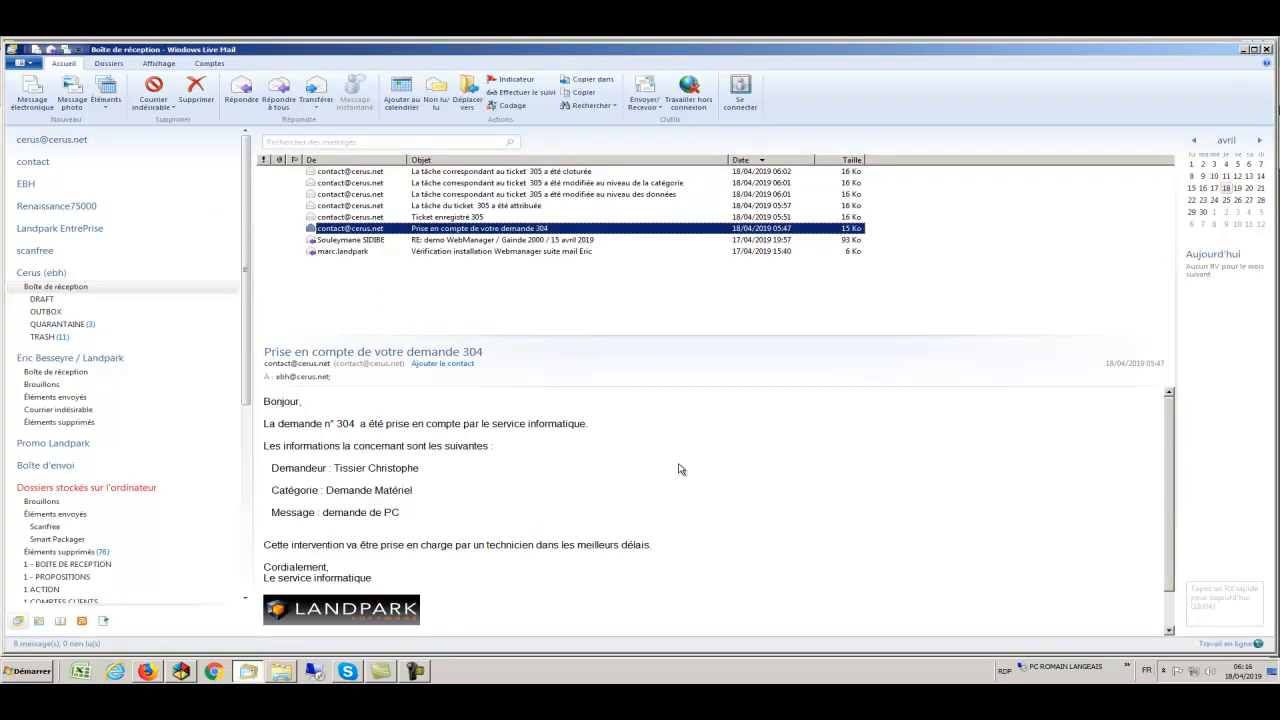
- Preview the five ticket 305 notifications, from Ticket enregistré through task-assigned, modified and closed
click(423, 218)
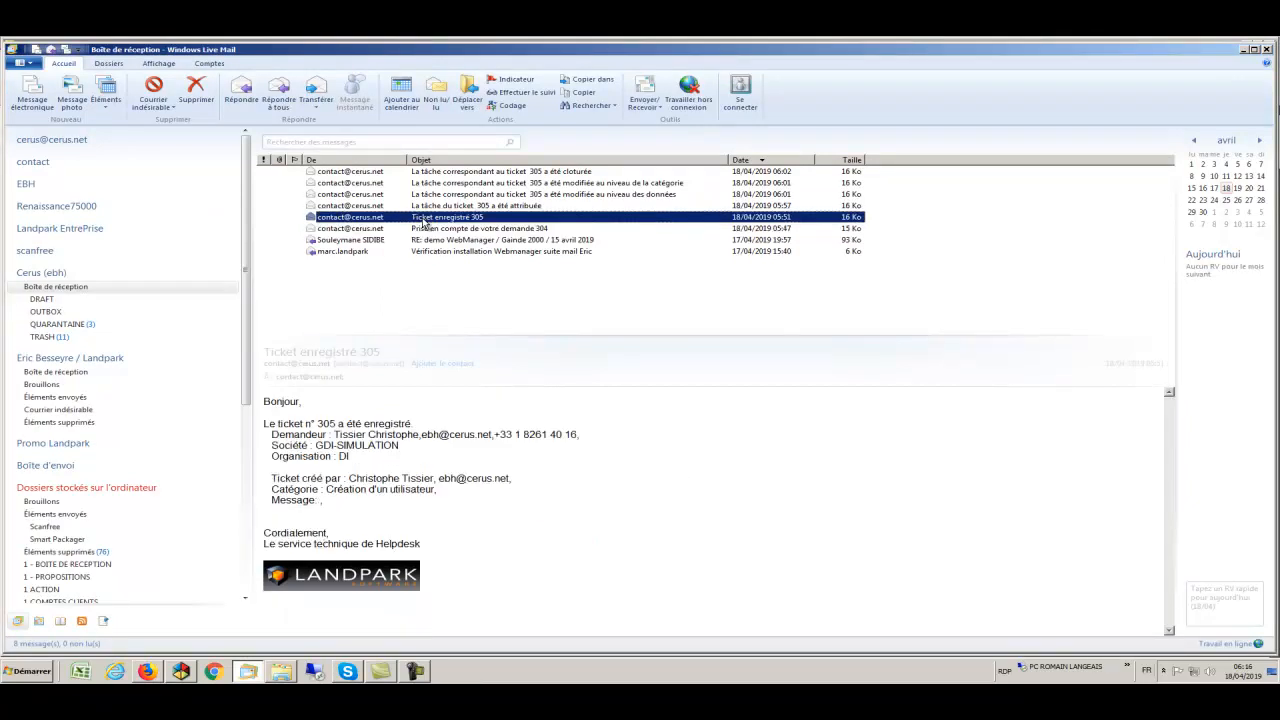
click(425, 206)
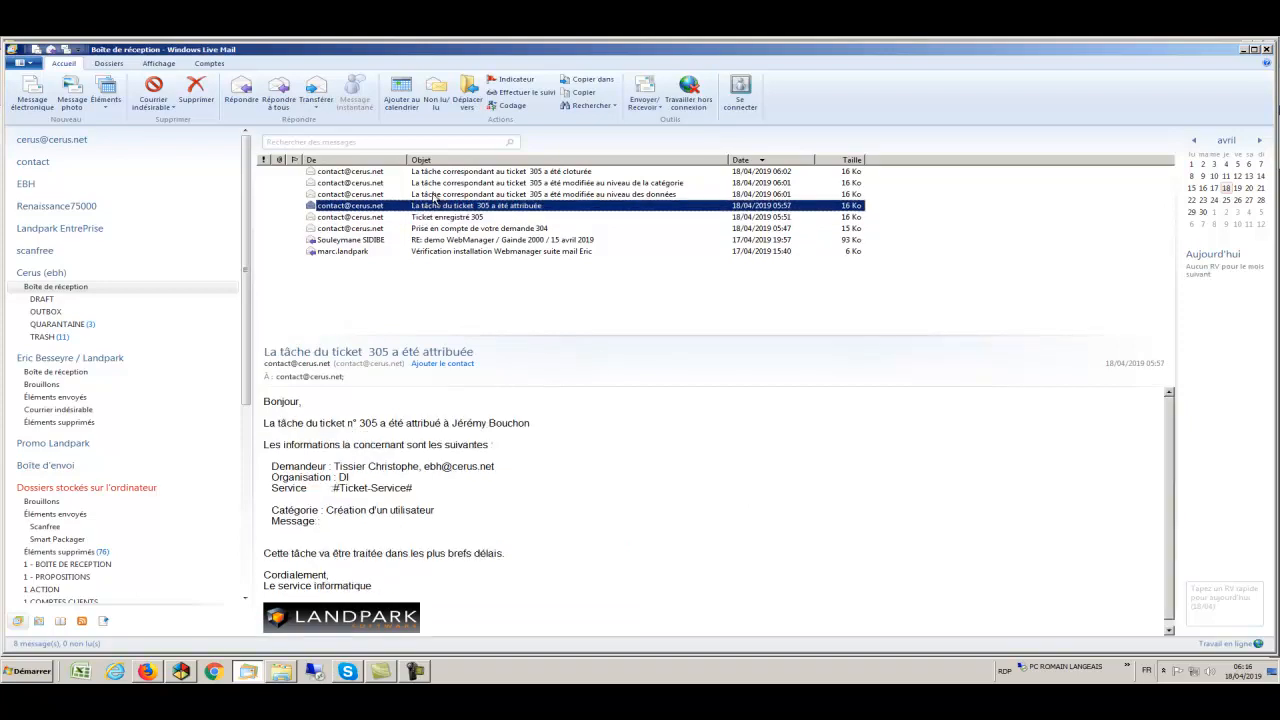
click(435, 195)
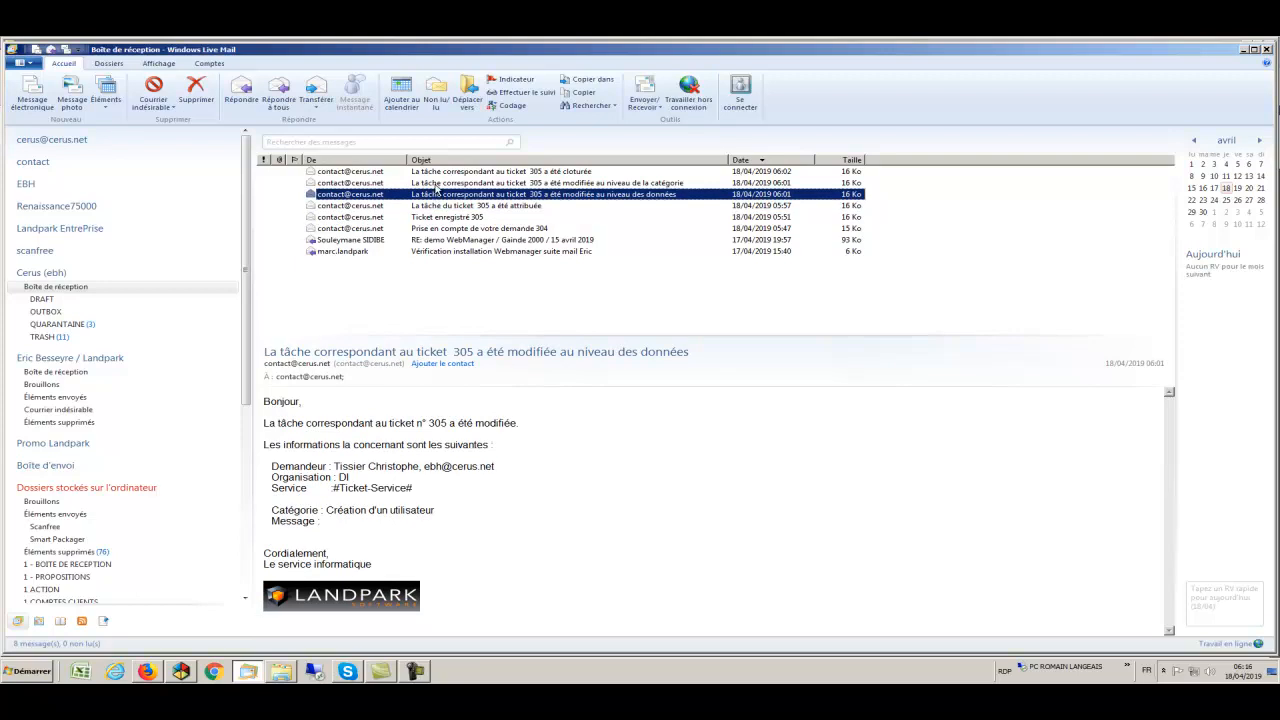
click(437, 184)
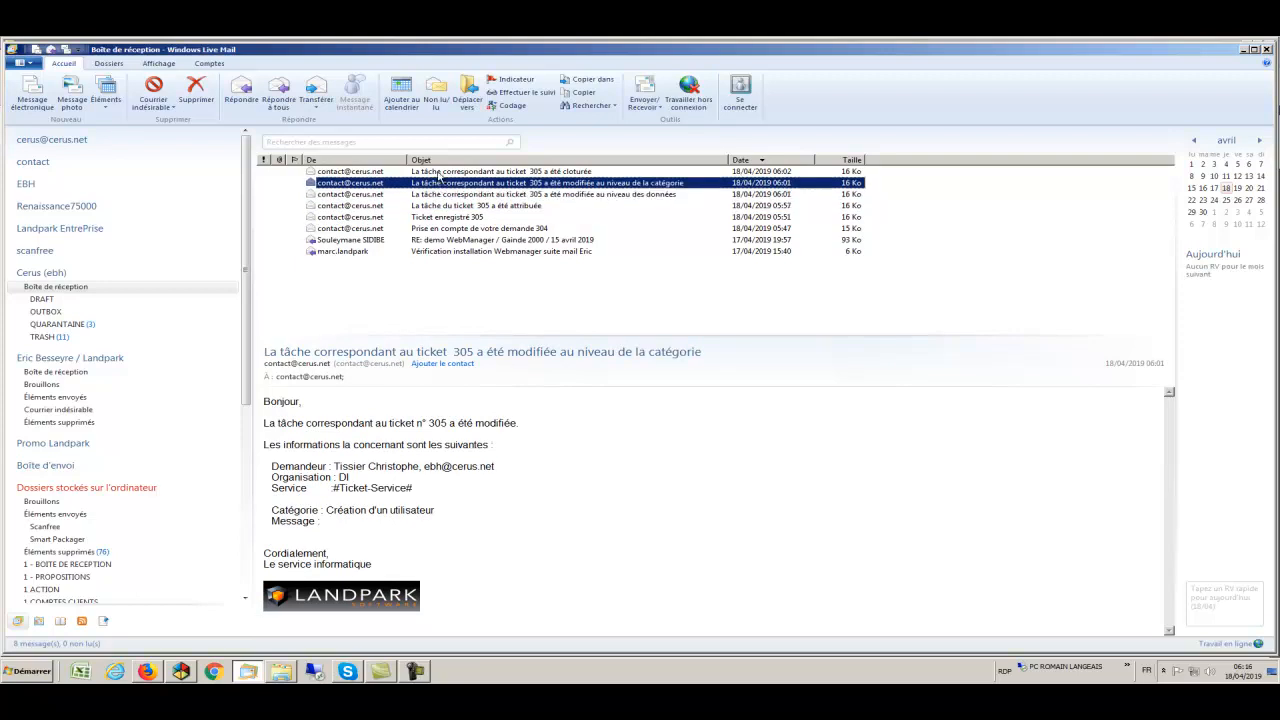
click(437, 174)
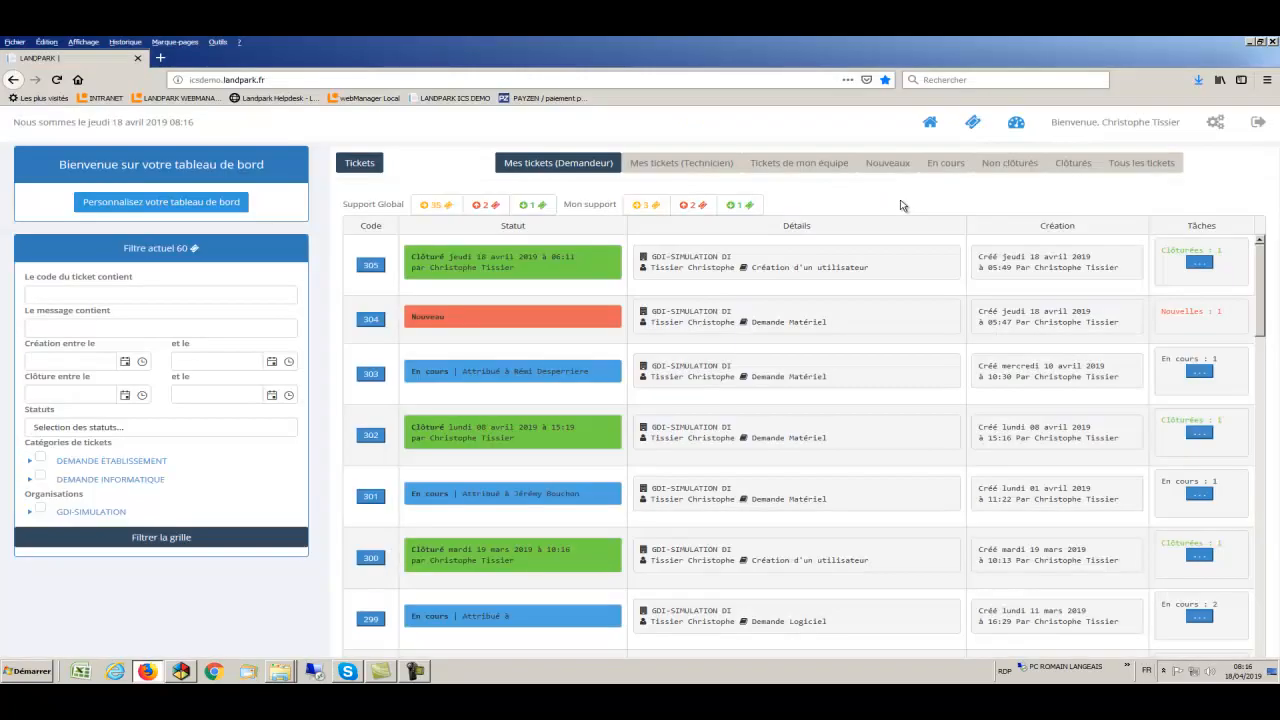
- Open the ticket statistics report with Date de début 26/06/2018 and Date de fin 18/04/2019
click(1016, 124)
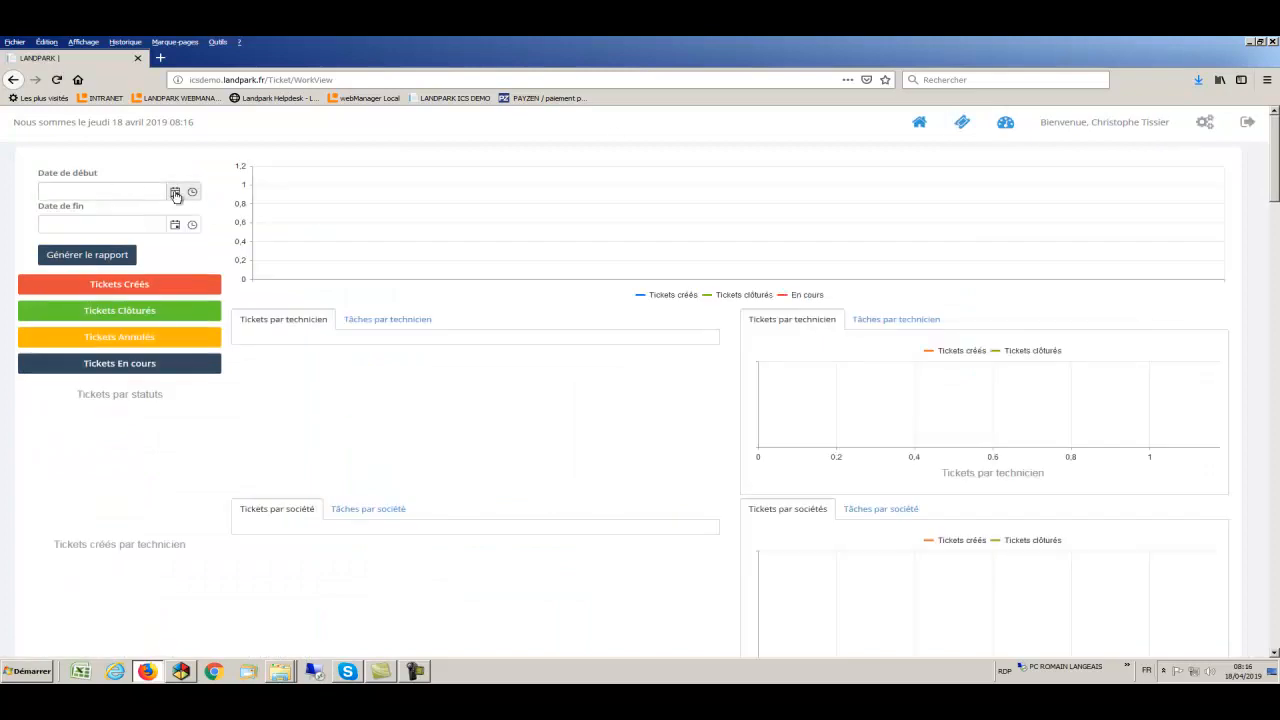
click(175, 192)
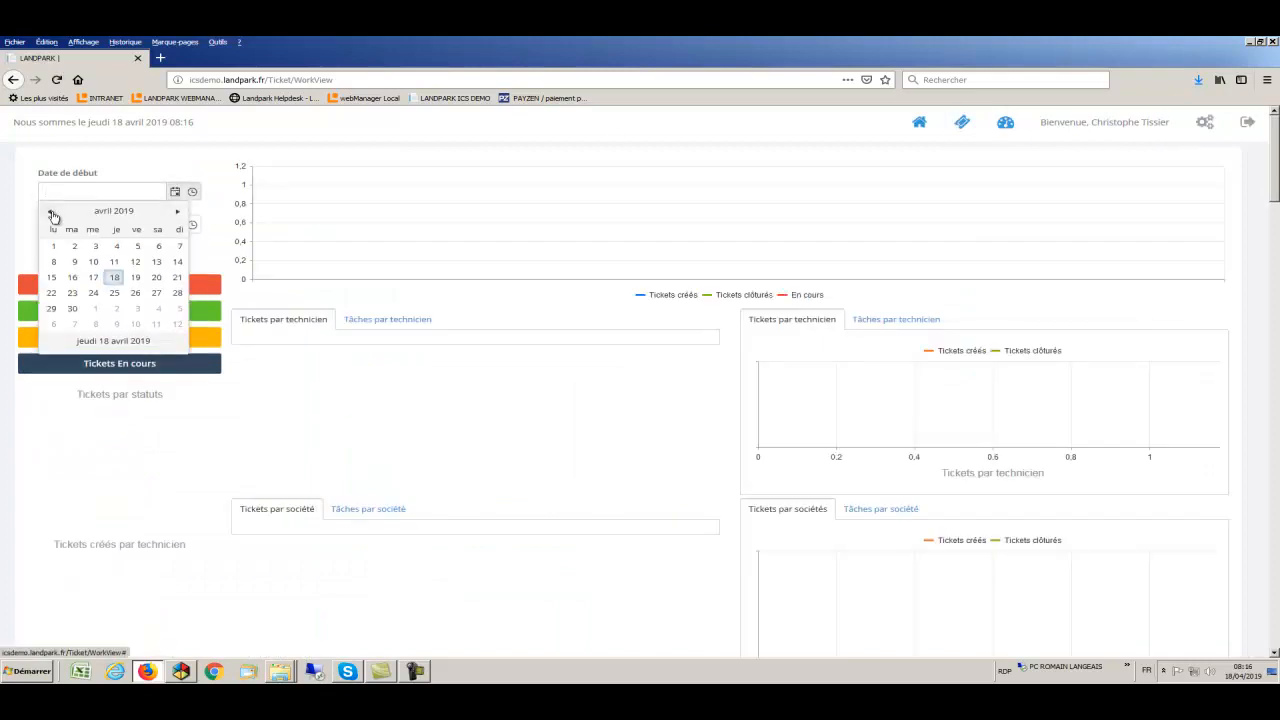
triple_click(50, 212)
triple_click(50, 212)
triple_click(50, 212)
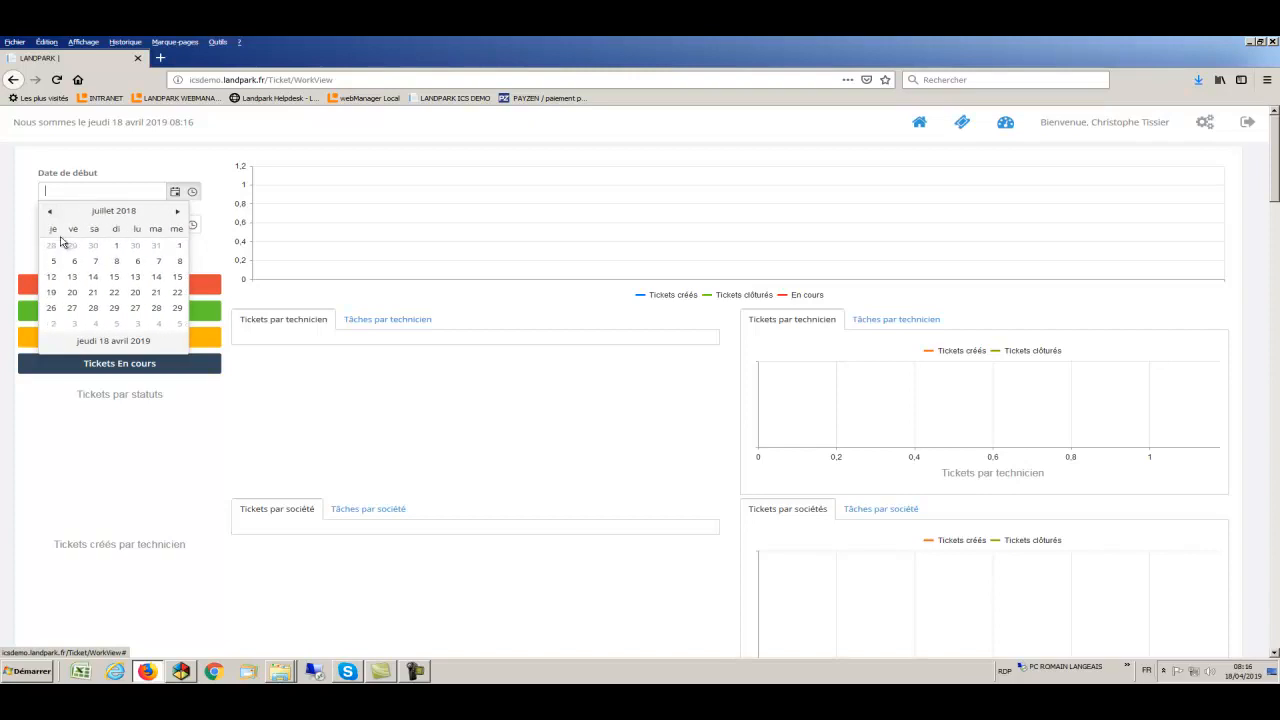
click(72, 247)
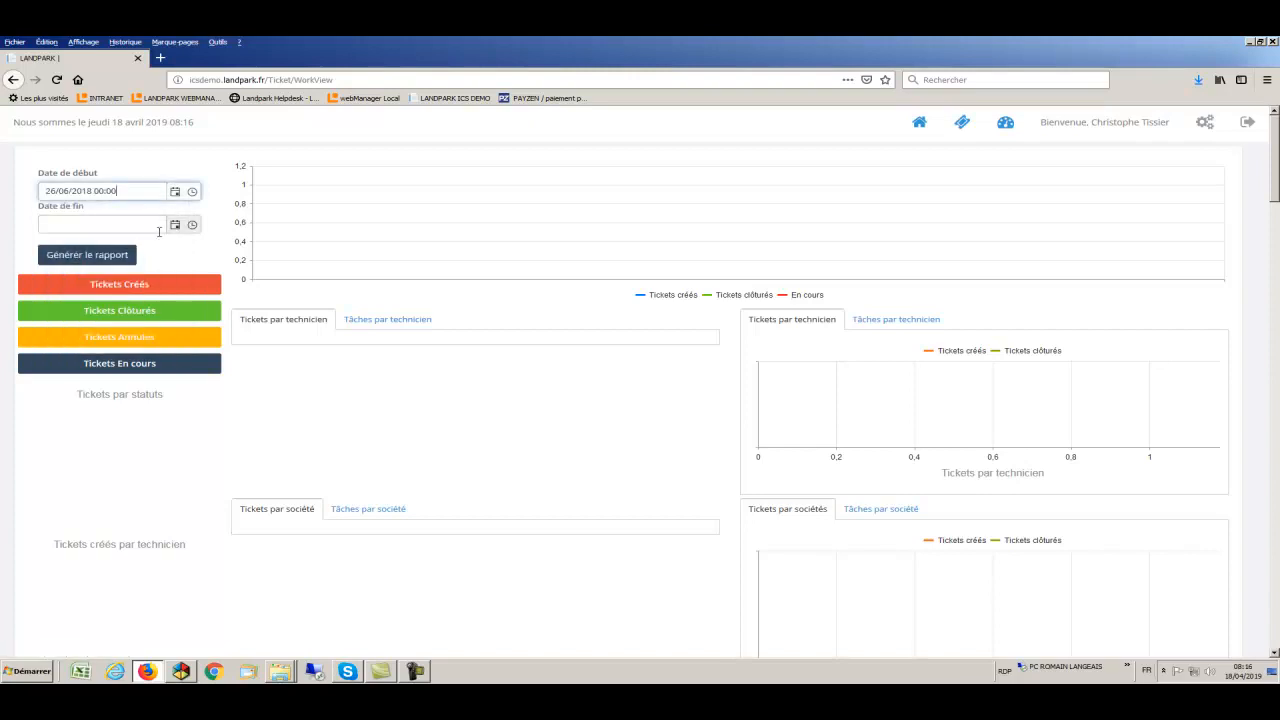
click(175, 226)
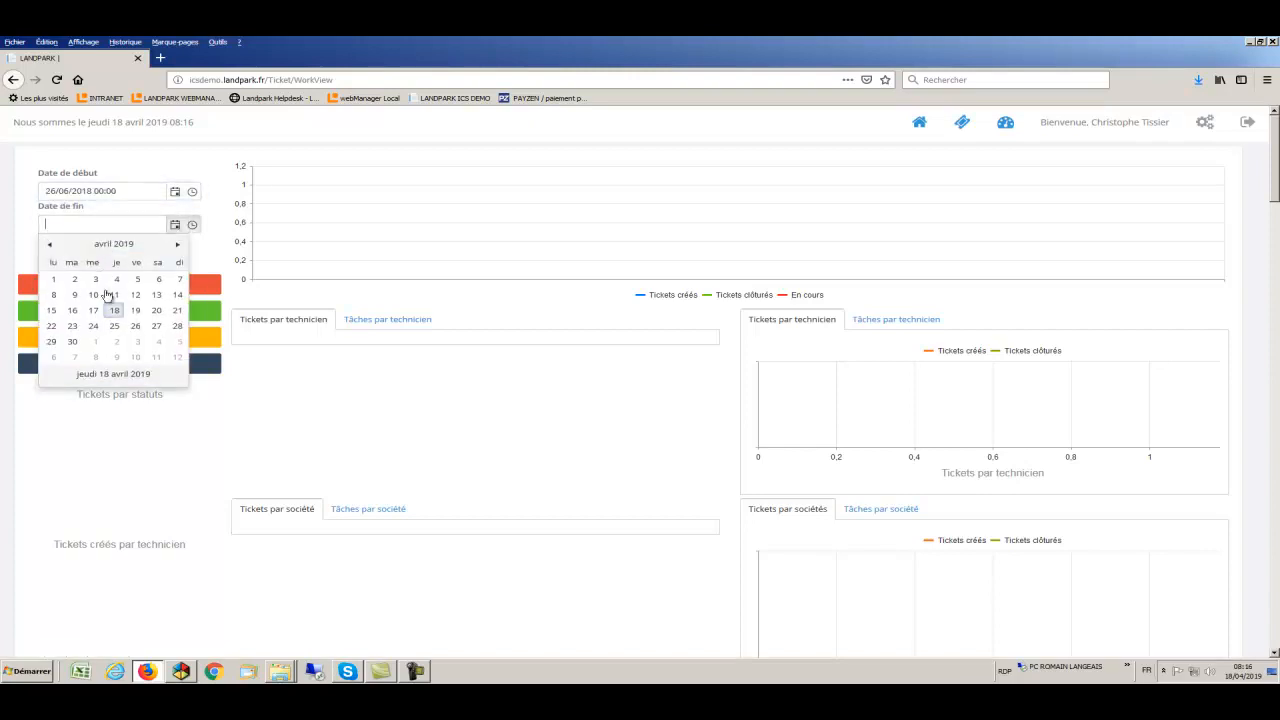
click(115, 312)
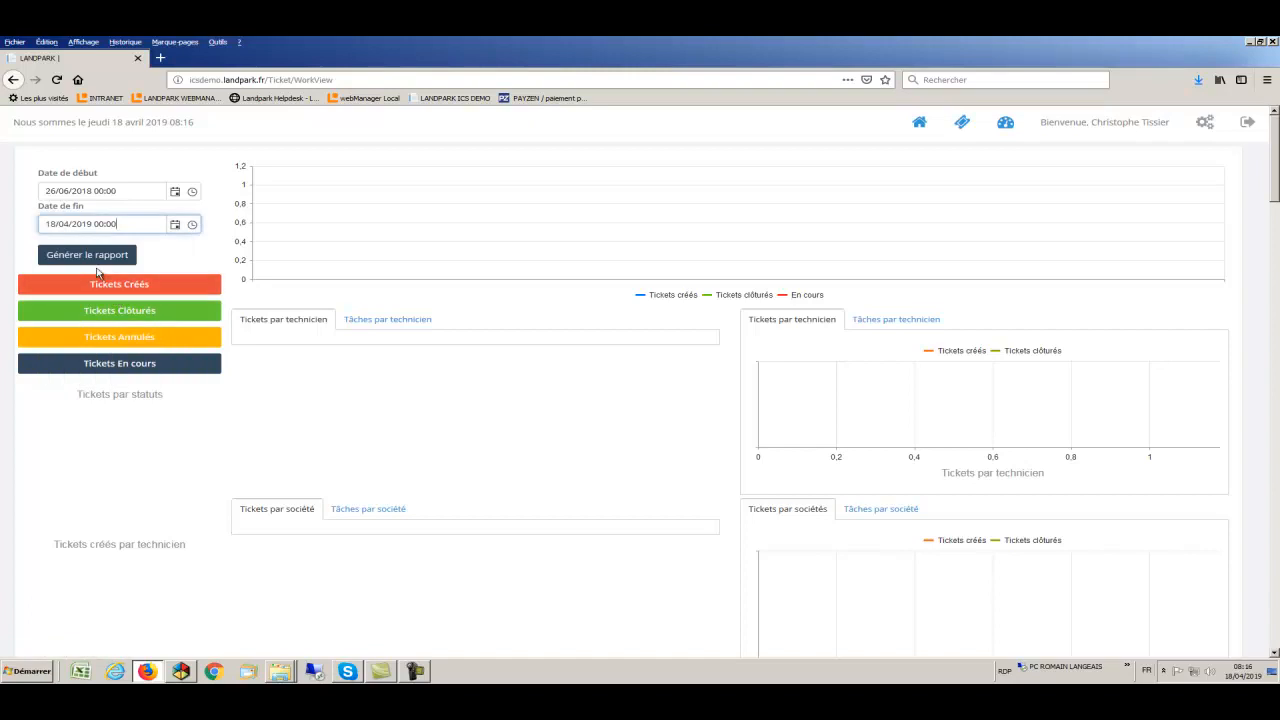
- Generate the period's ticket report (30 created, 16 closed, 1 cancelled, 13 open) and view tickets per technician
click(93, 258)
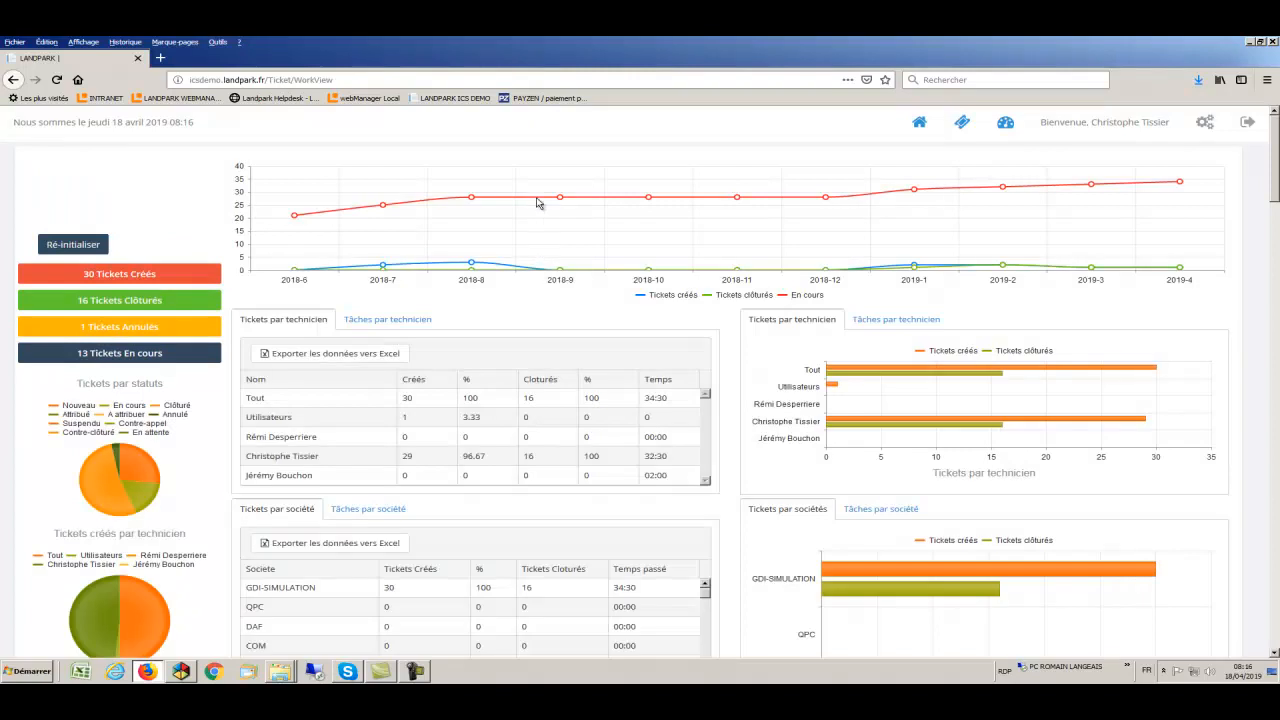
mouse_move(537, 203)
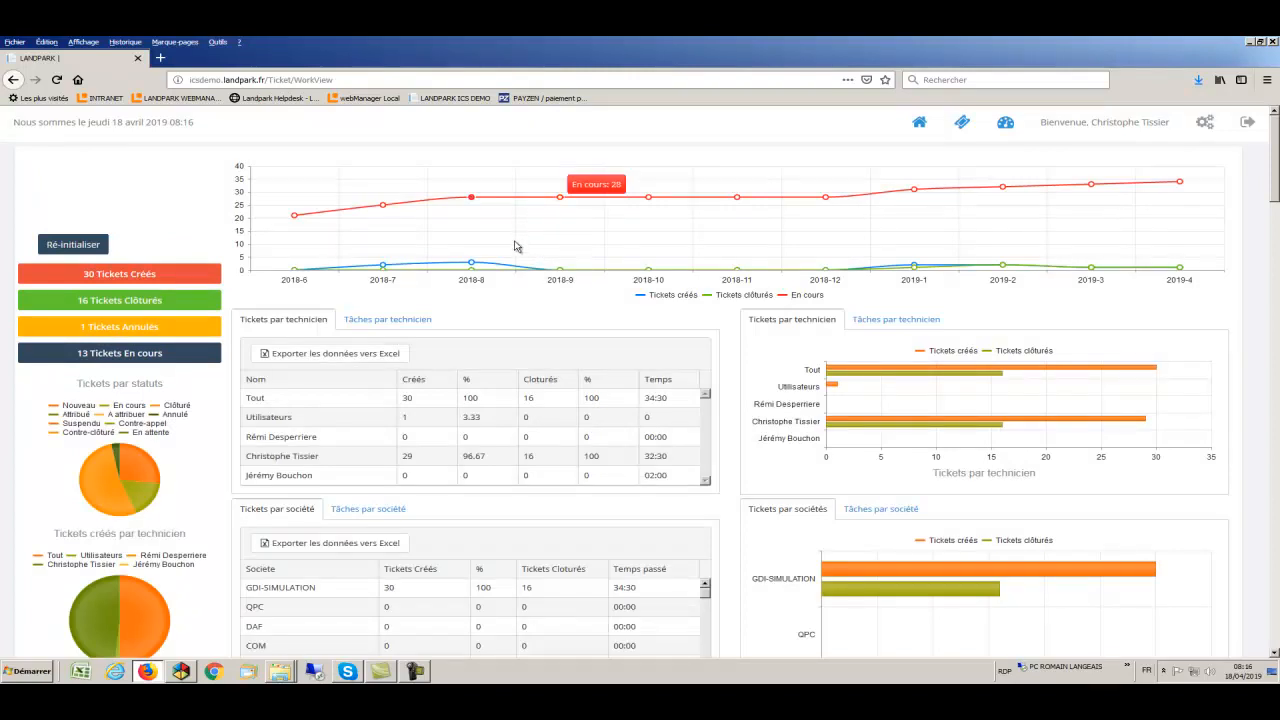
mouse_move(498, 270)
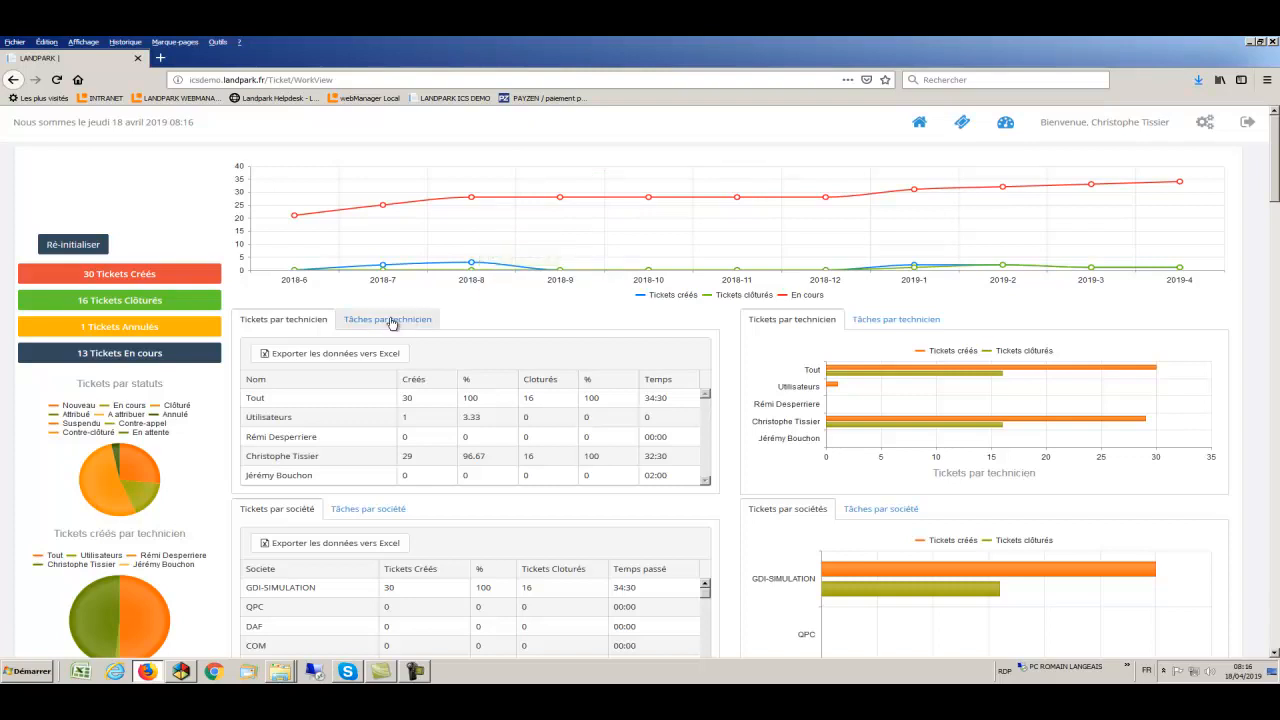
click(305, 324)
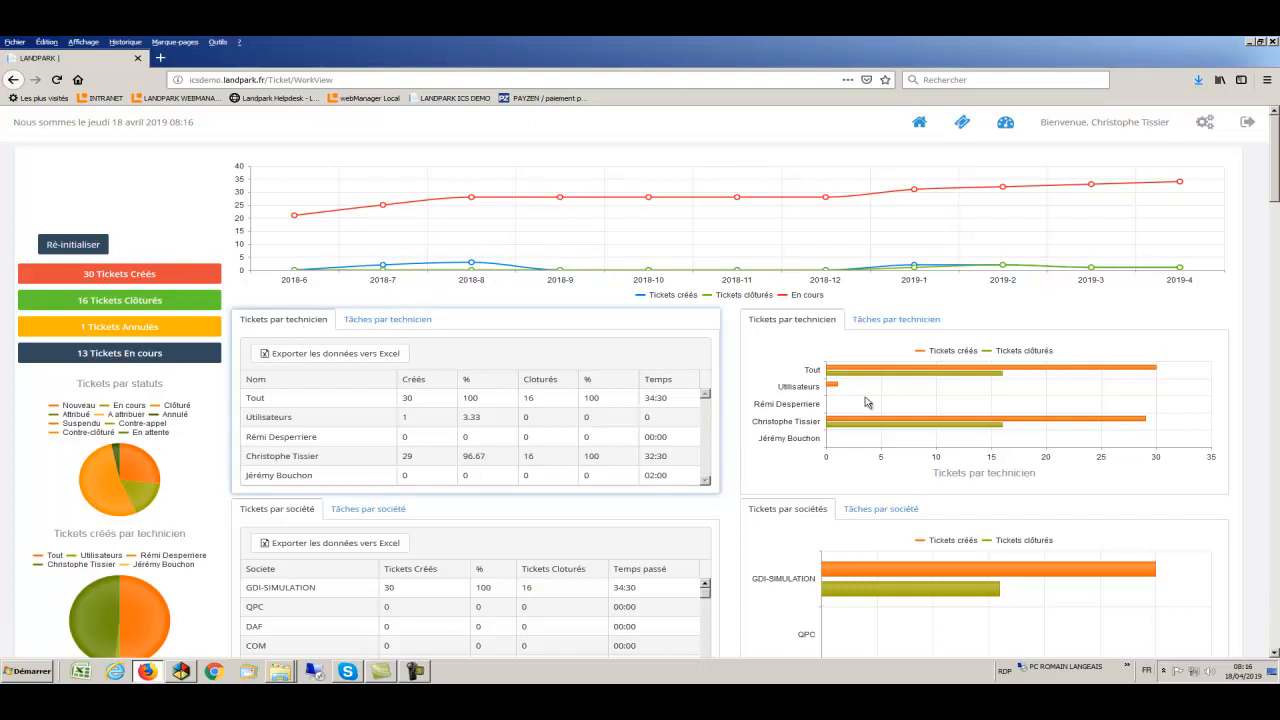
mouse_move(878, 379)
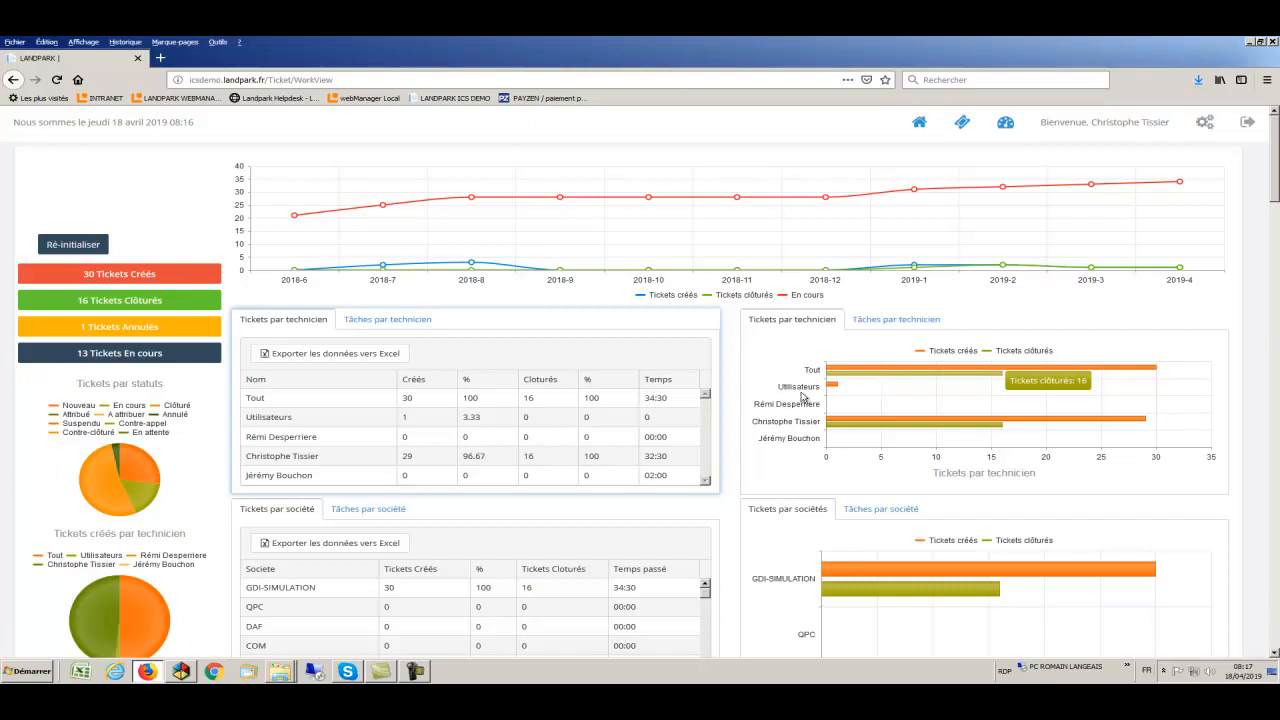
- Export the tickets-per-technician table to Excel, then switch both technician panels to tasks
click(316, 355)
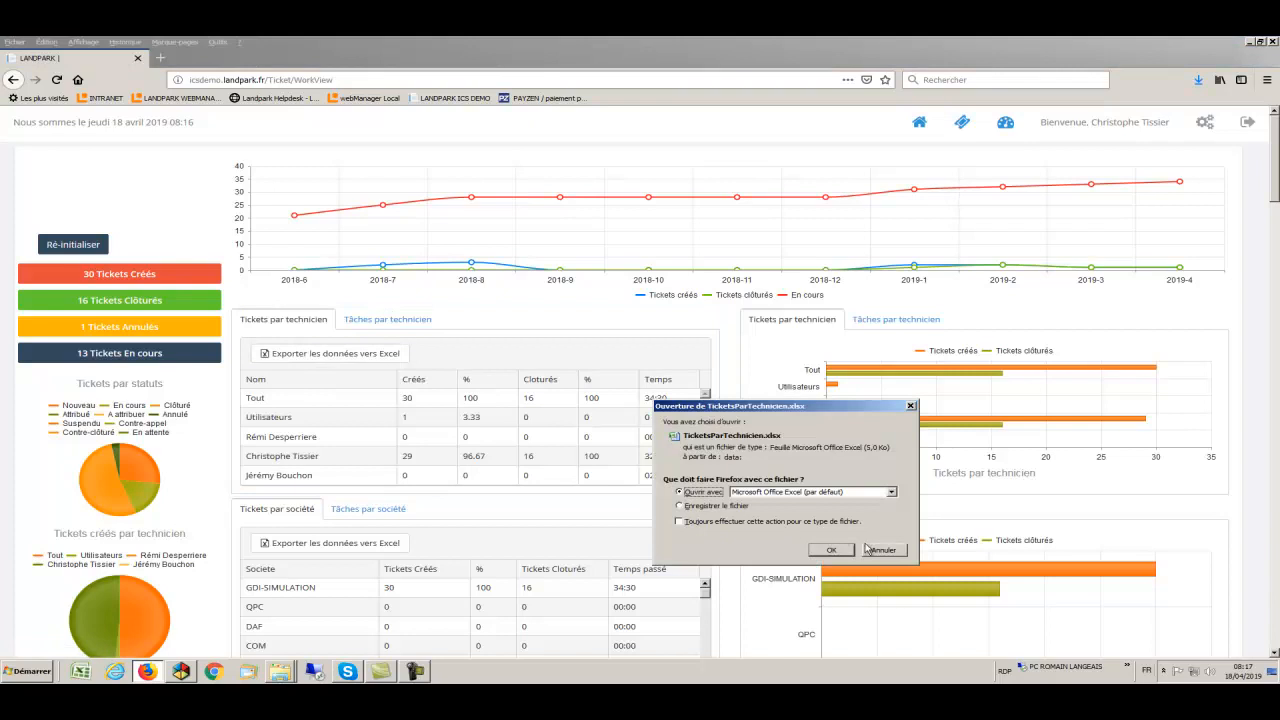
click(831, 550)
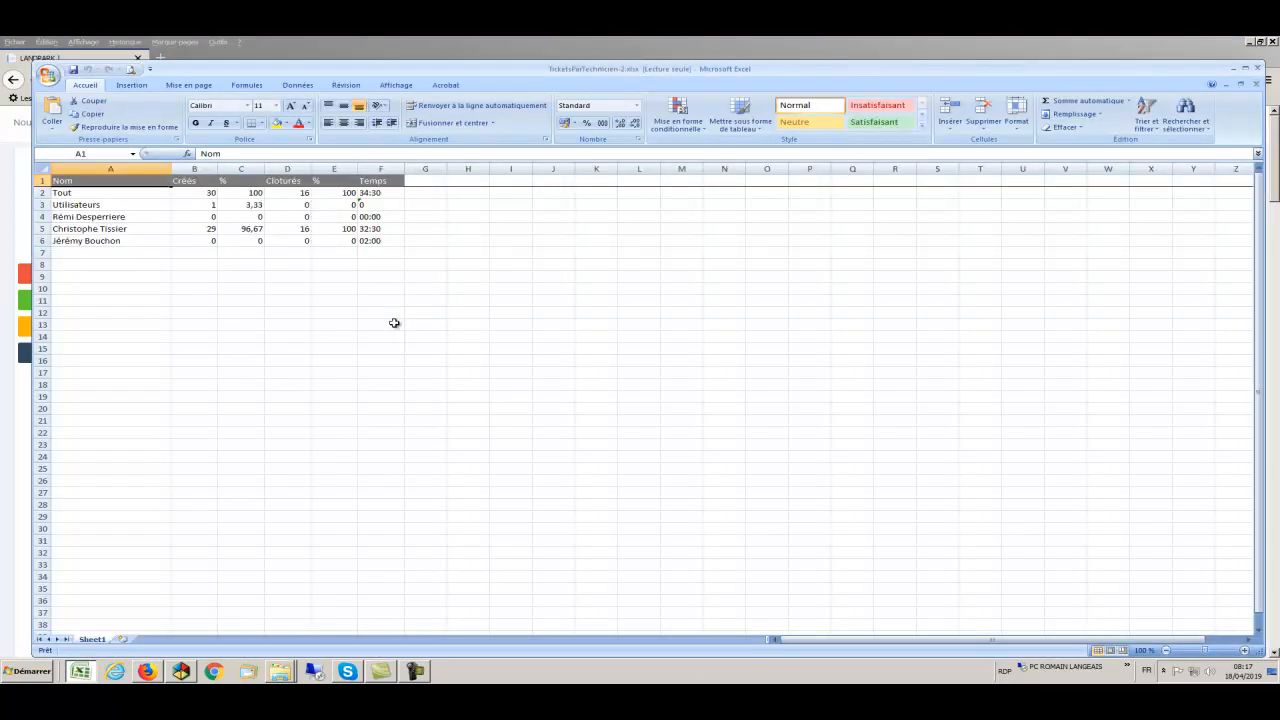
click(394, 323)
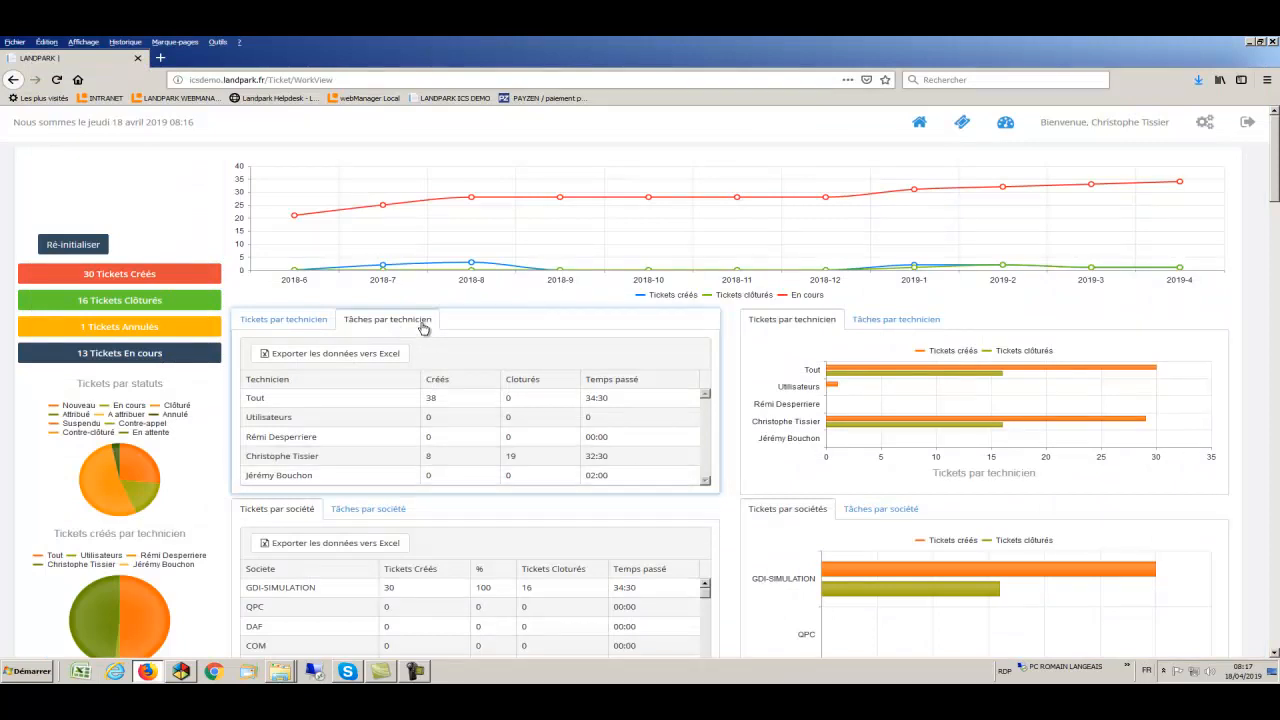
click(858, 326)
mouse_move(900, 421)
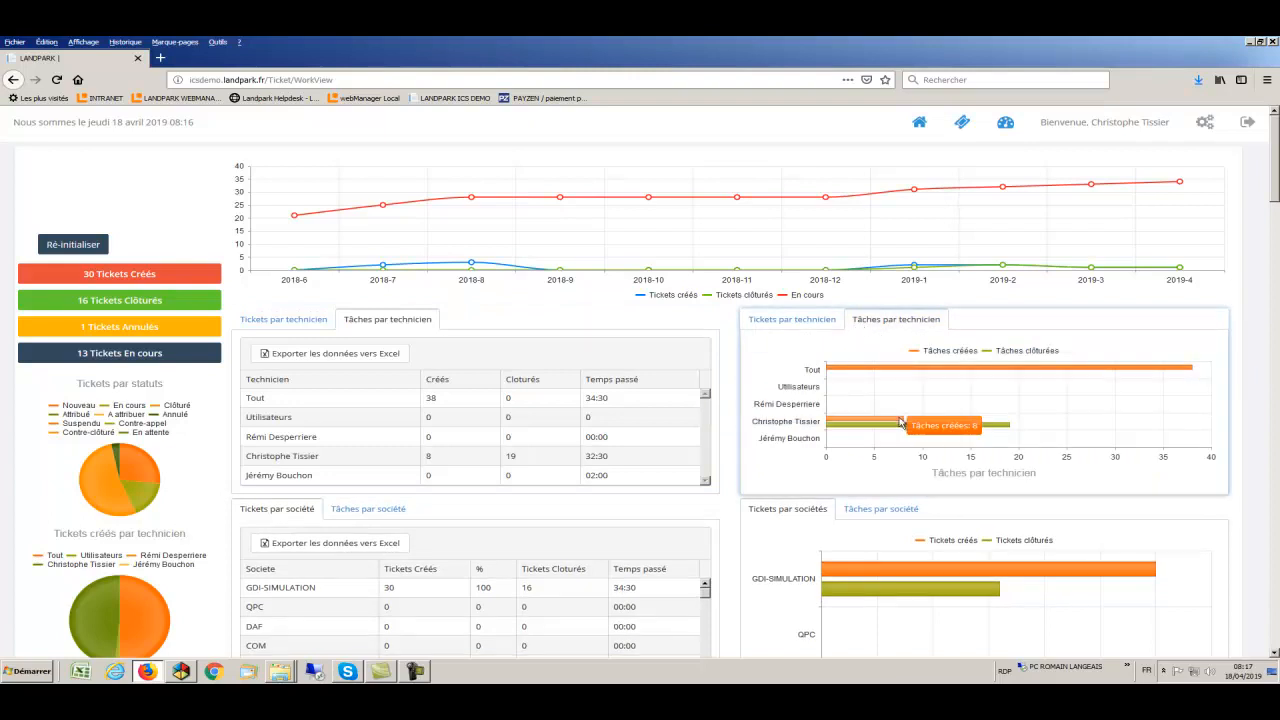
- Export the tasks-per-technician table to Excel and close the spreadsheet
click(386, 358)
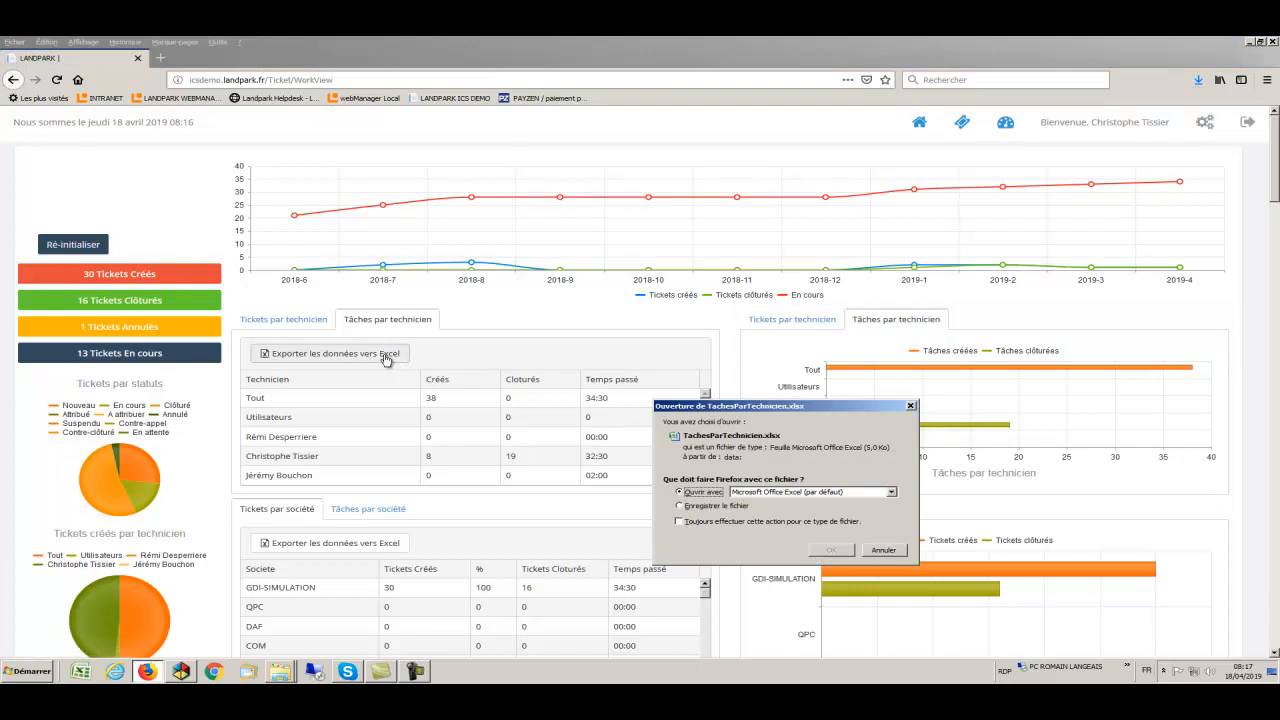
click(824, 550)
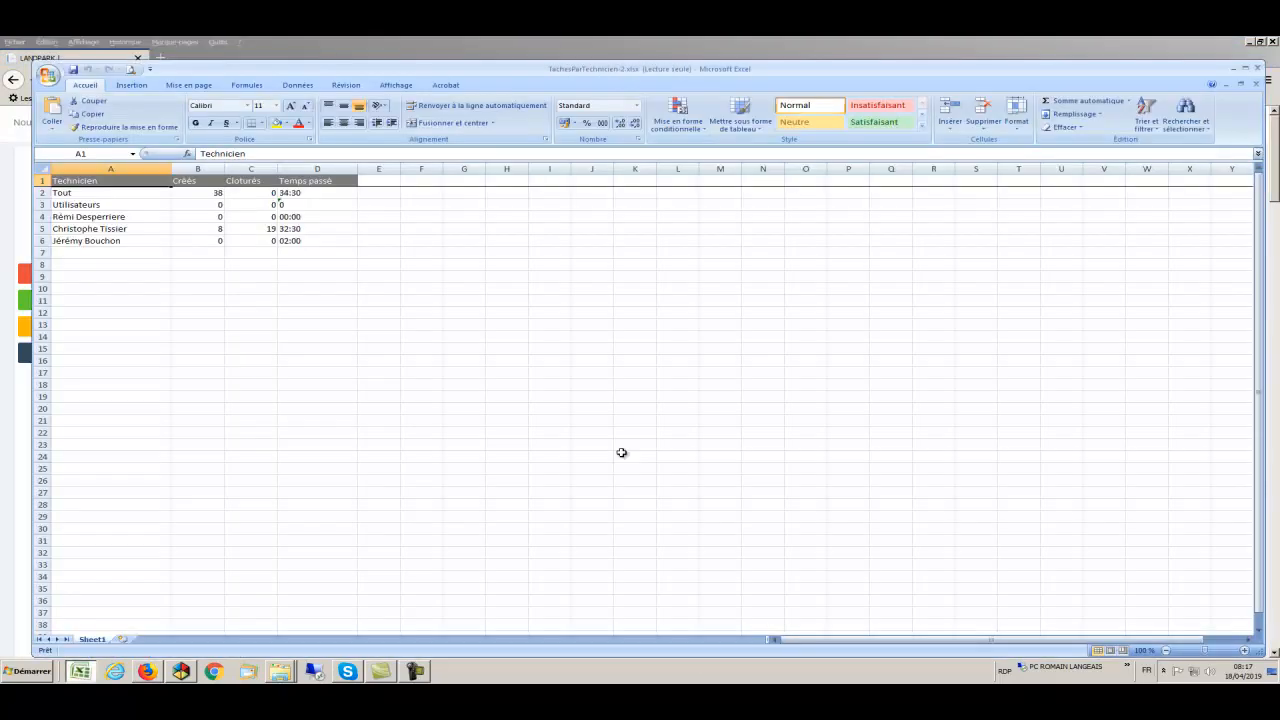
key(alt+F4)
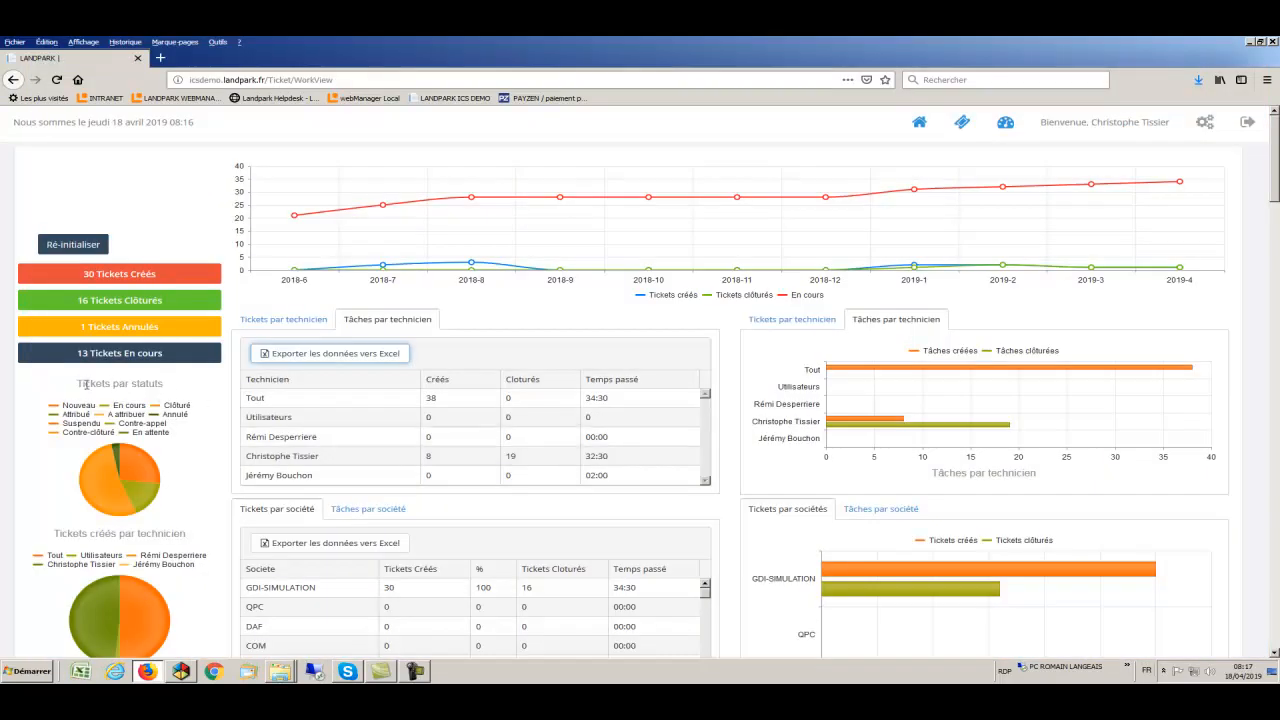
mouse_move(100, 468)
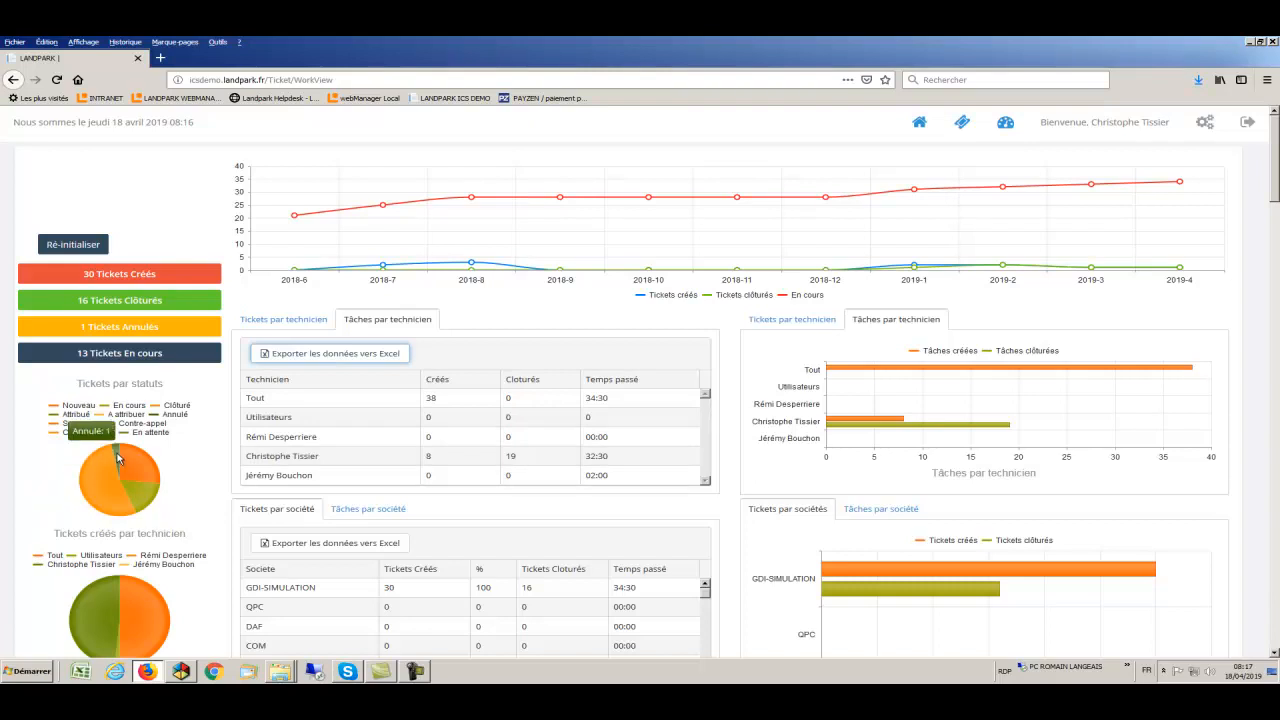
mouse_move(141, 491)
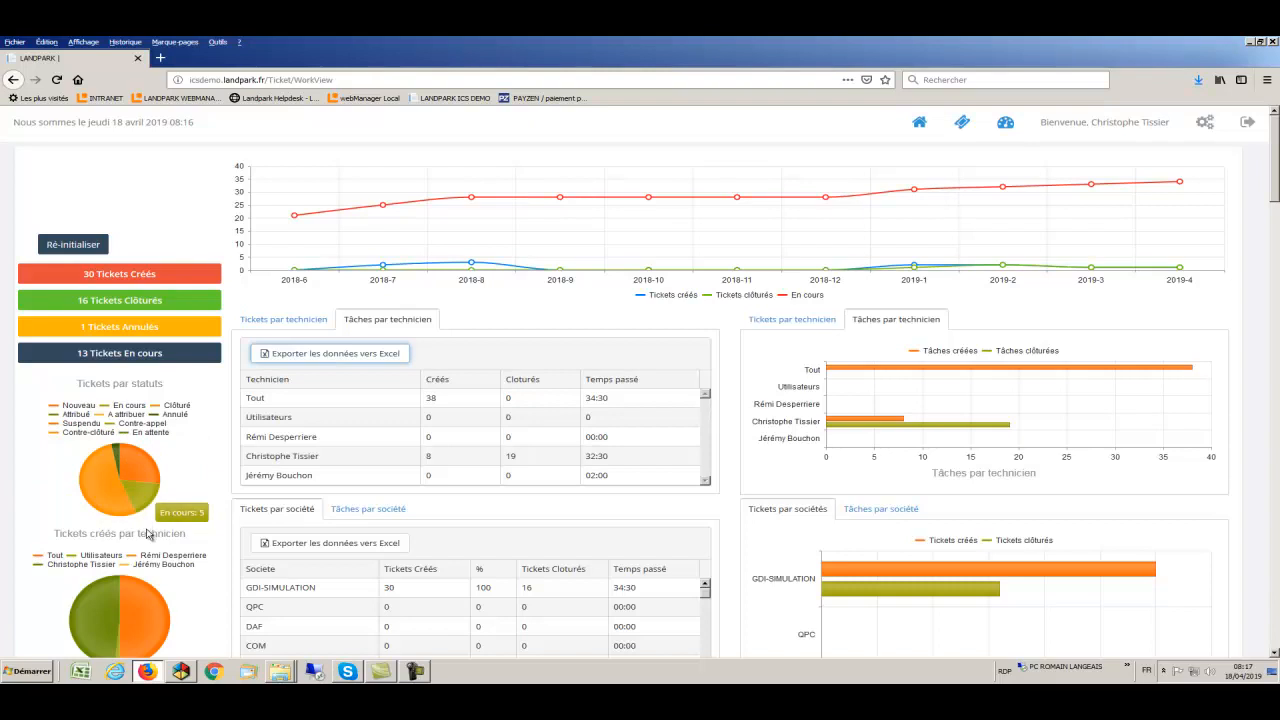
scroll(148, 545, down, 2)
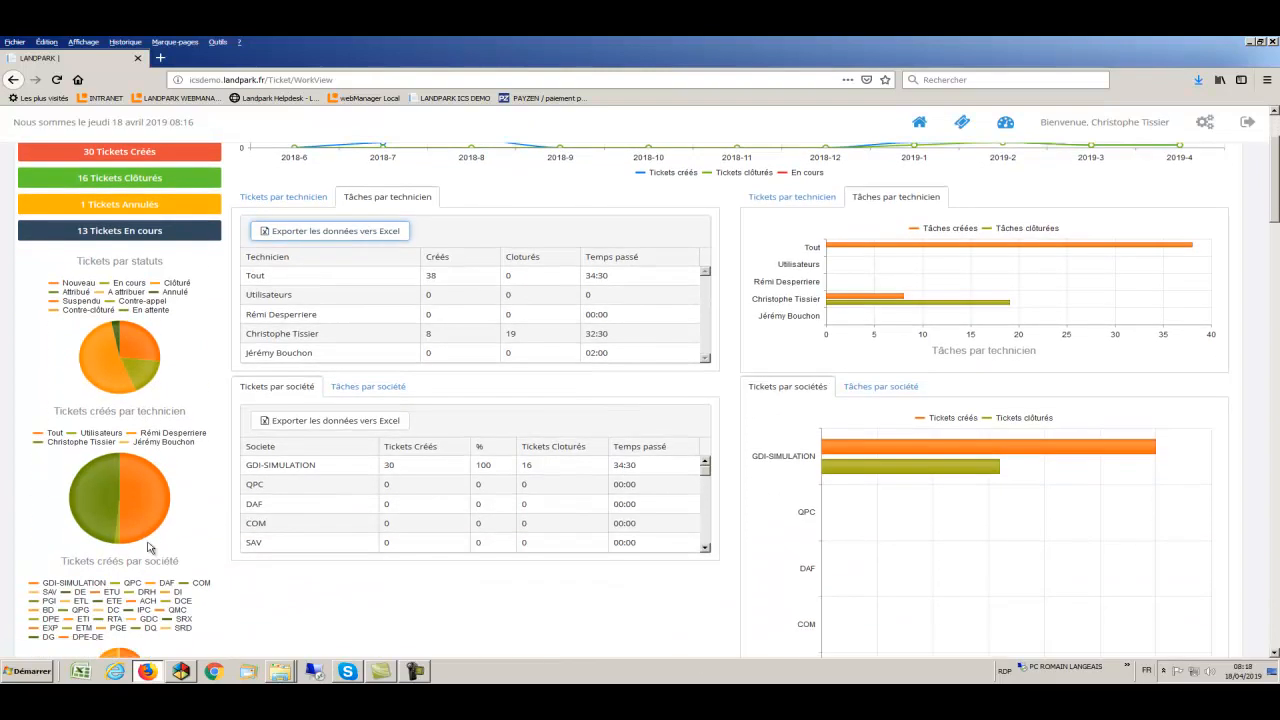
mouse_move(142, 523)
mouse_move(106, 512)
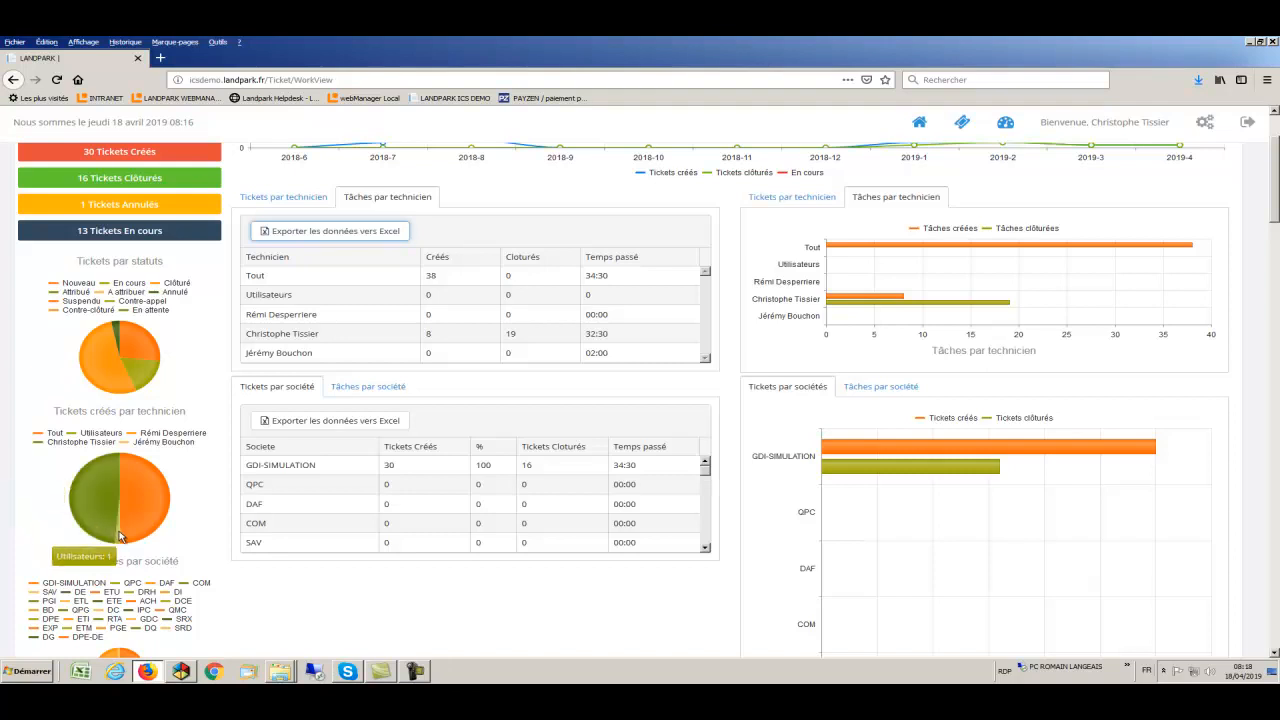
scroll(119, 537, down, 1)
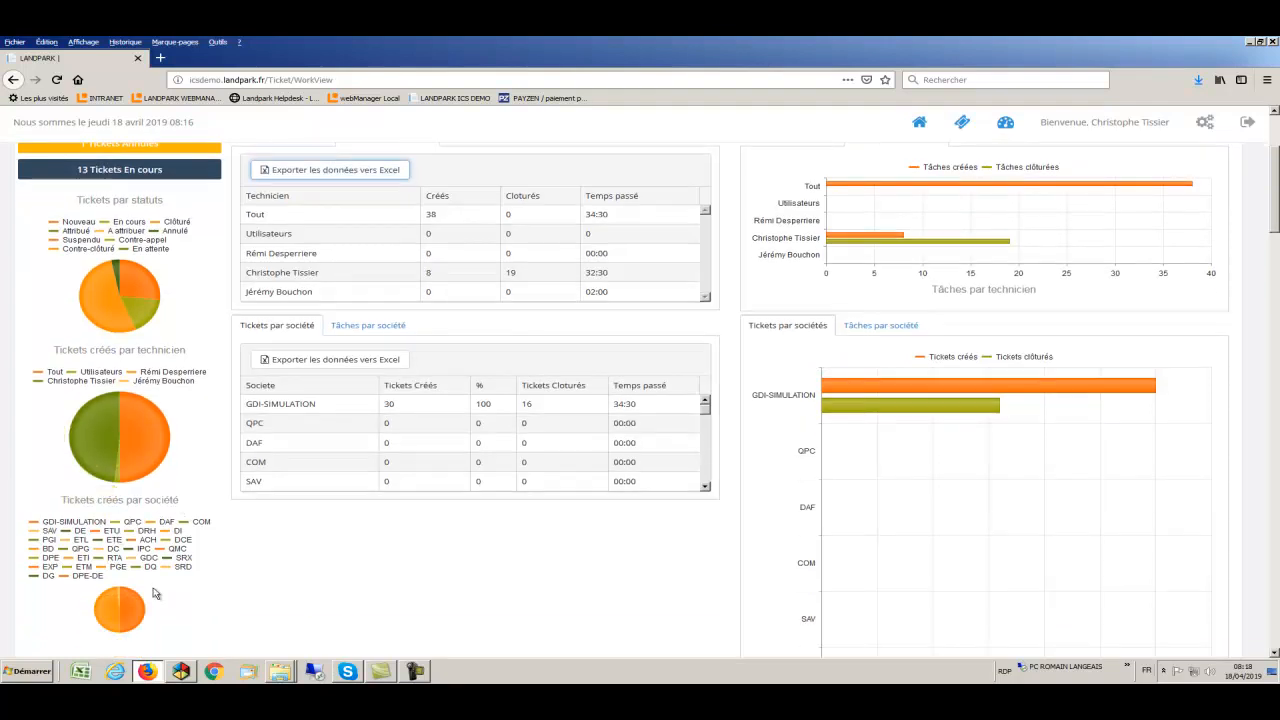
mouse_move(139, 607)
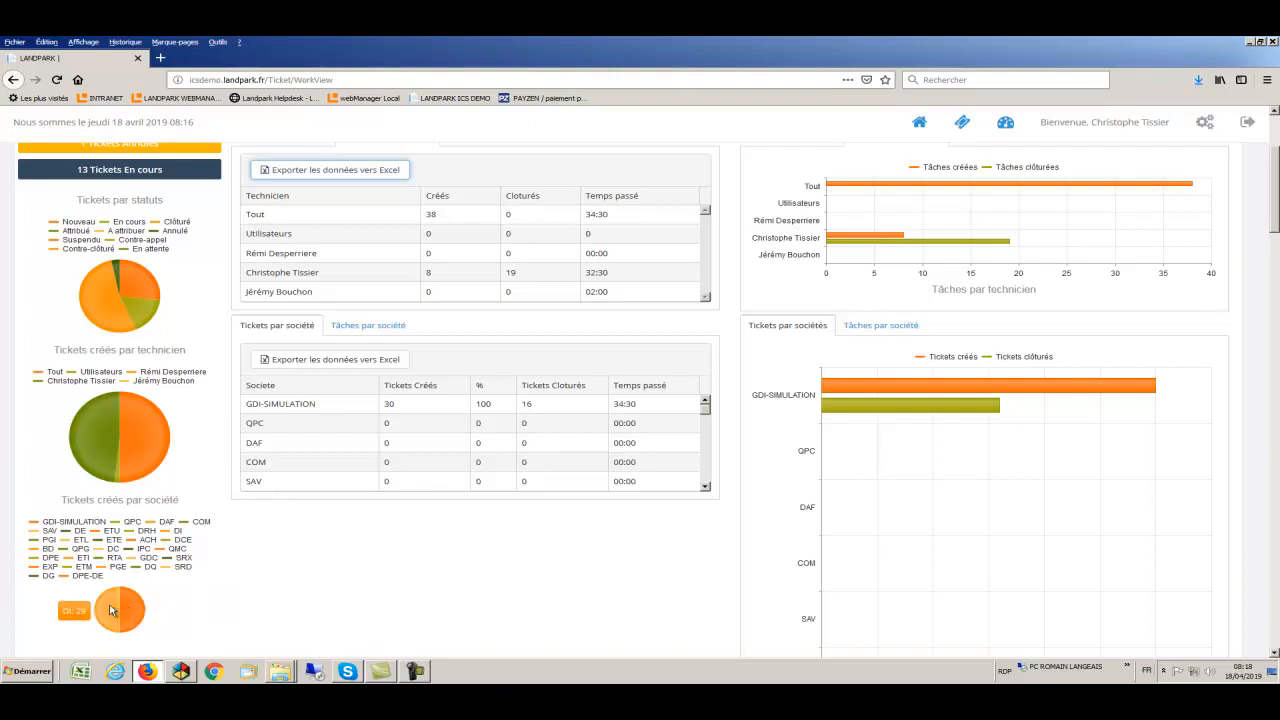
scroll(110, 610, up, 3)
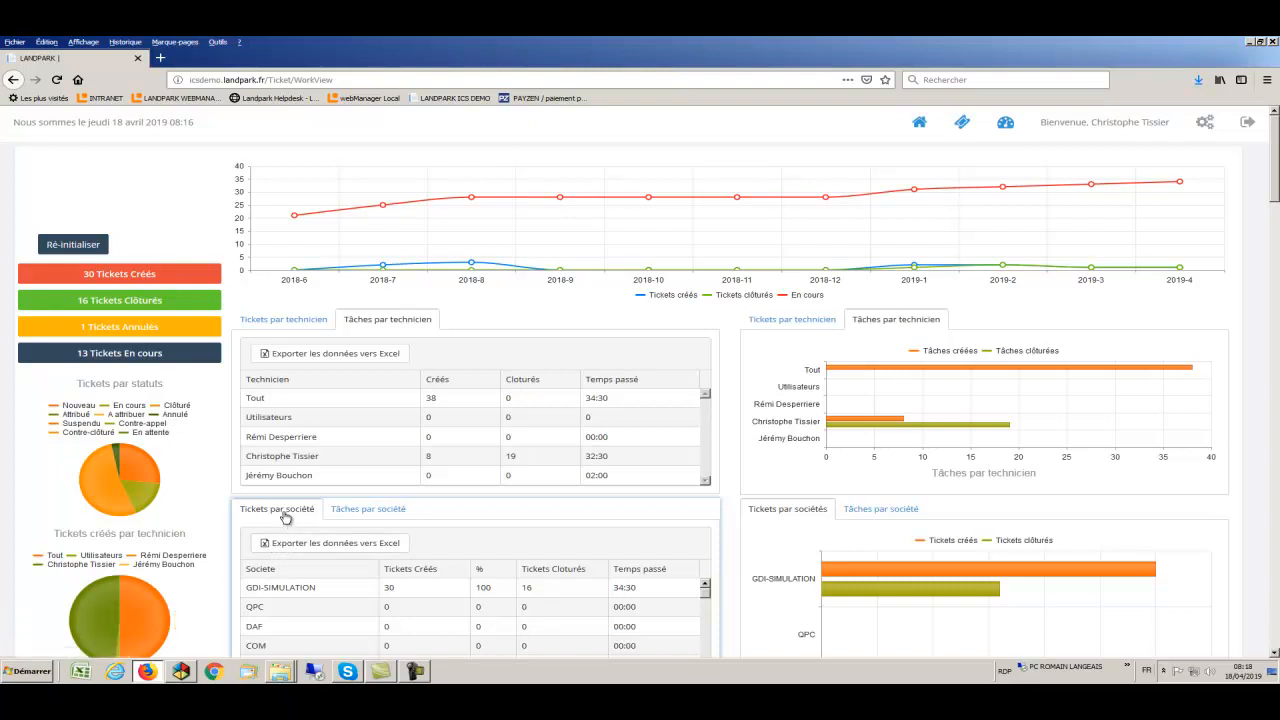
mouse_move(831, 574)
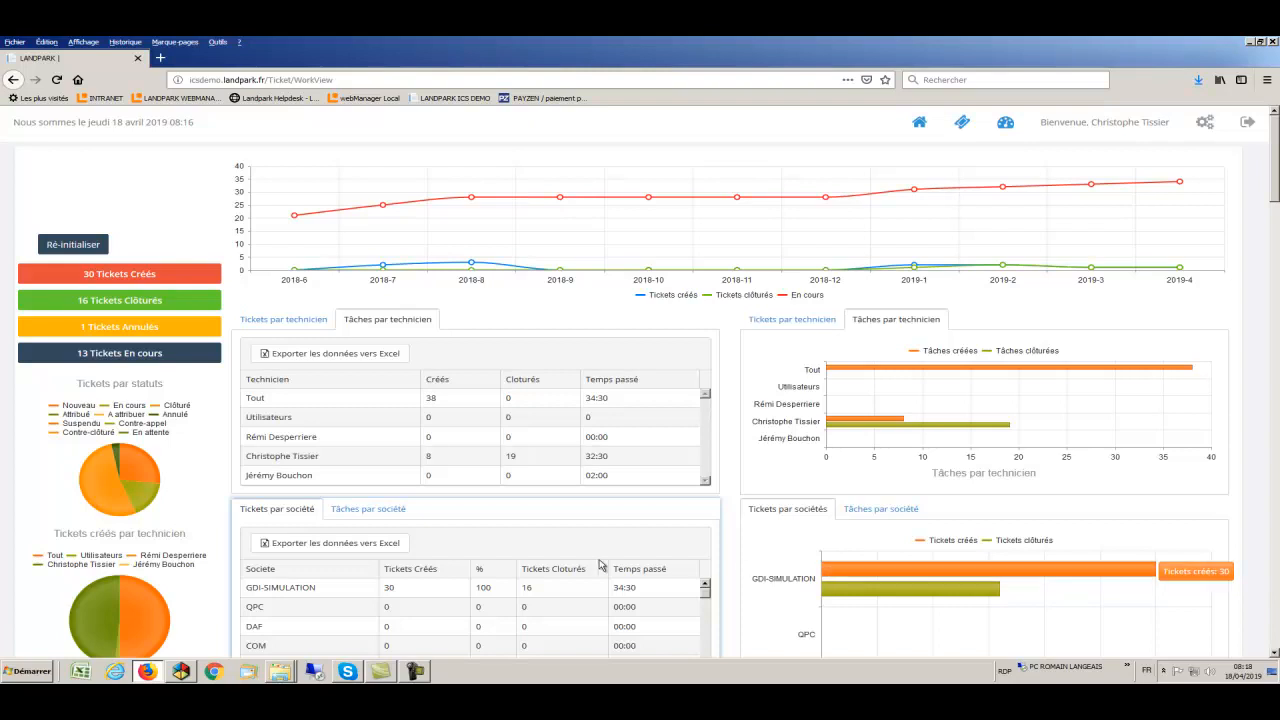
- Export the per-company ticket and task tables to Excel
click(370, 546)
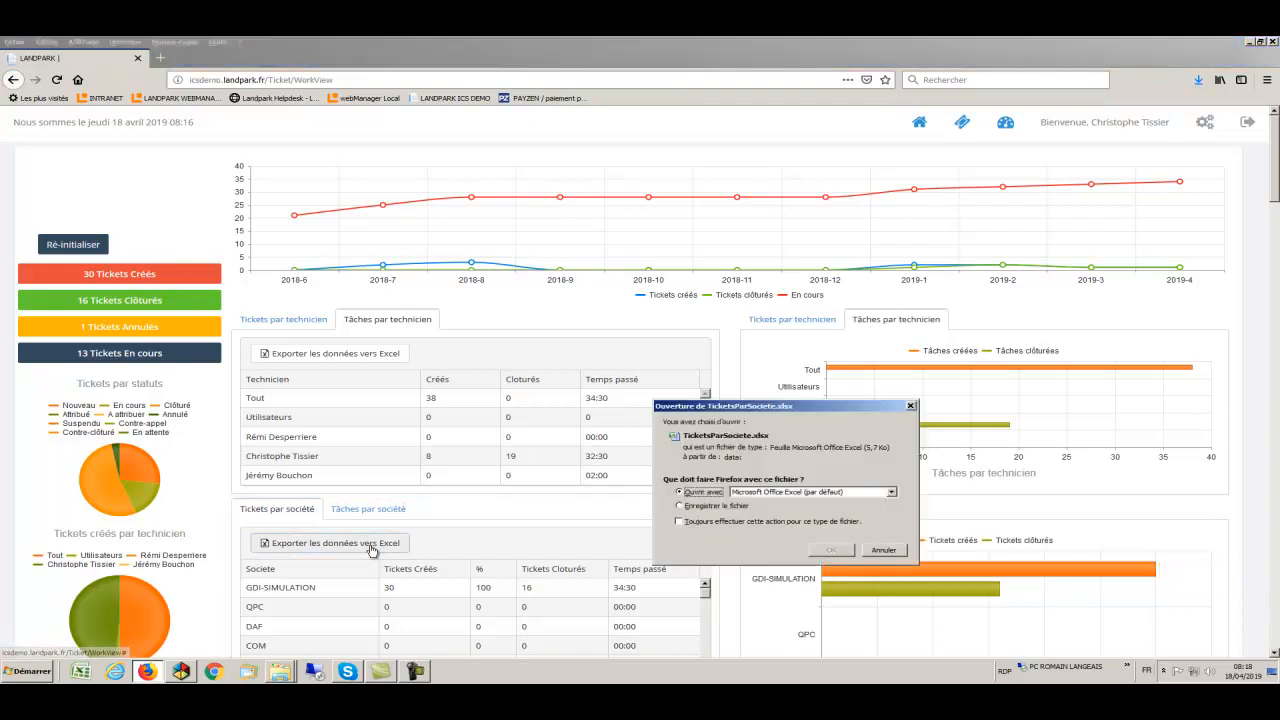
click(818, 552)
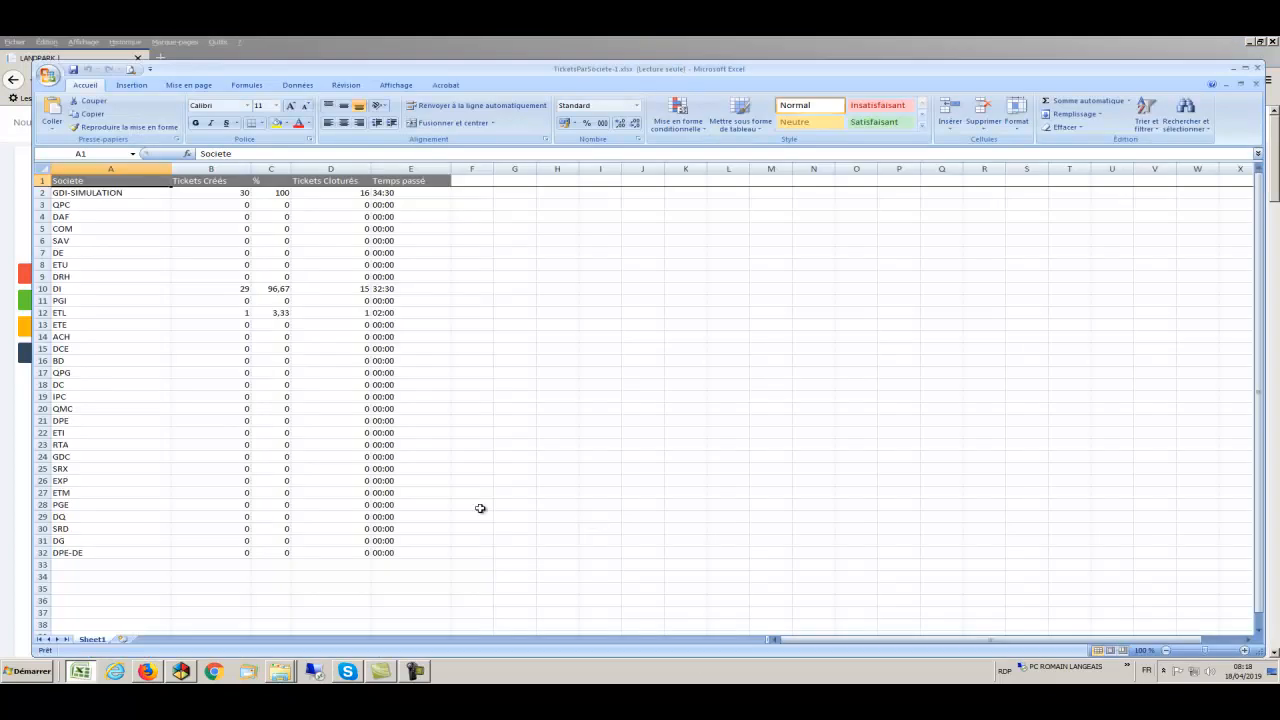
key(alt+Tab)
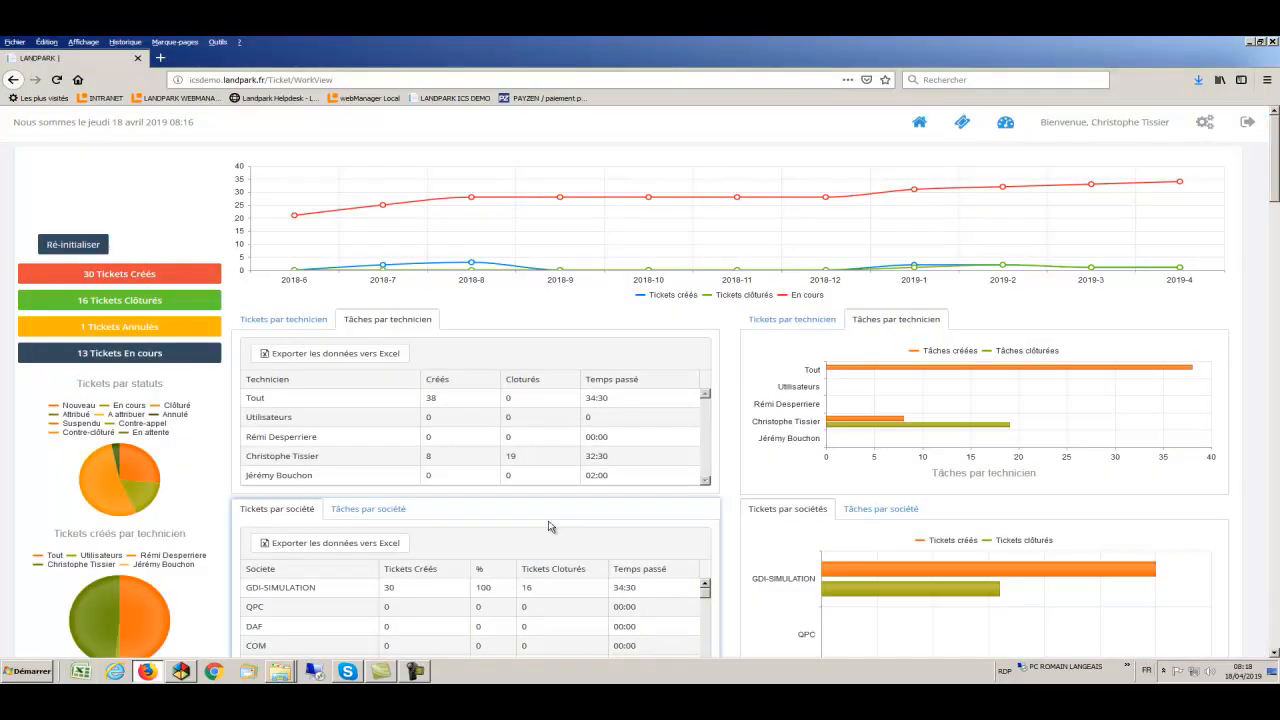
click(390, 512)
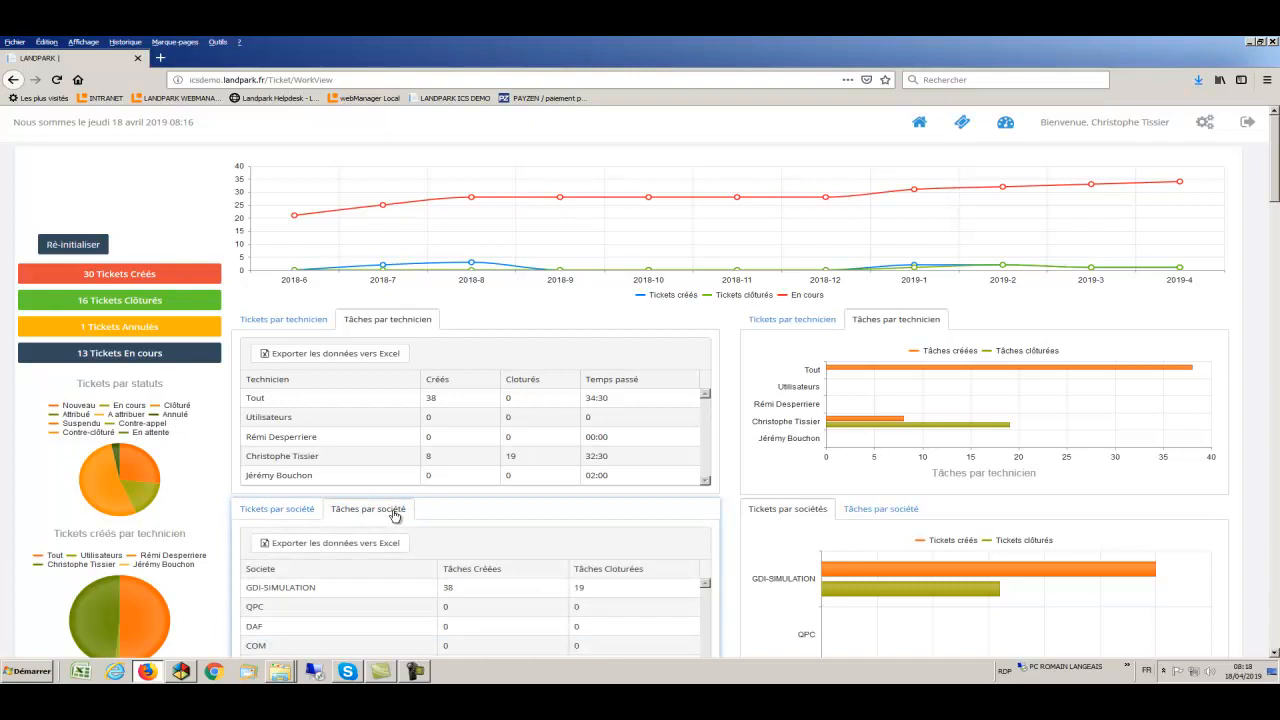
click(327, 547)
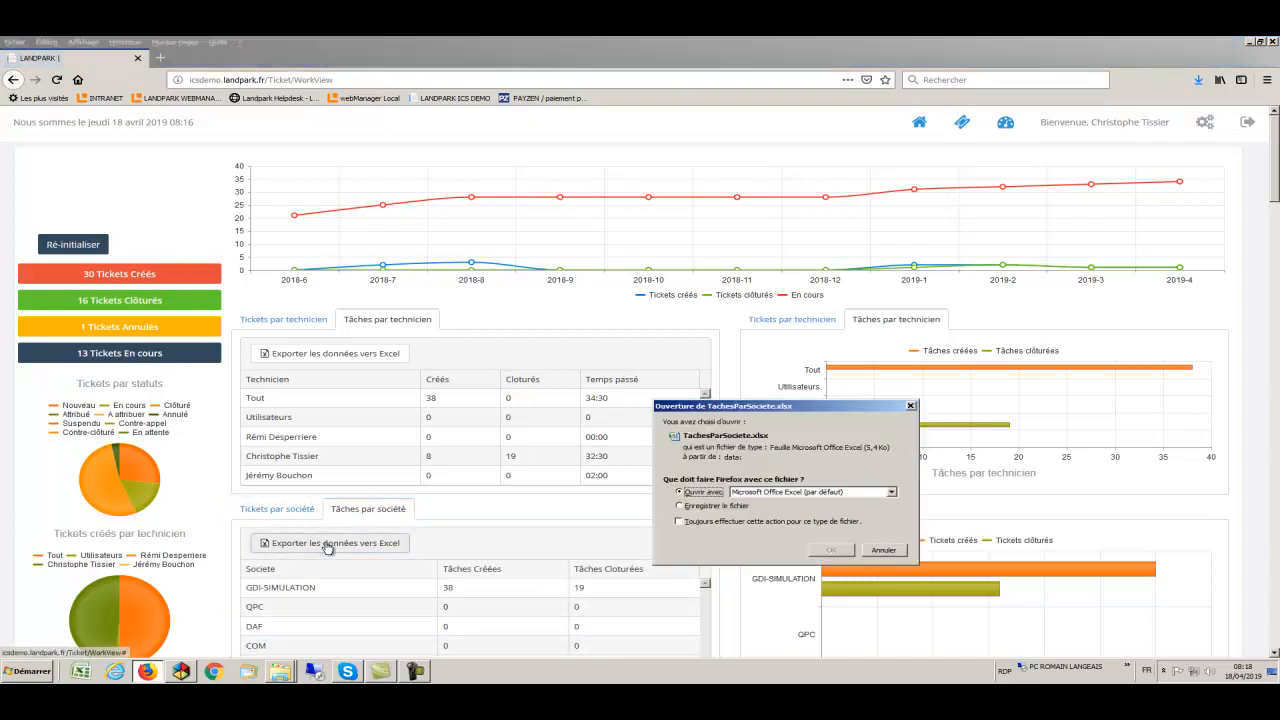
click(829, 550)
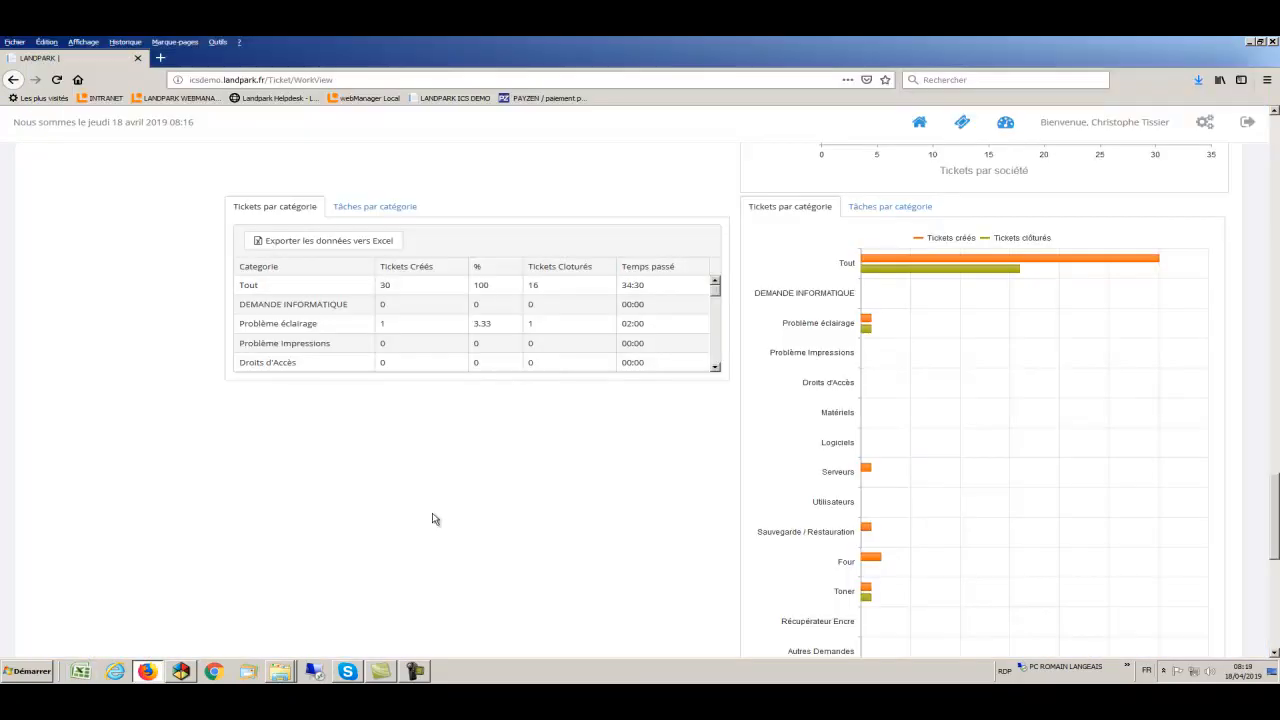
- Export the per-category ticket and task tables to Excel
click(295, 211)
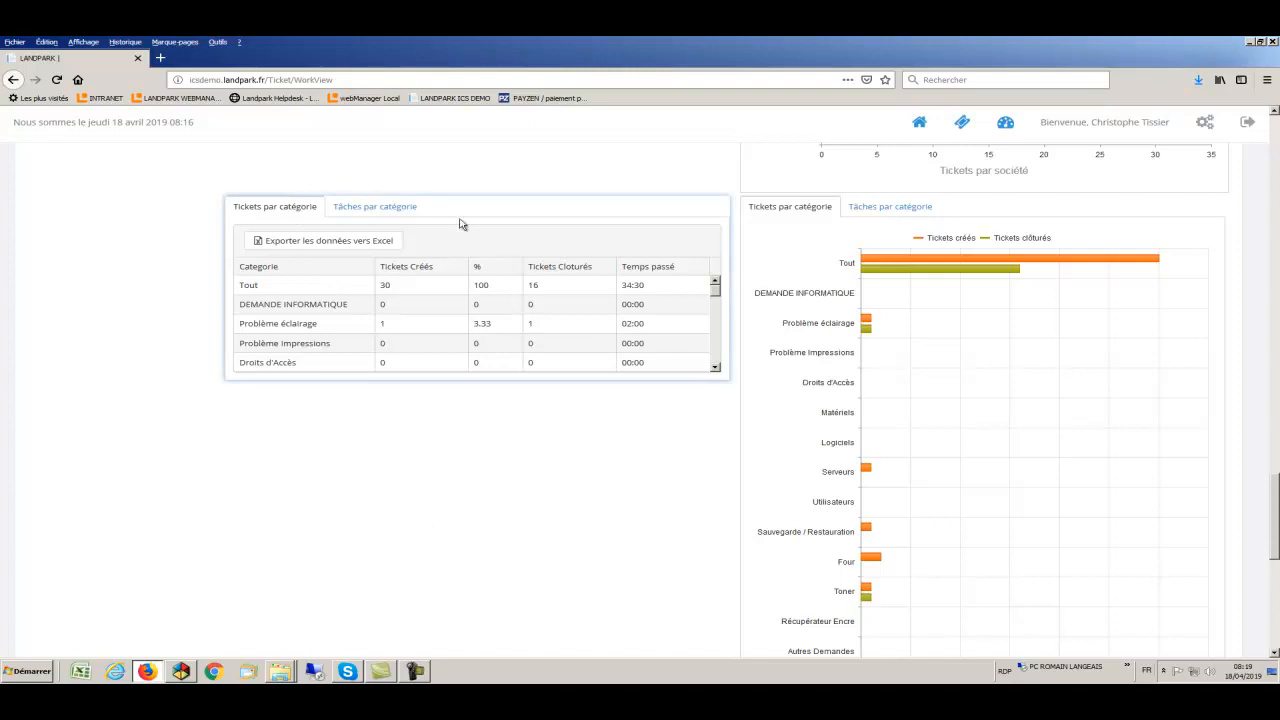
mouse_move(868, 324)
click(375, 245)
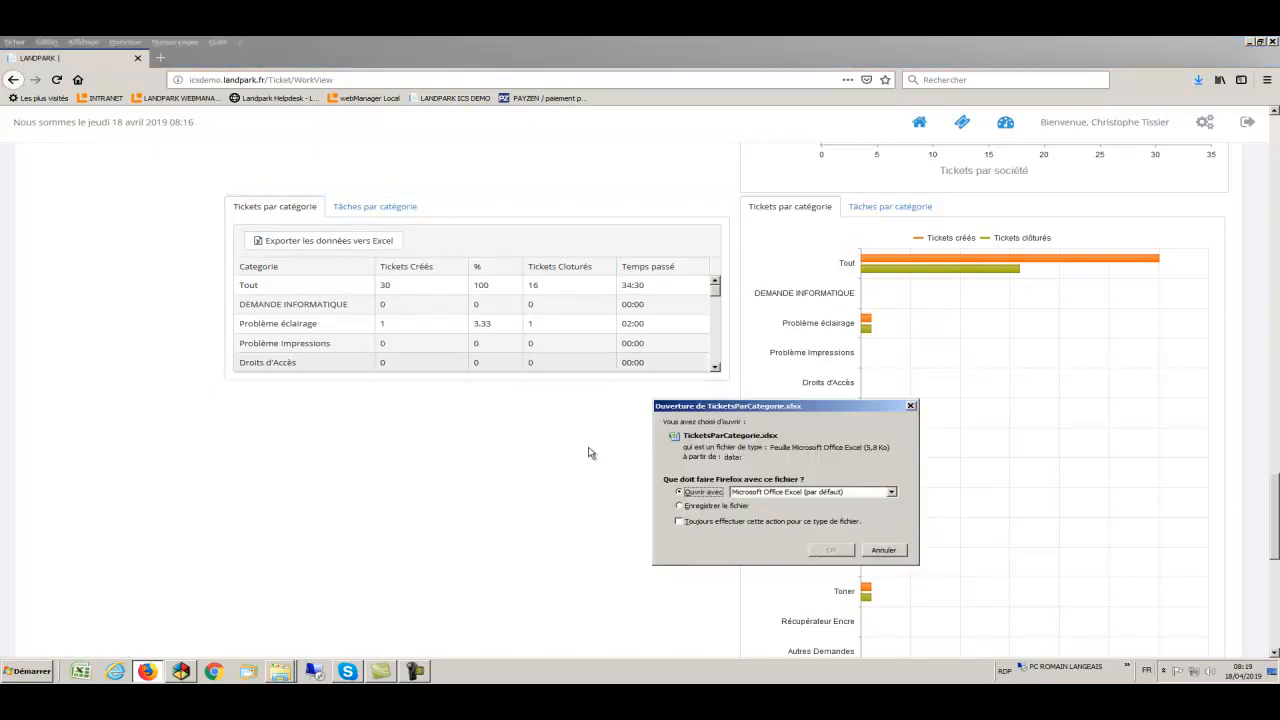
click(831, 550)
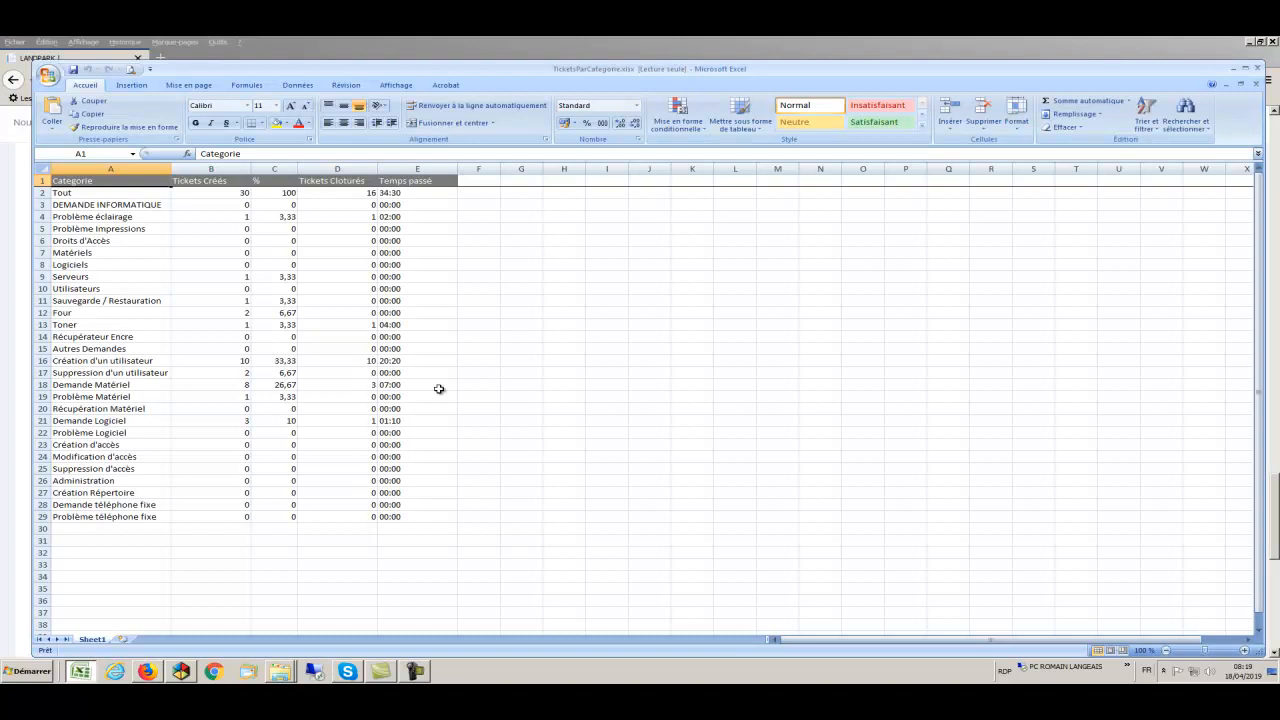
key(alt+Tab)
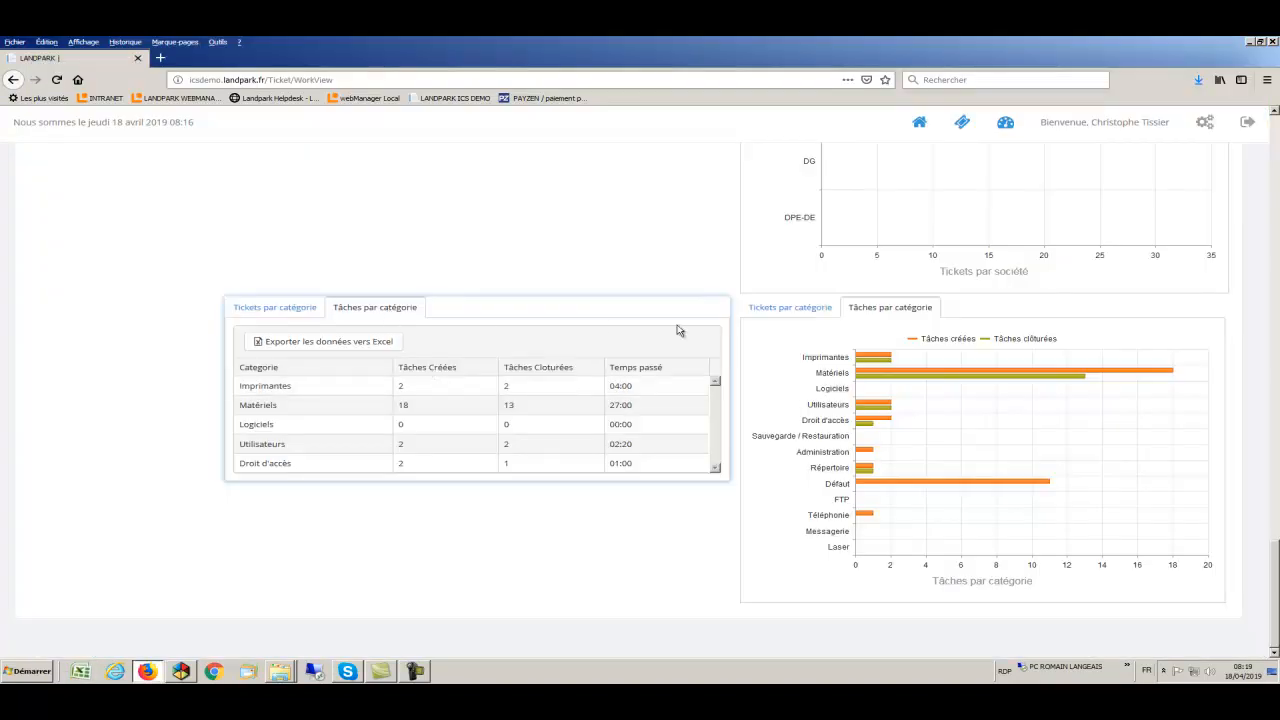
mouse_move(873, 407)
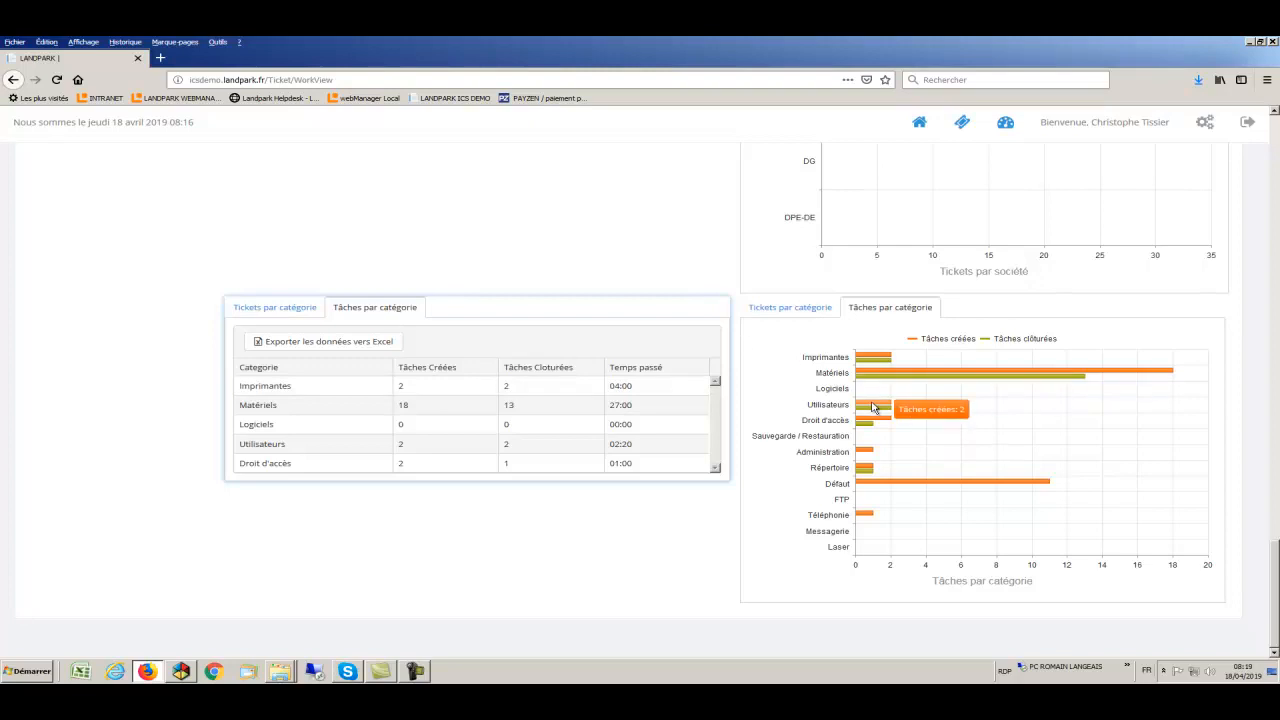
click(389, 343)
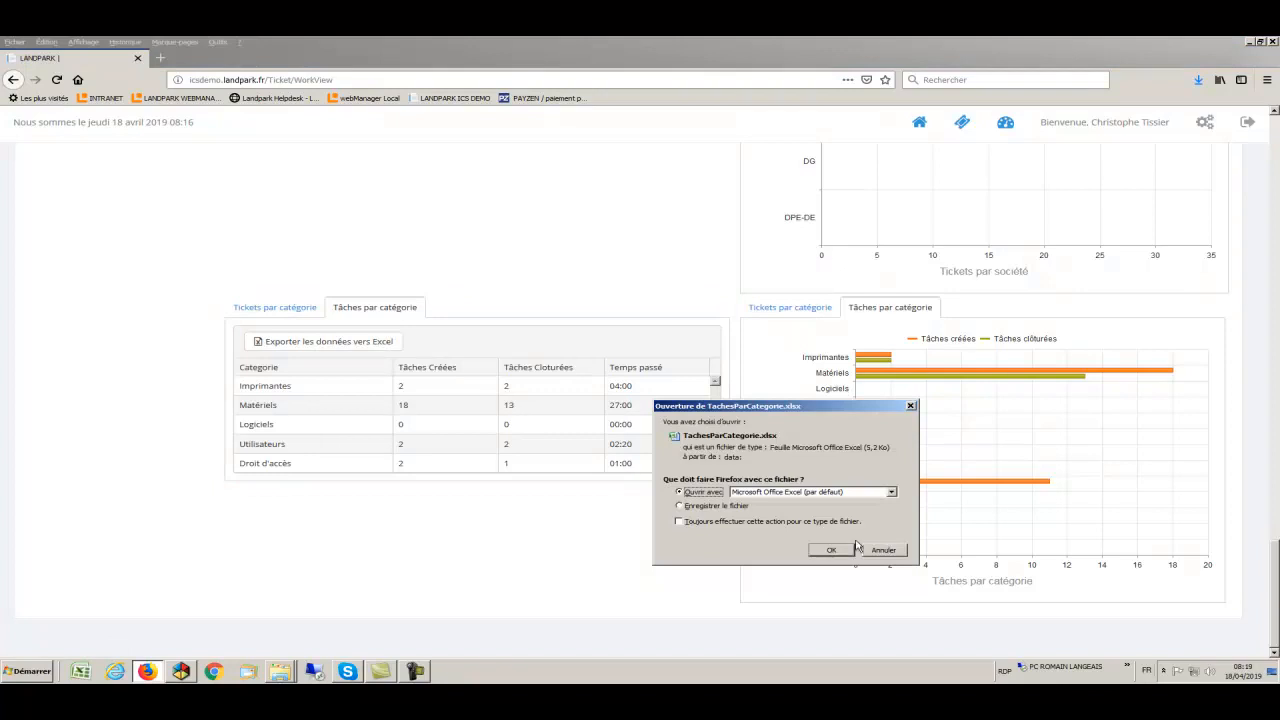
click(838, 551)
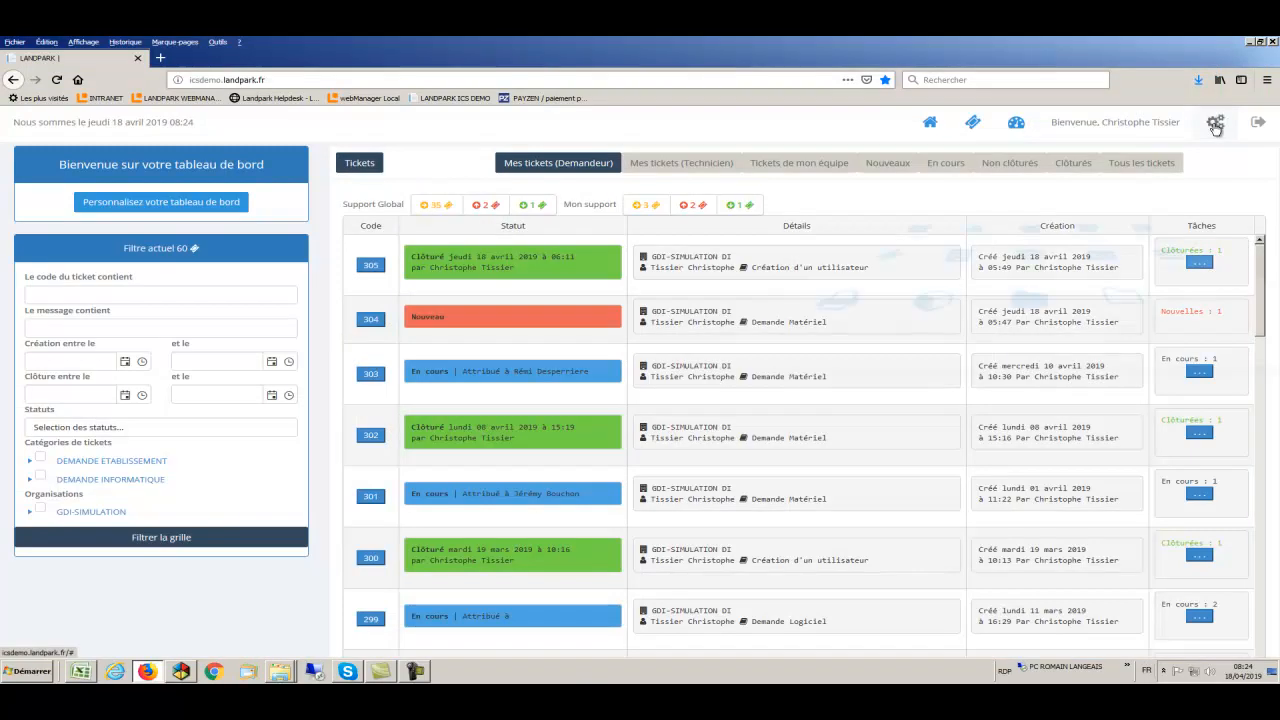
click(1215, 127)
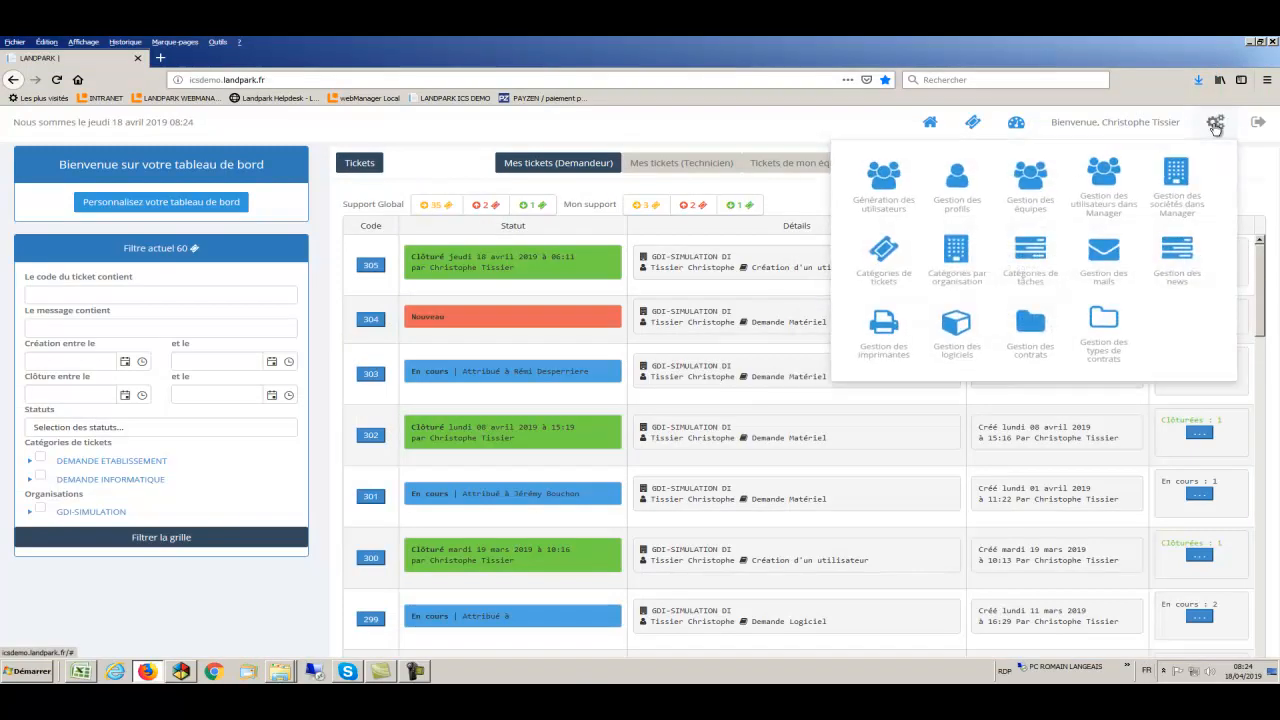
click(962, 184)
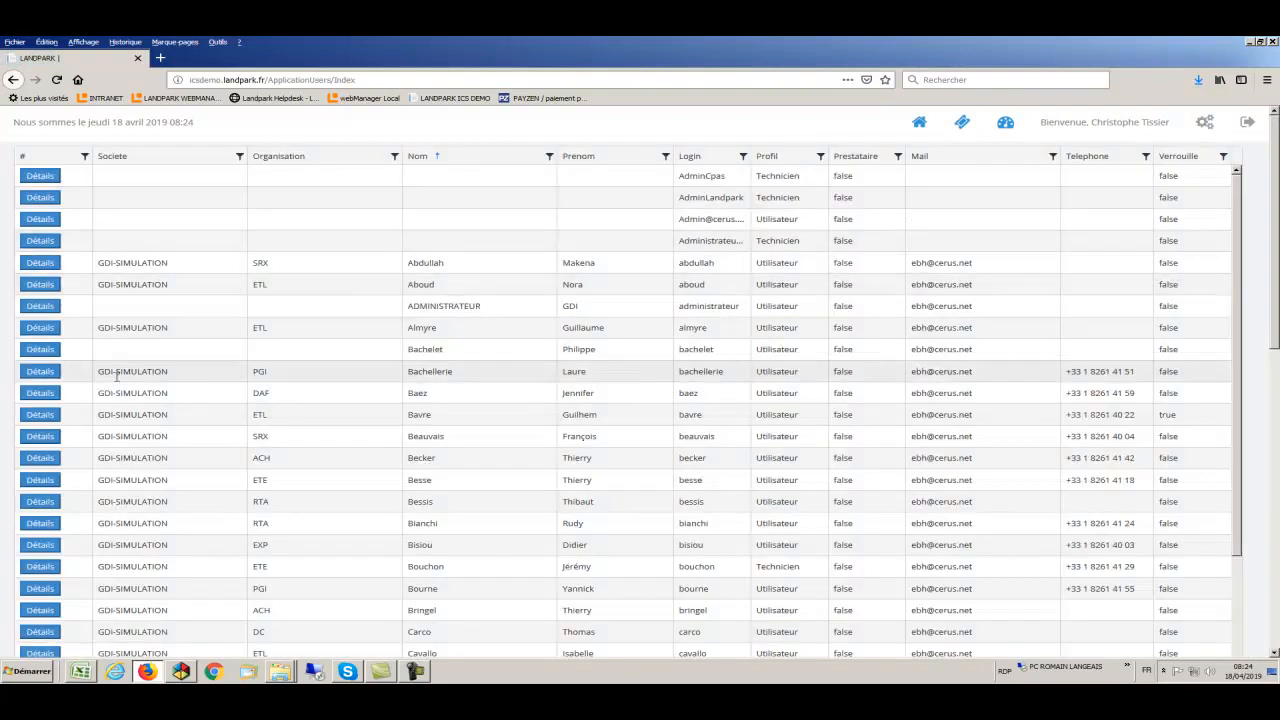
click(35, 372)
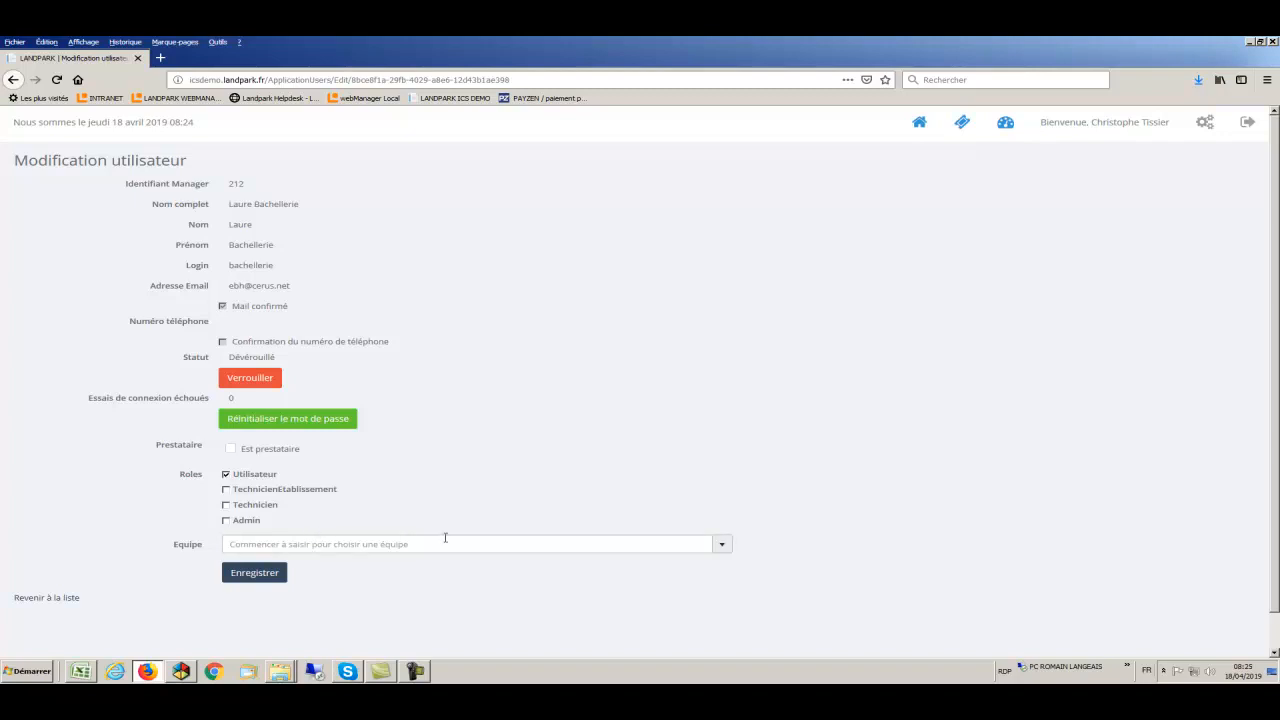
click(722, 546)
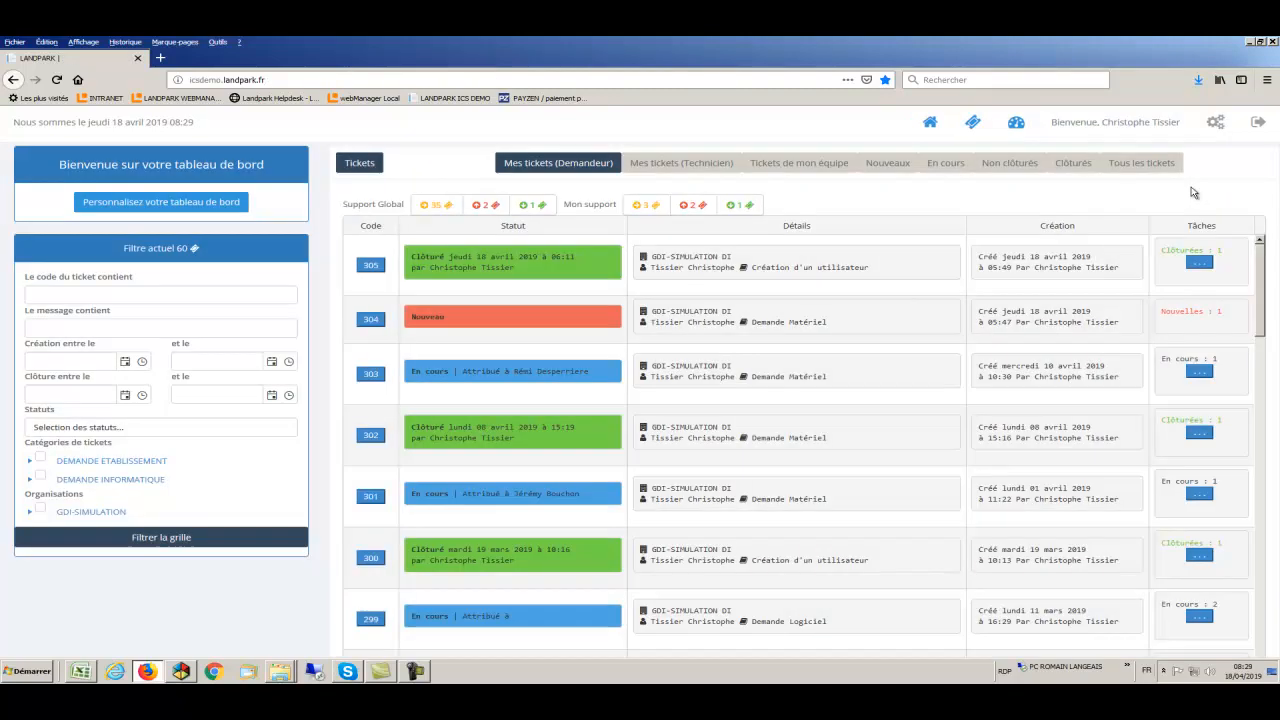
- Create team 'Telephone' described 'Equipe Support telephone', then show the Manager user list
click(1215, 123)
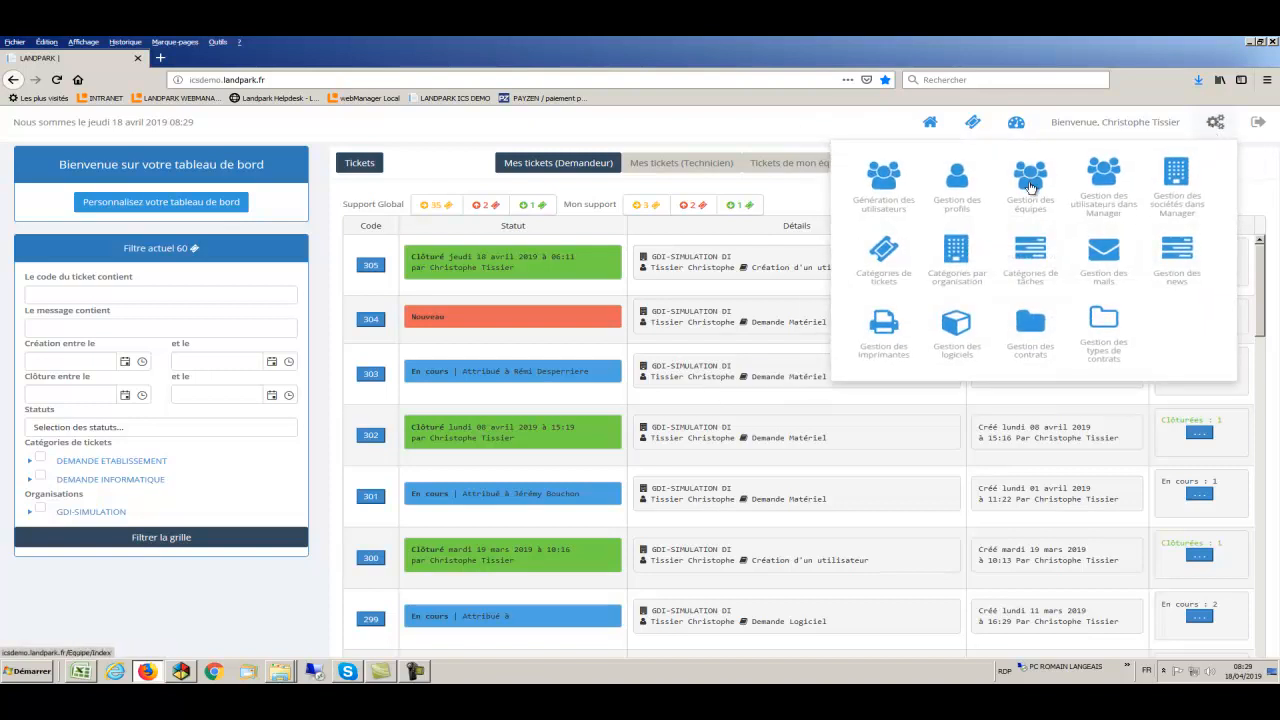
click(1031, 184)
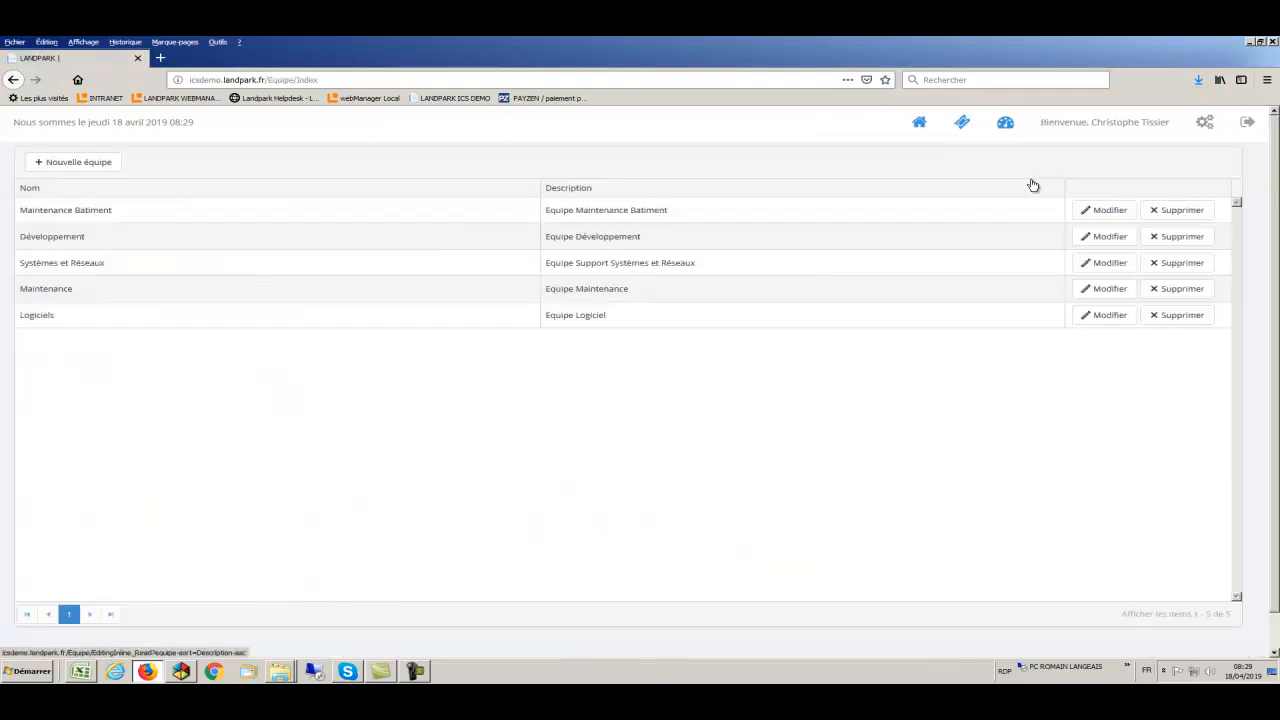
click(97, 163)
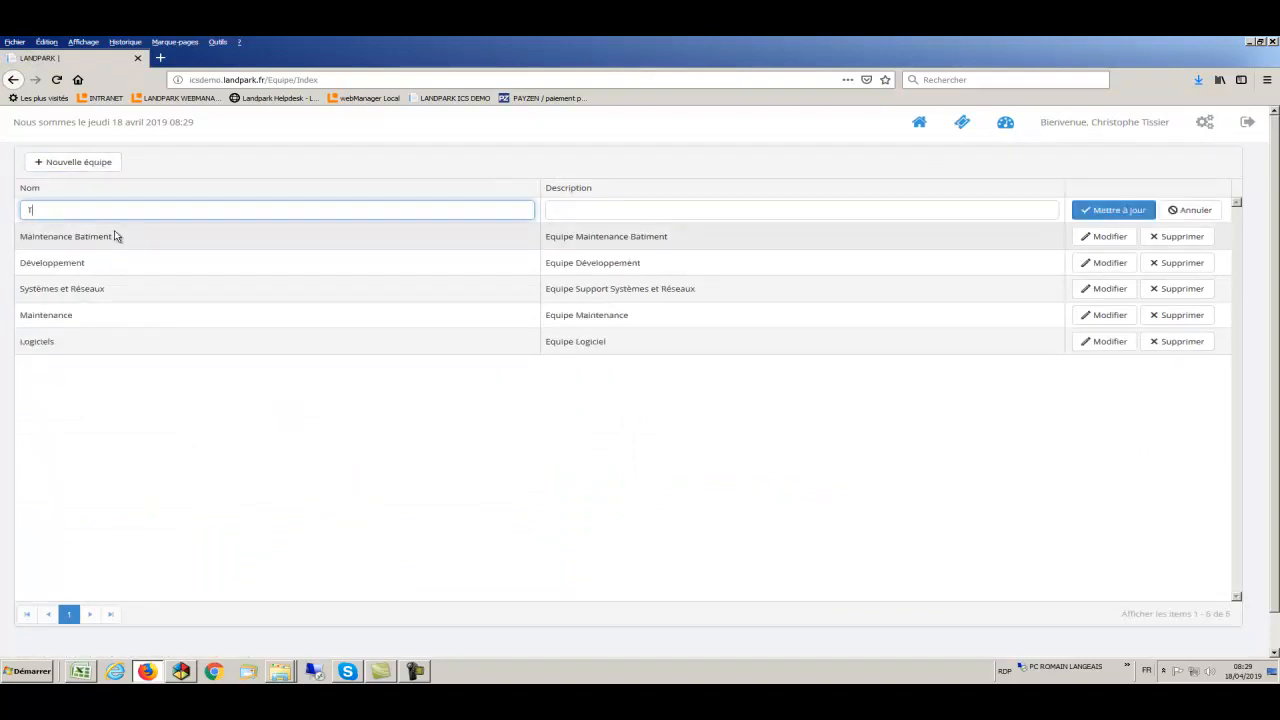
text(Telephone)
click(560, 210)
text(Equ)
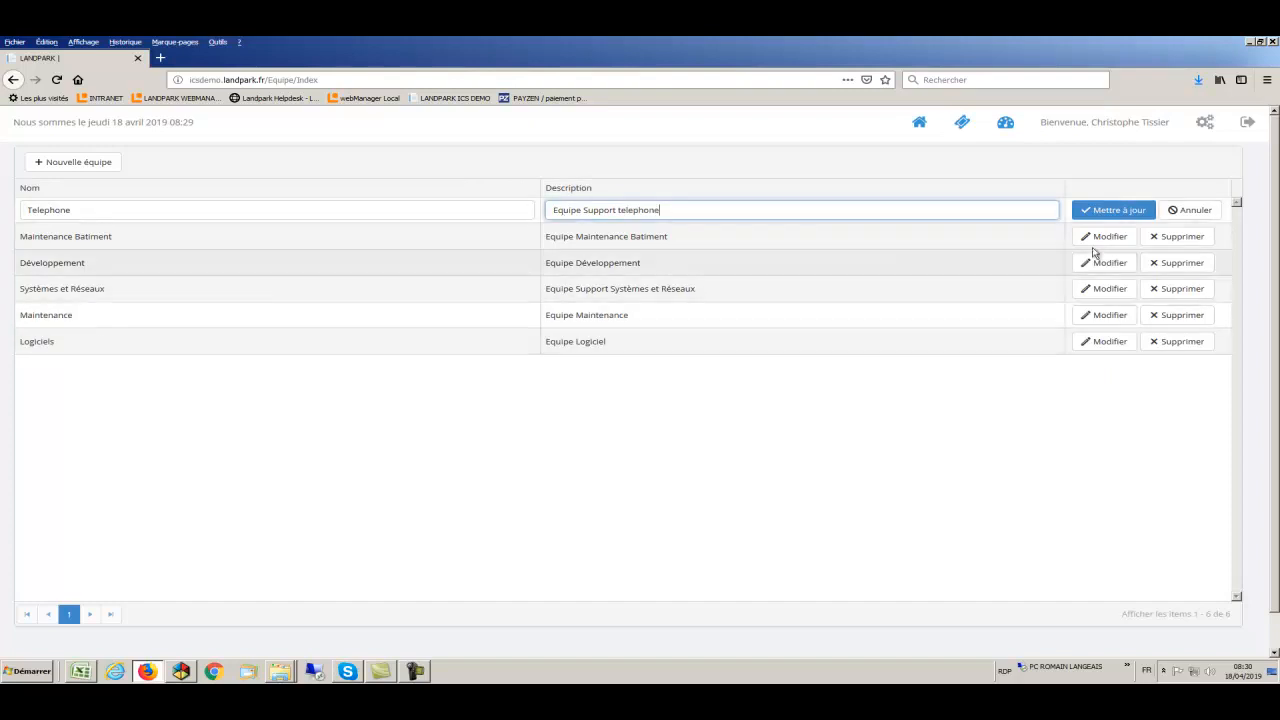
click(1100, 212)
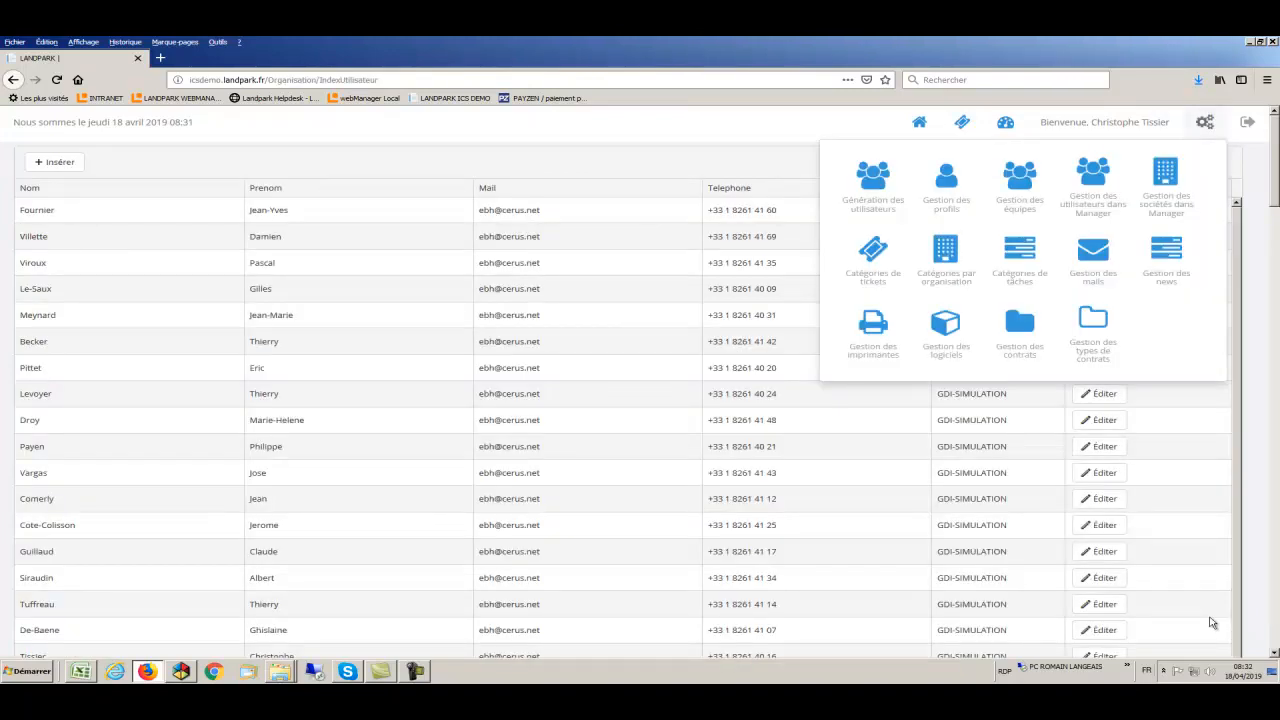
click(1098, 206)
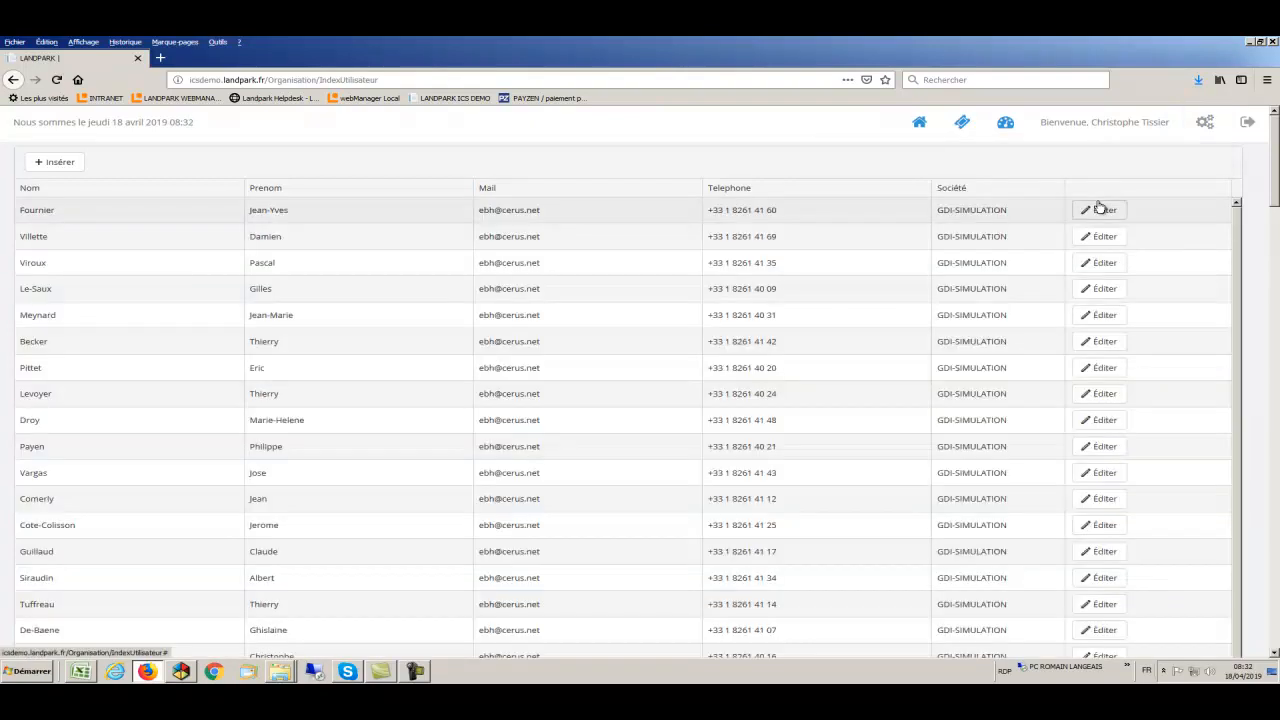
- Open ticket category settings and expand DEMANDE INFORMATIQUE > Matériels to Demande Matériel
click(1205, 122)
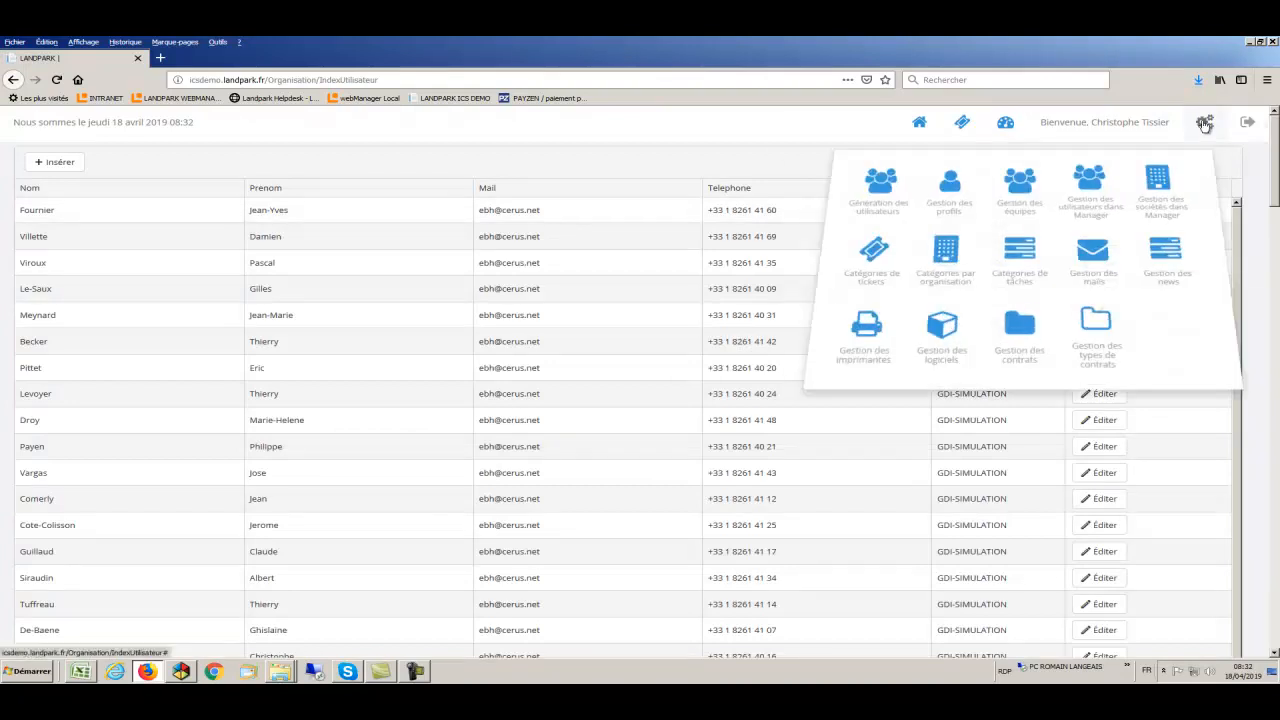
click(1165, 180)
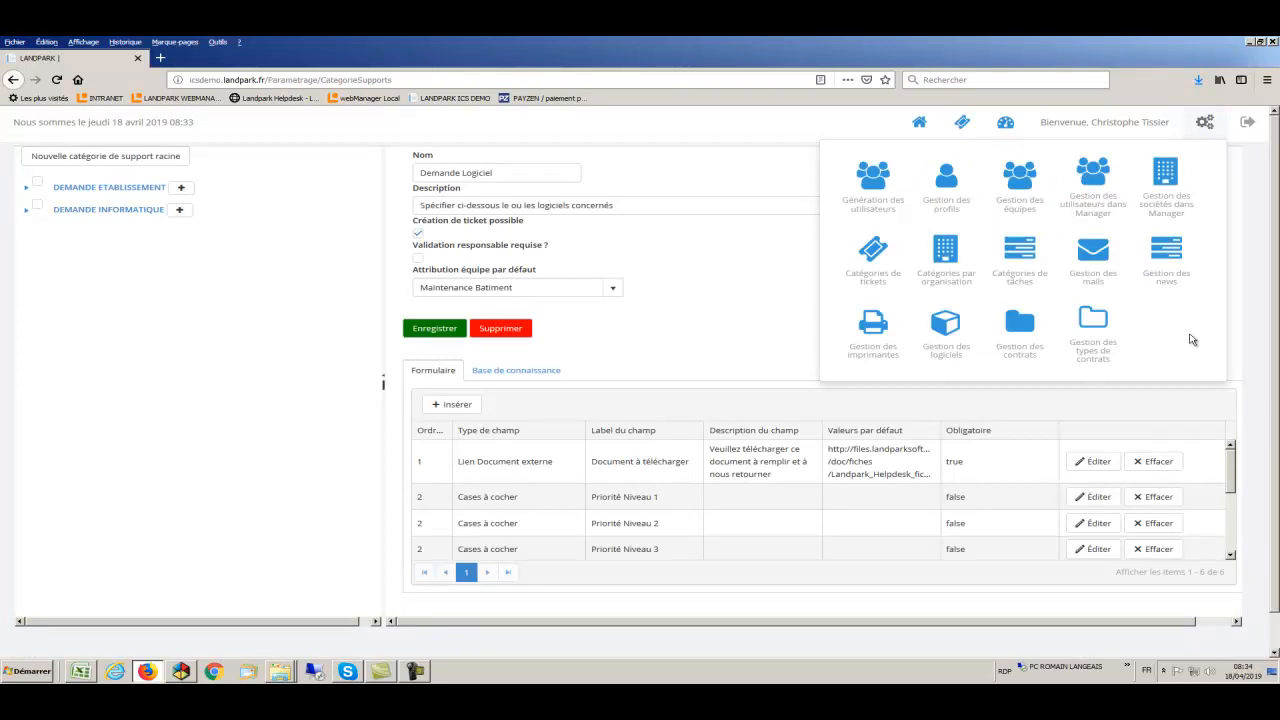
click(872, 270)
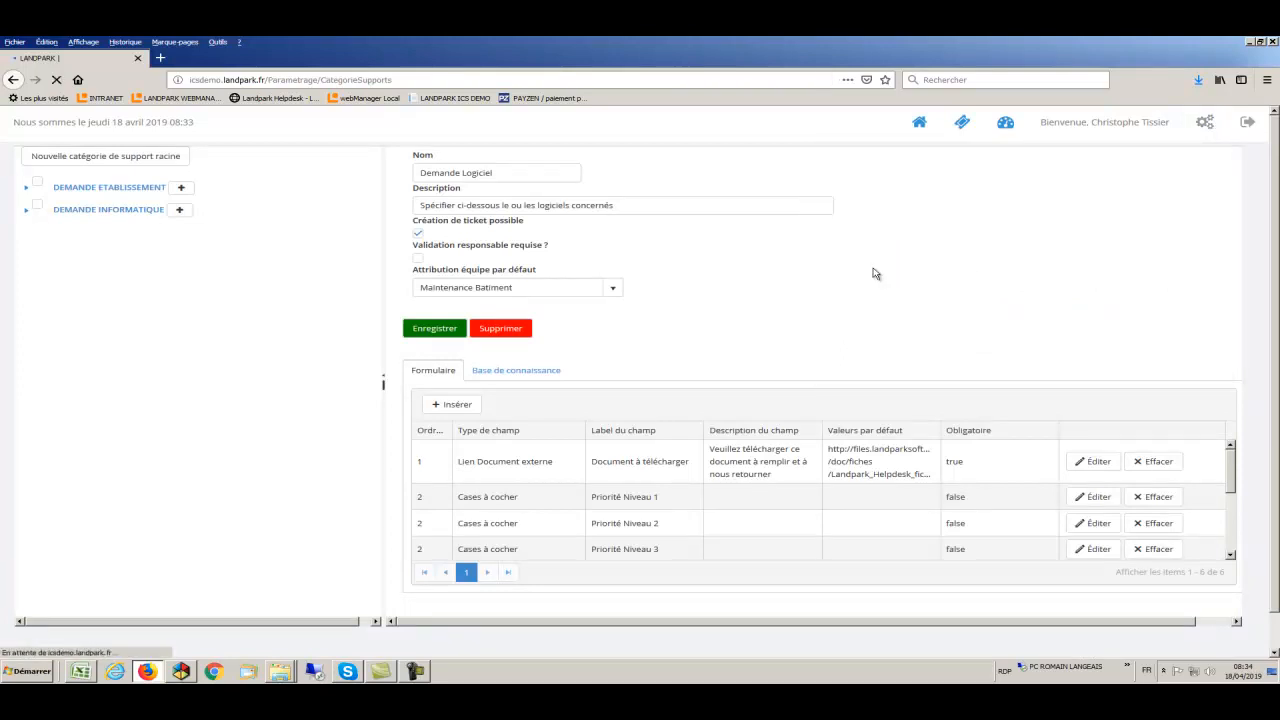
click(27, 189)
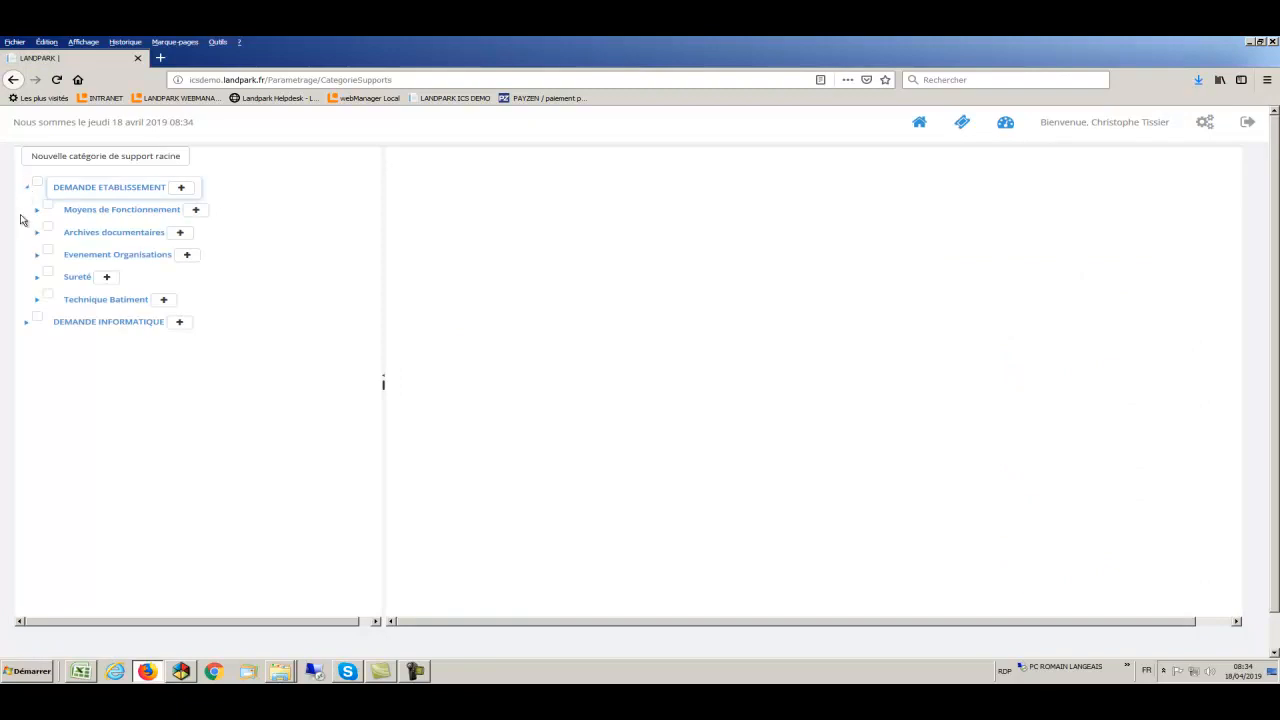
click(28, 323)
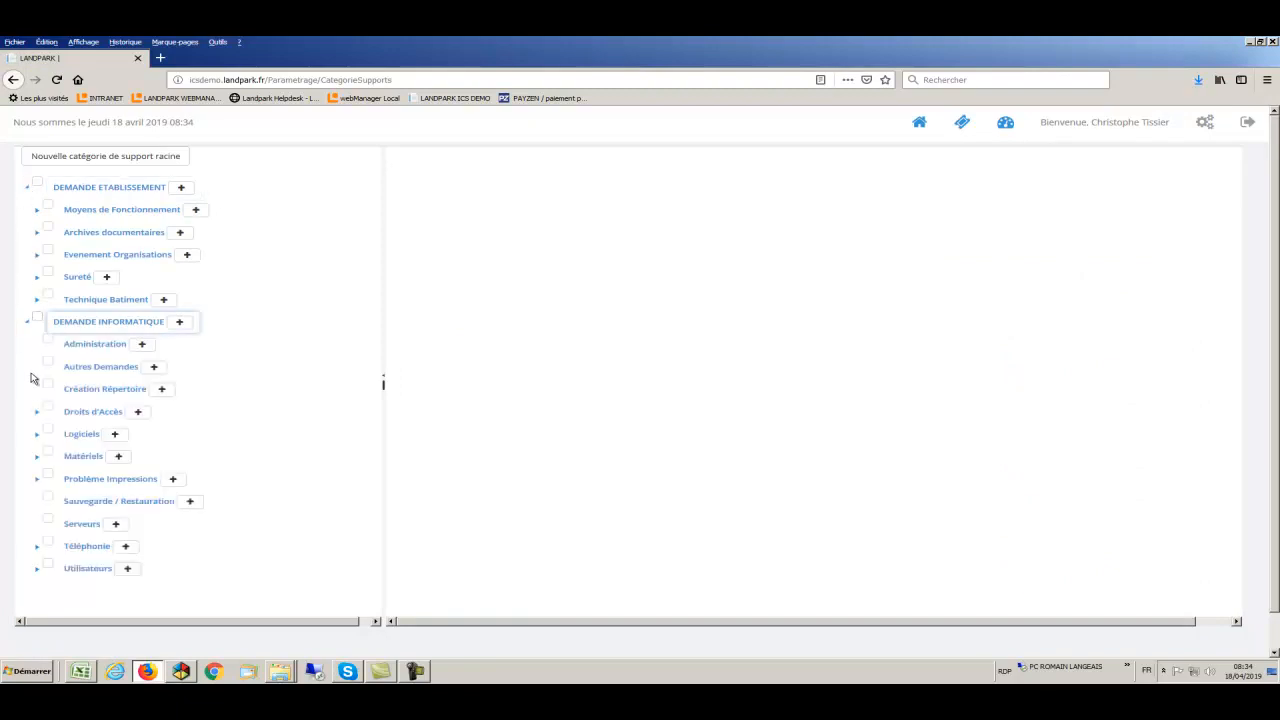
click(37, 458)
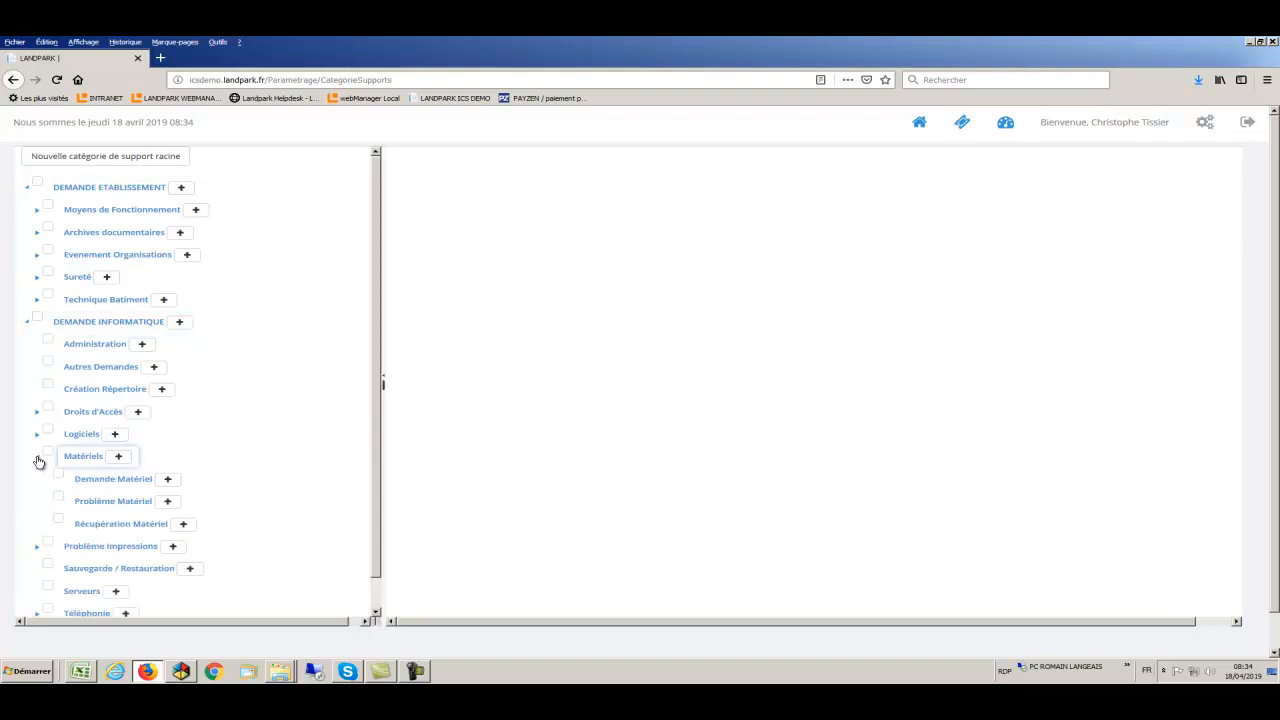
click(100, 484)
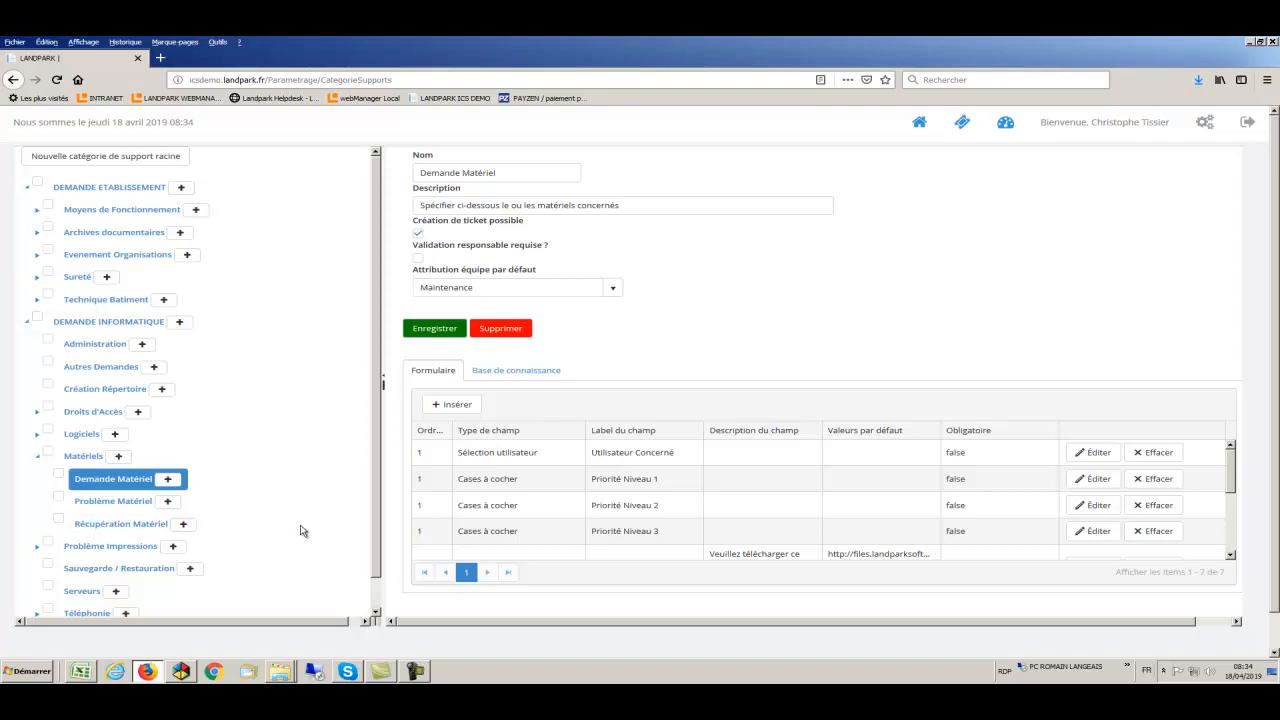
- Review Demande Matériel's request-form fields, including the external document and equipment list fields
scroll(613, 533, down, 3)
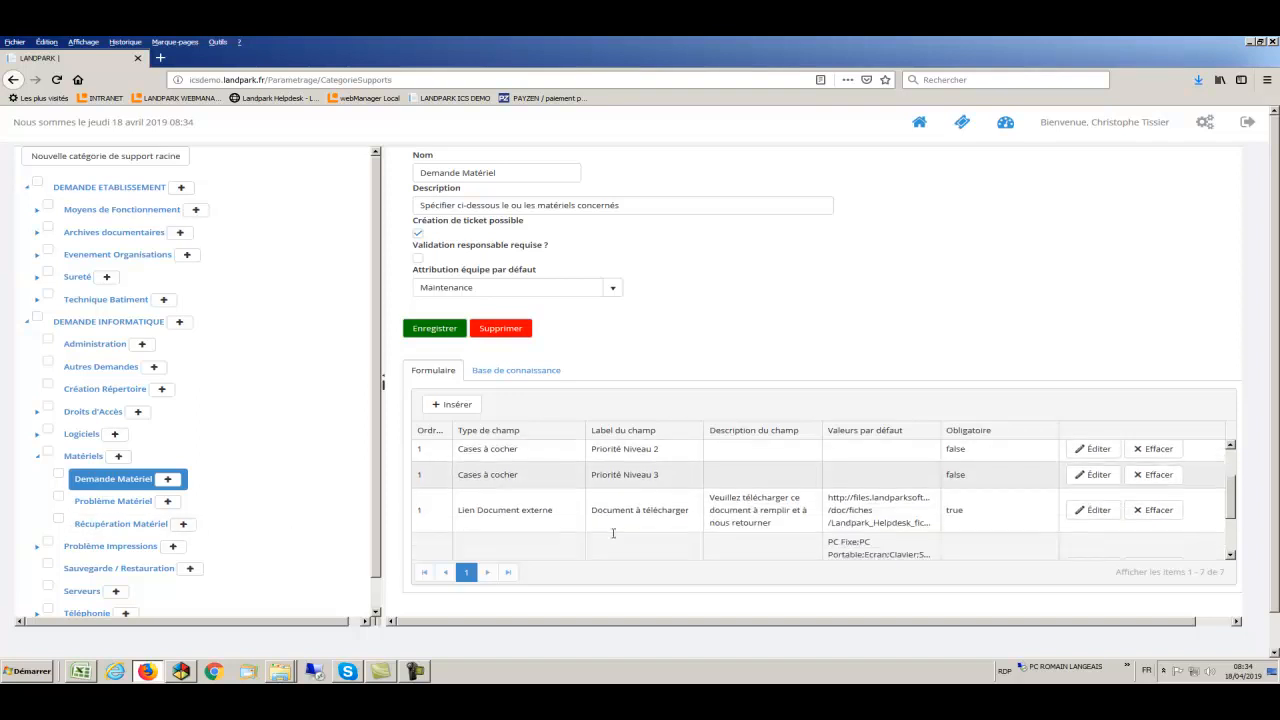
scroll(605, 498, up, 2)
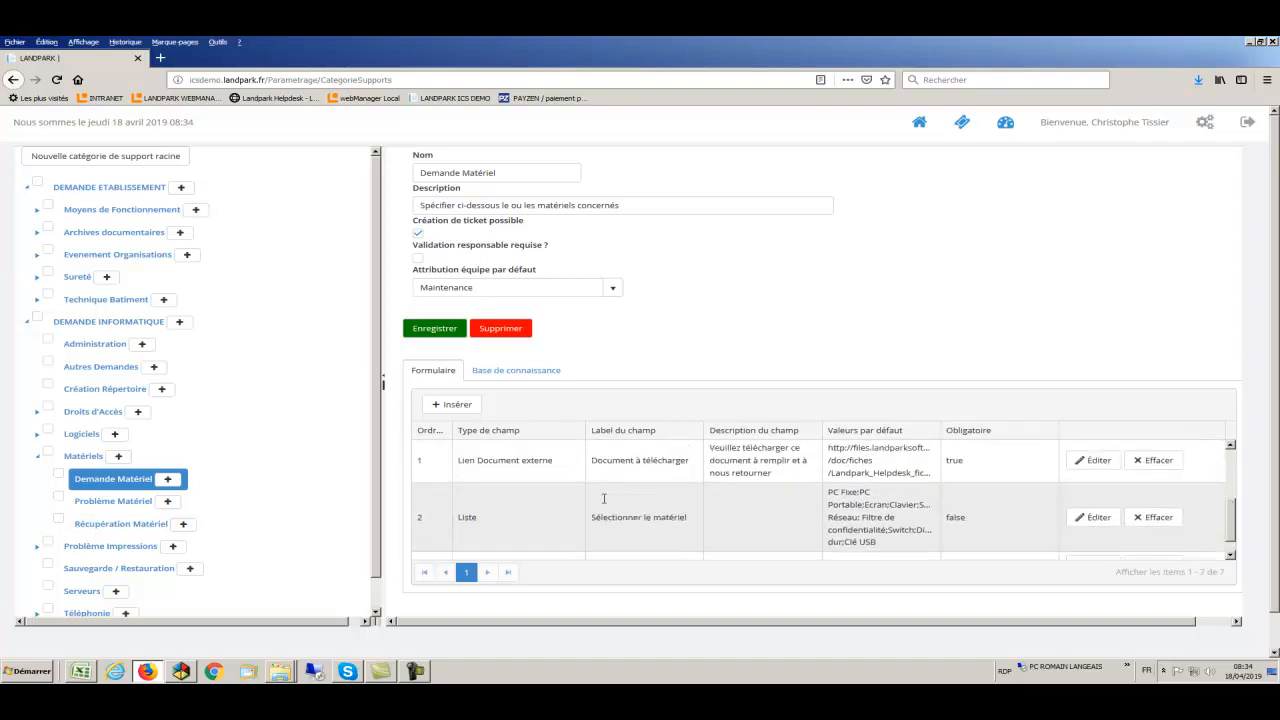
drag(465, 506, 916, 519)
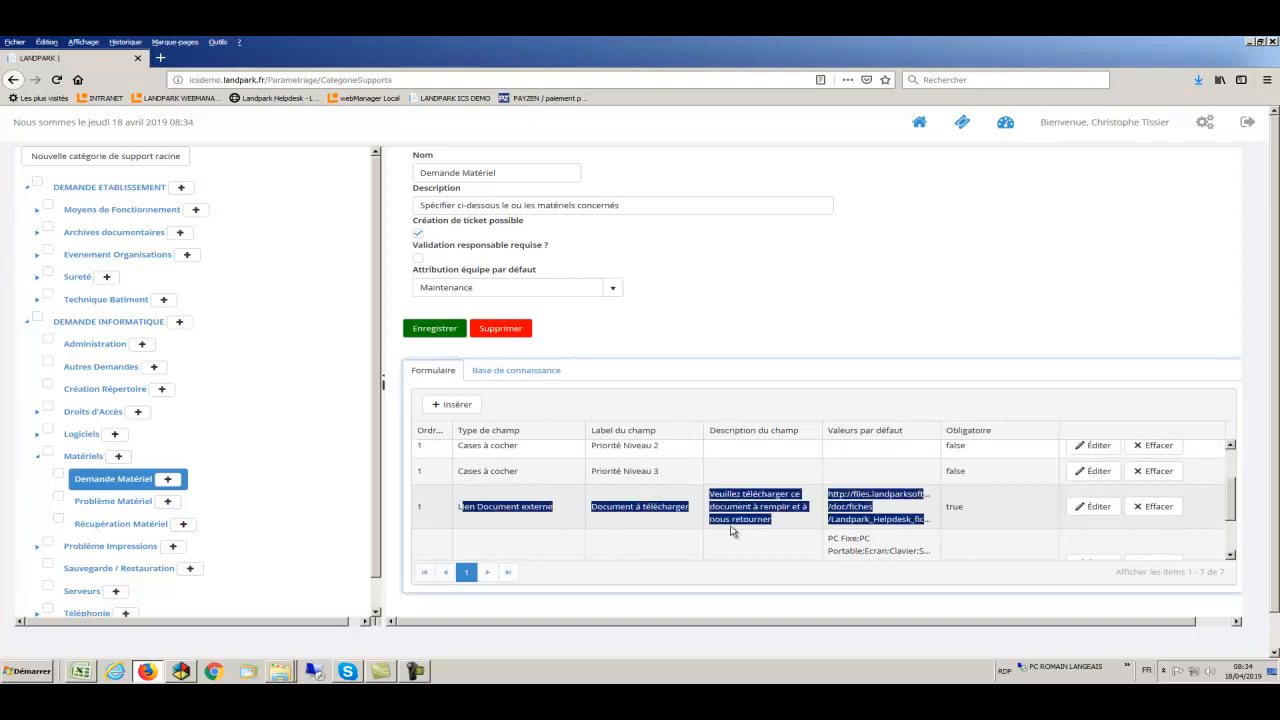
scroll(733, 530, down, 2)
drag(590, 498, 887, 524)
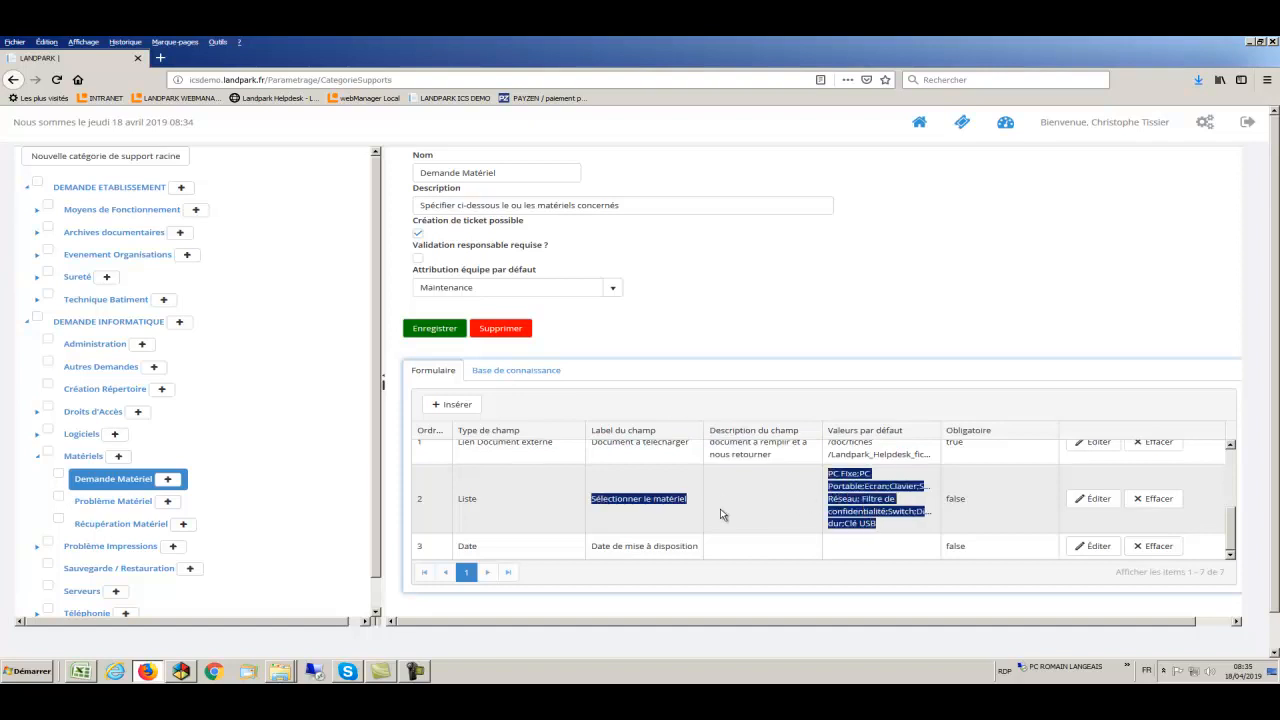
scroll(722, 514, down, 1)
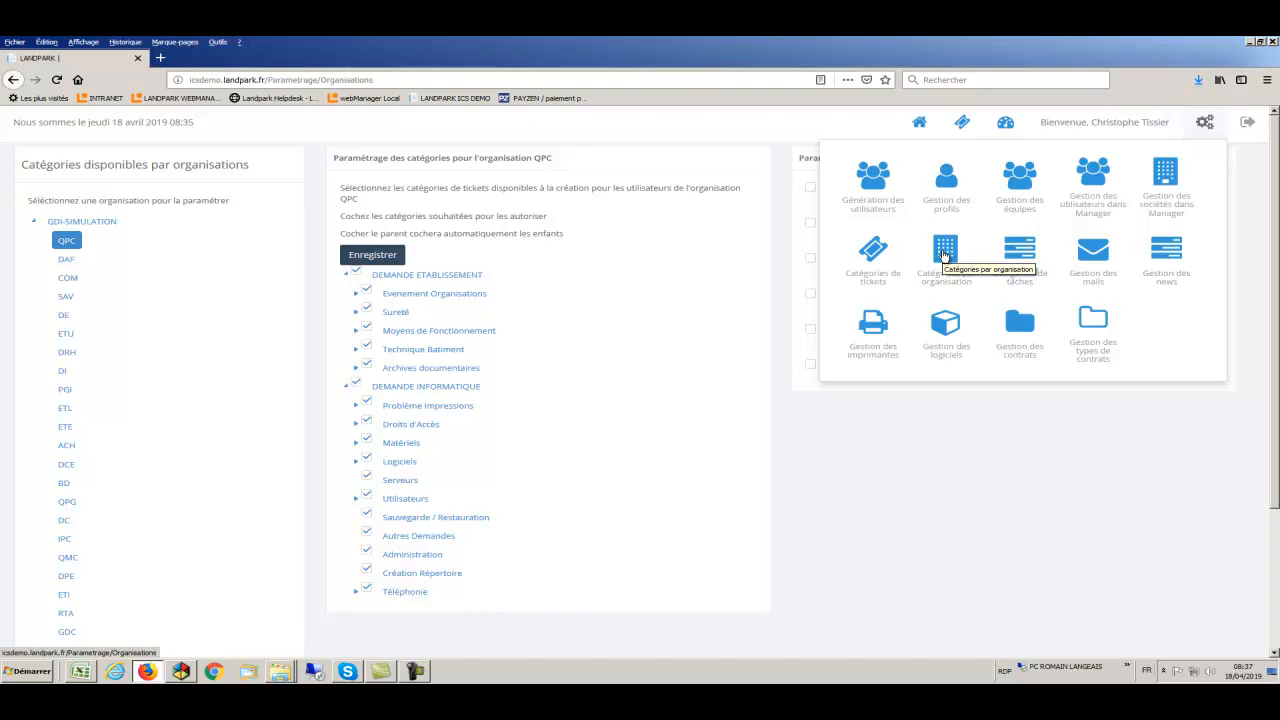
- Select organisation QPC under GDI-SIMULATION and expand DEMANDE INFORMATIQUE > Matériels
click(944, 256)
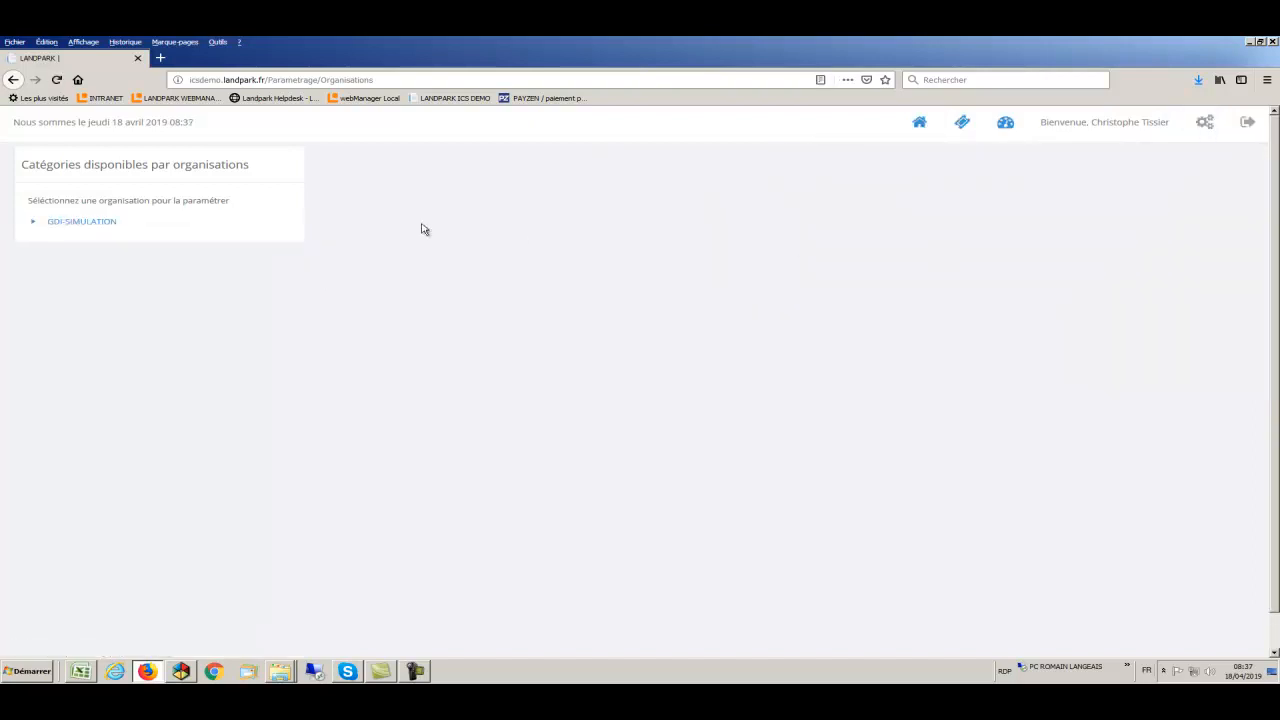
click(34, 223)
click(62, 242)
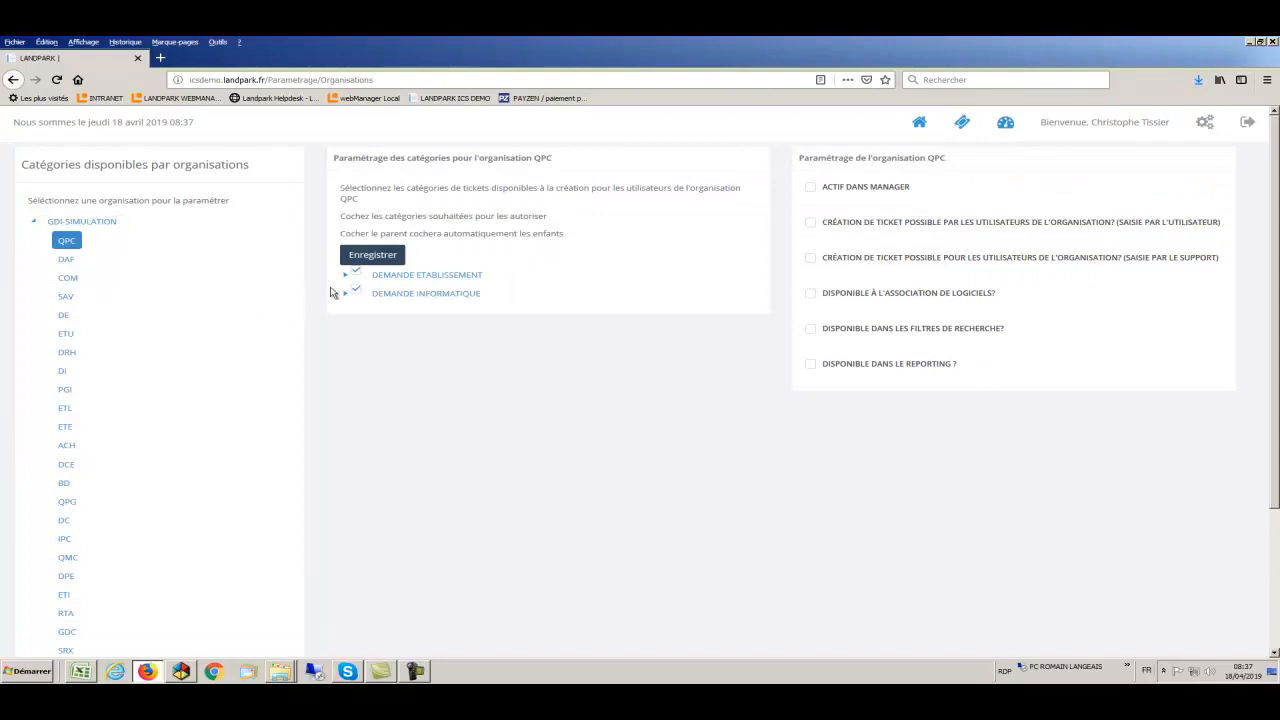
click(345, 274)
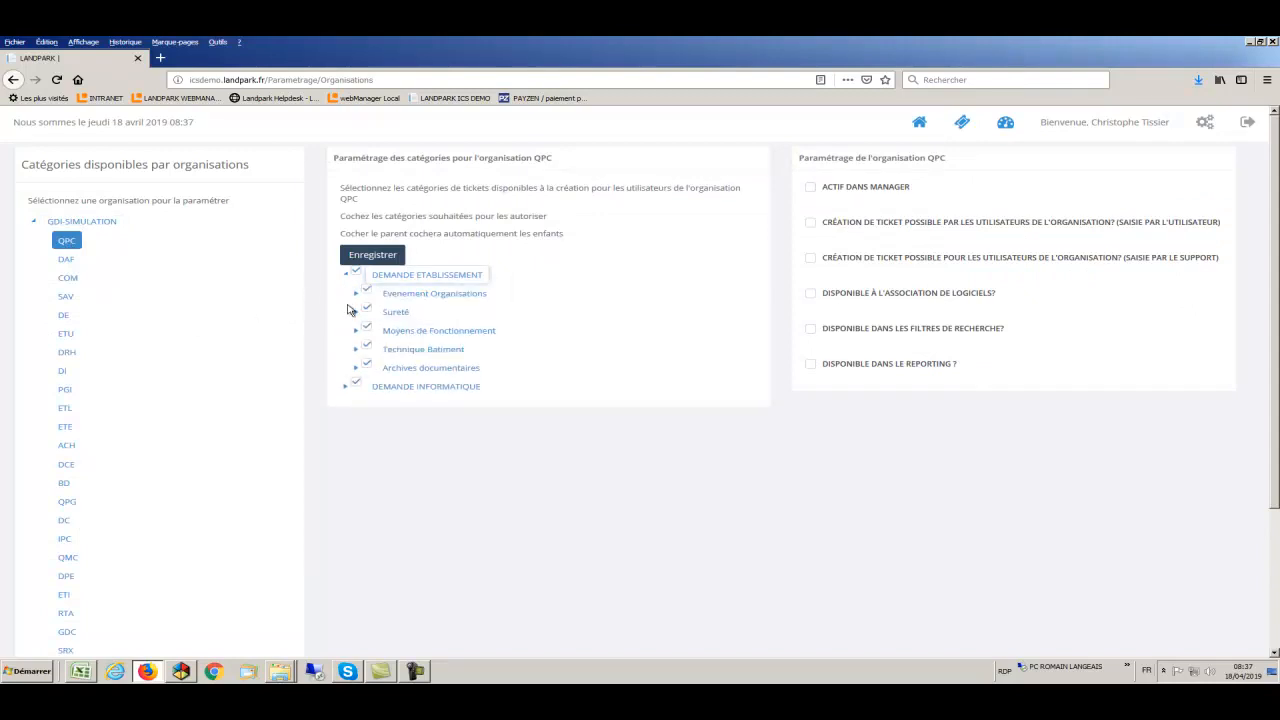
click(345, 387)
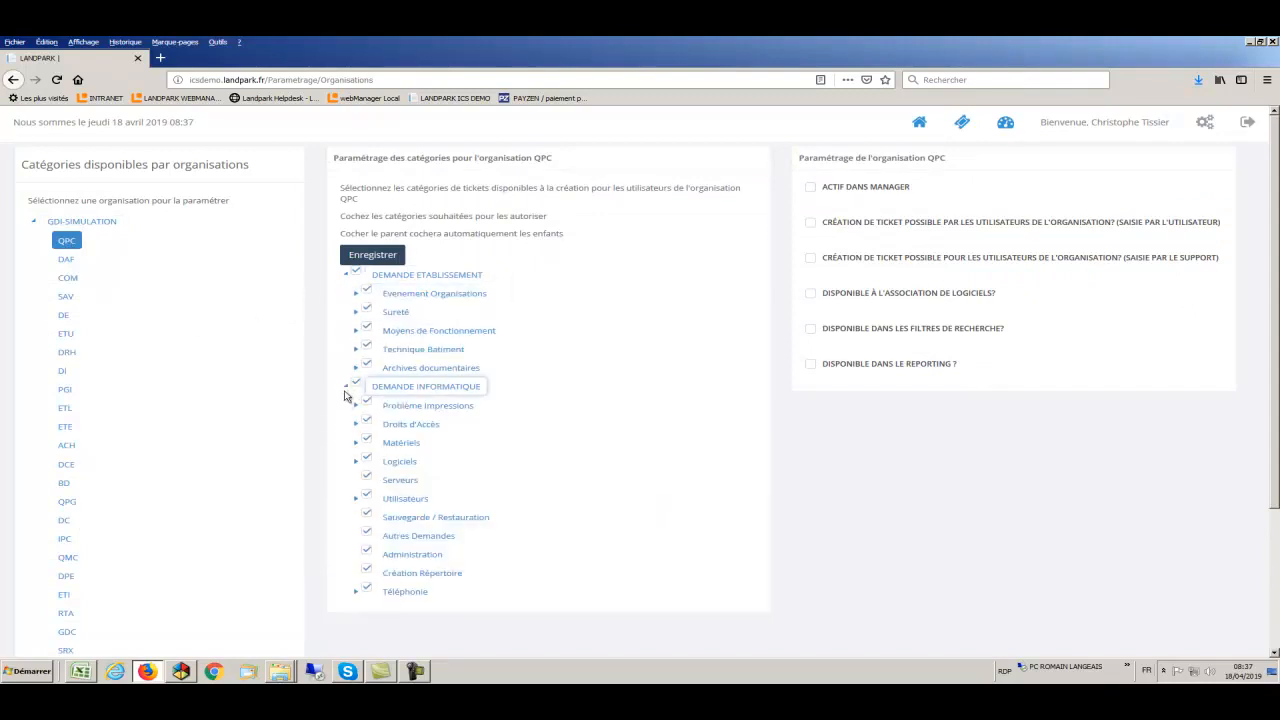
click(358, 446)
- Disallow Demande, Problème and Récupération Matériel for QPC and toggle ACTIF DANS MANAGER
click(378, 460)
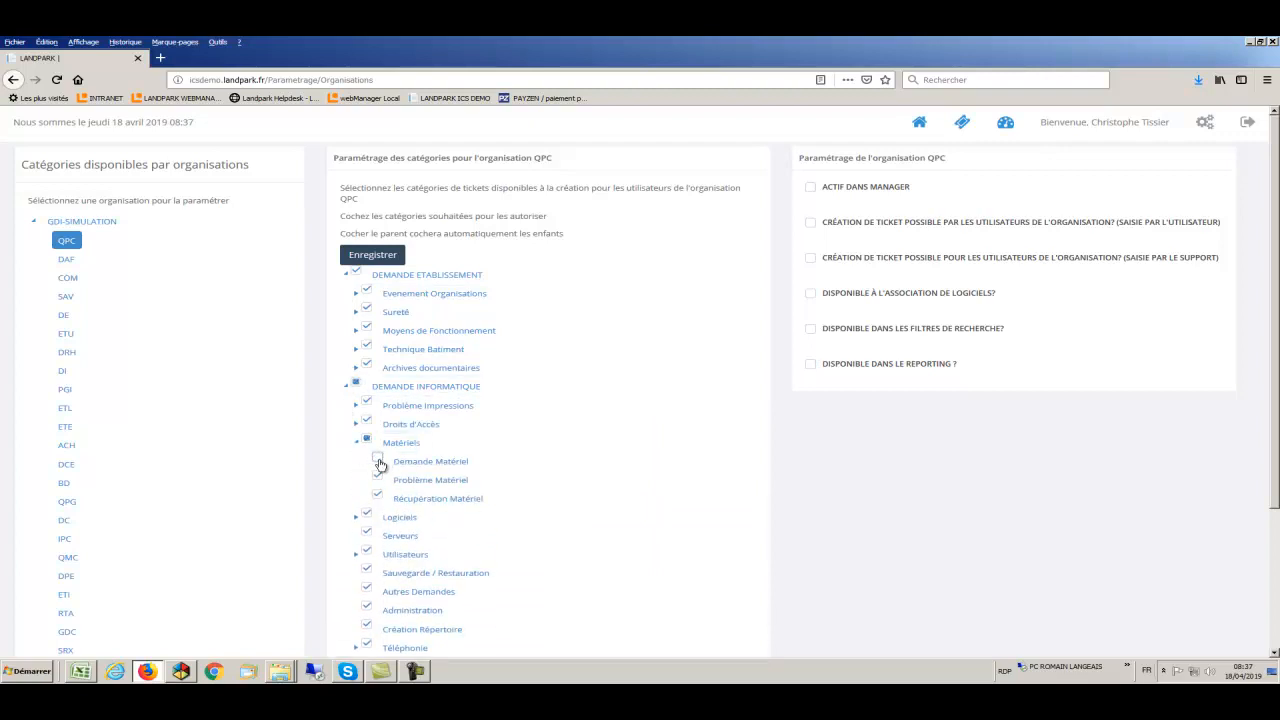
click(377, 477)
click(378, 496)
click(834, 194)
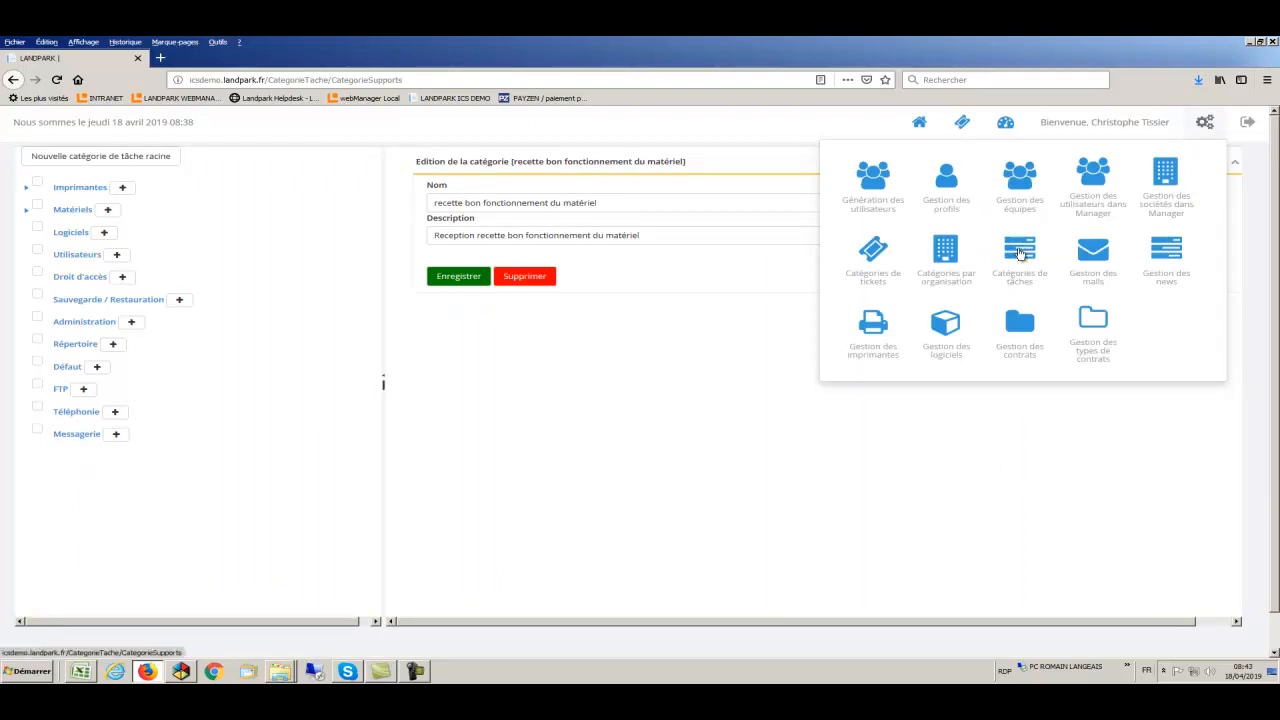
- Open task categories and expand the Matériels chain down to recette bon fonctionnement du matériel
click(1020, 252)
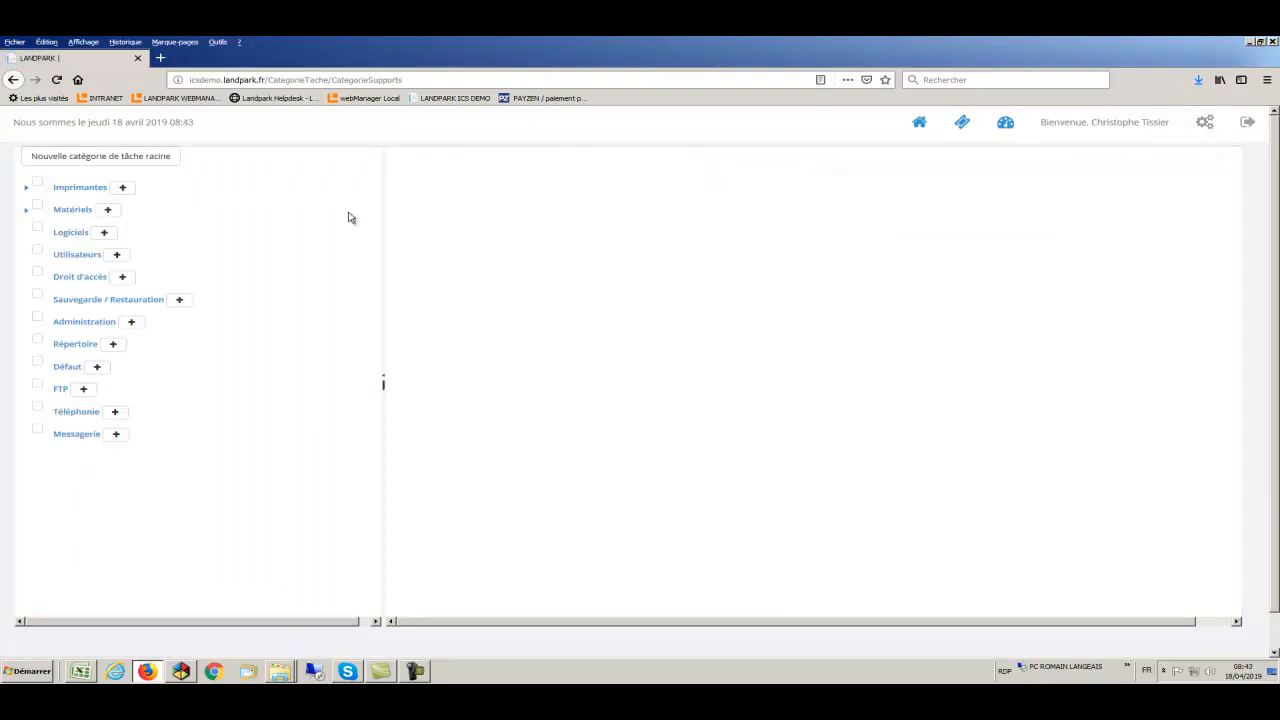
click(26, 211)
click(37, 232)
click(47, 255)
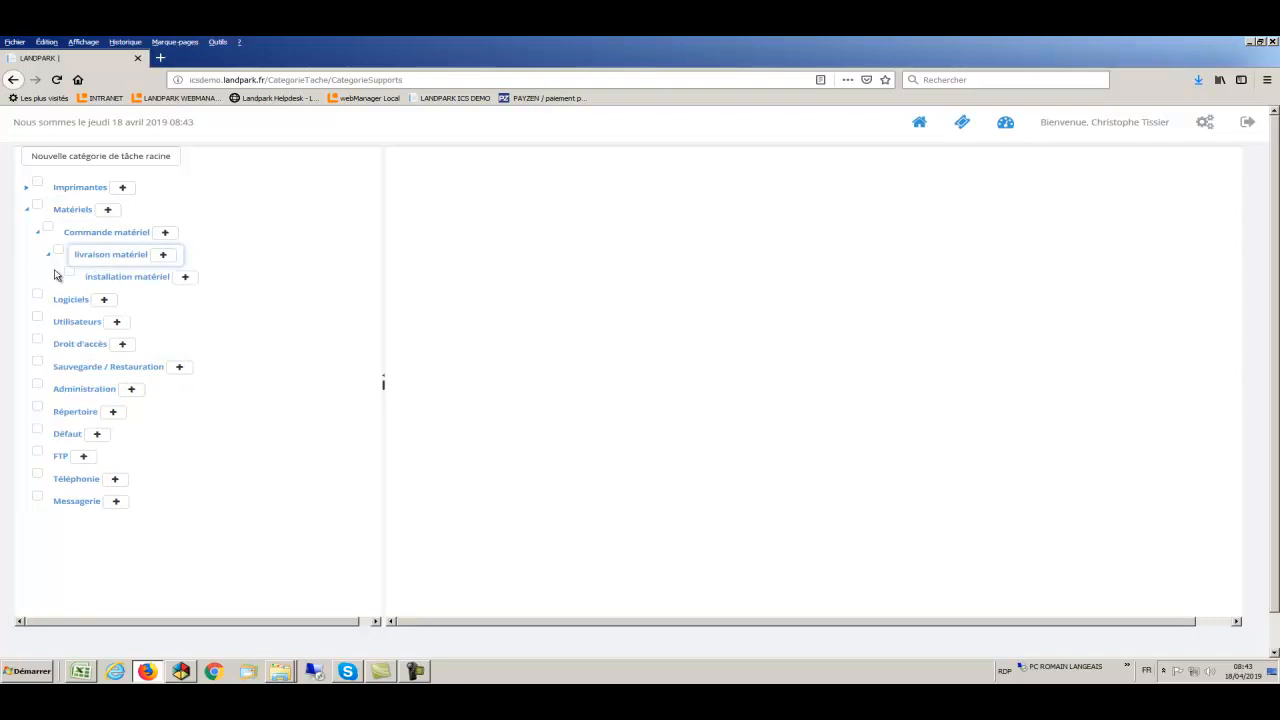
click(59, 277)
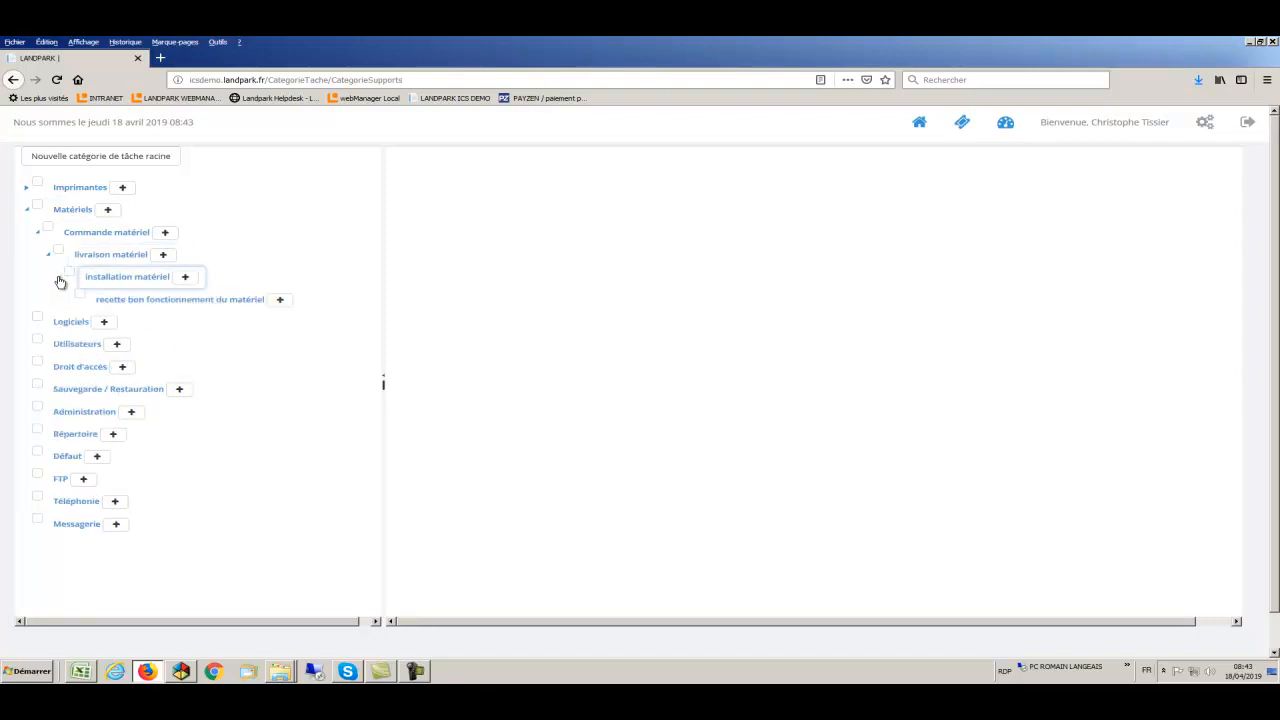
- Review the descriptions of Matériels, Commande matériel and livraison matériel
click(72, 211)
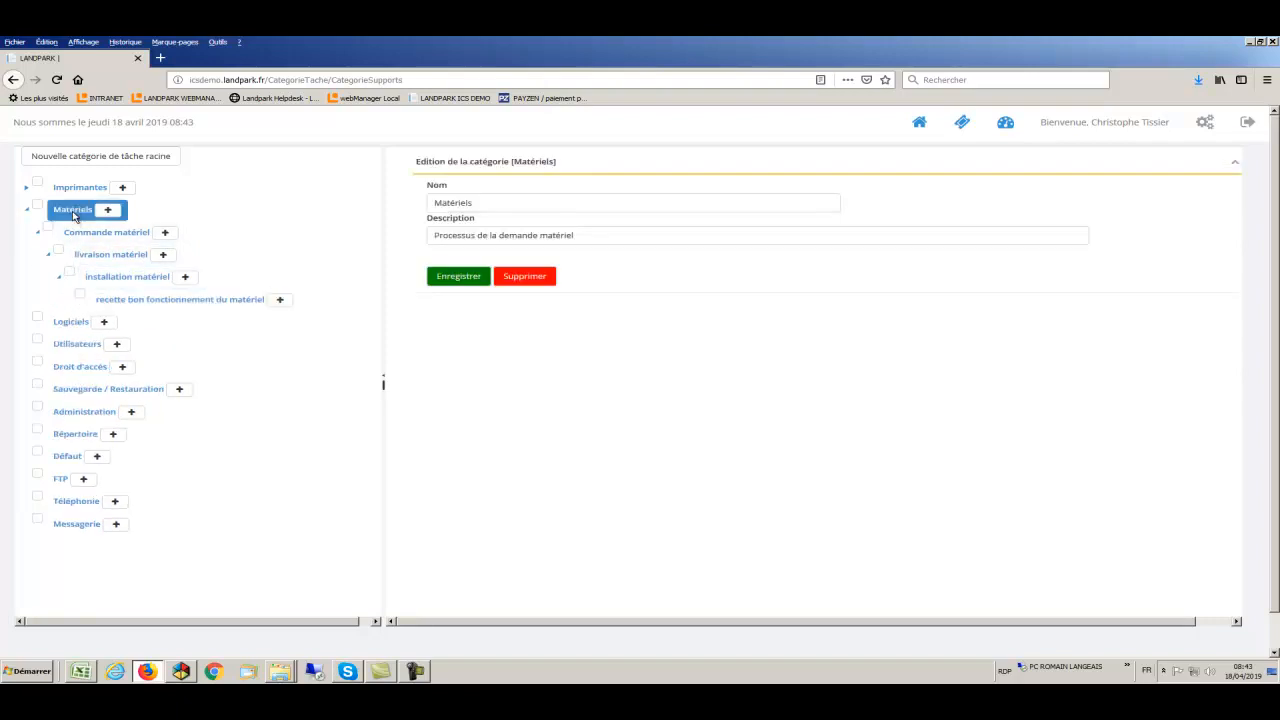
drag(598, 236, 427, 234)
click(89, 234)
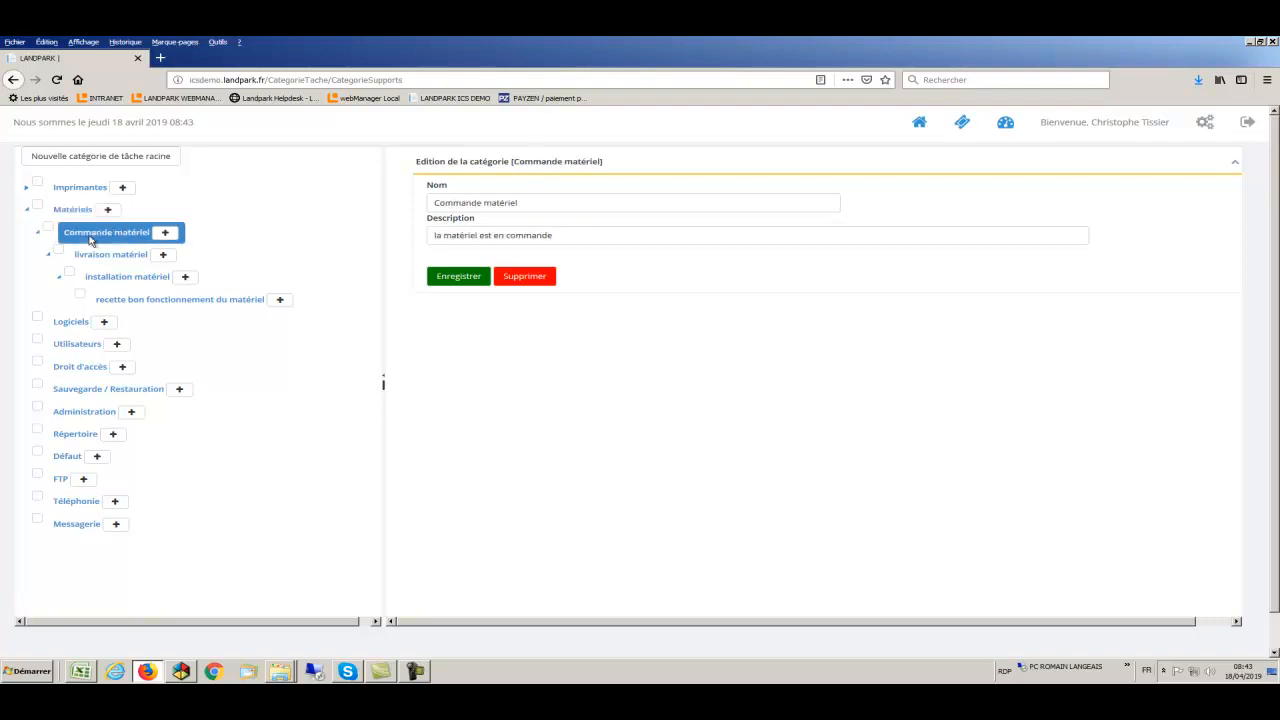
drag(577, 237, 433, 235)
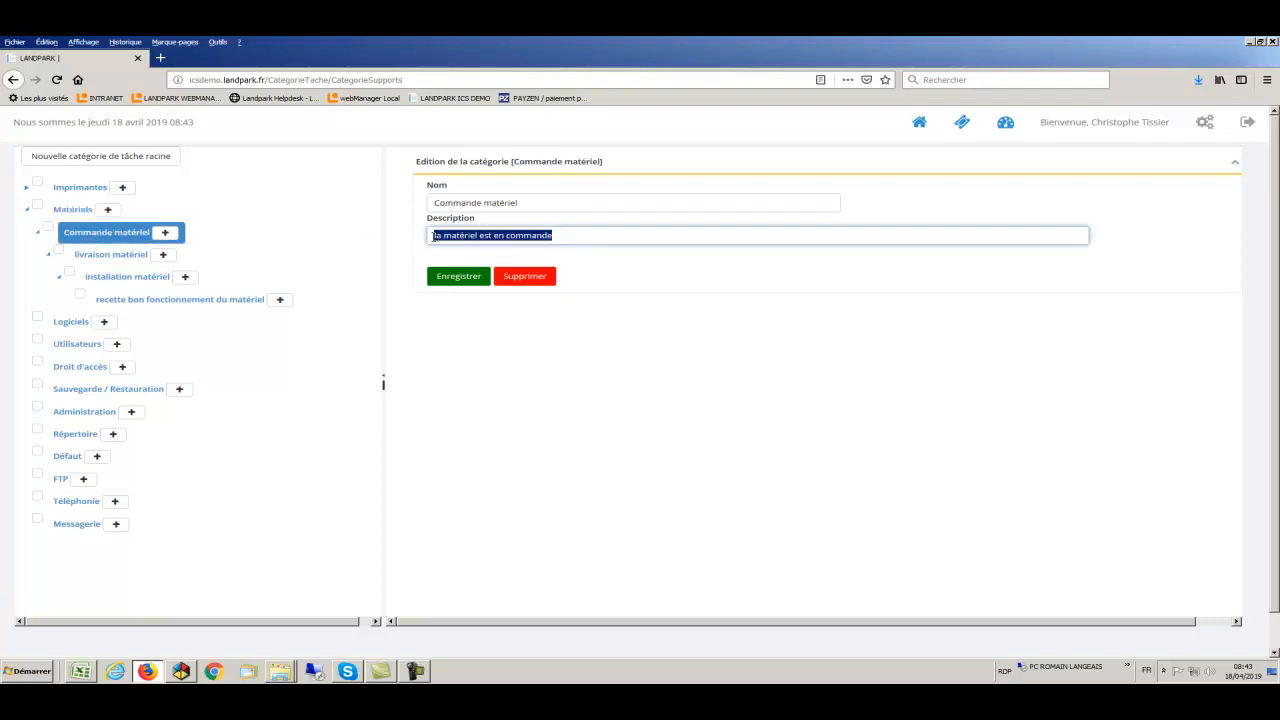
click(129, 256)
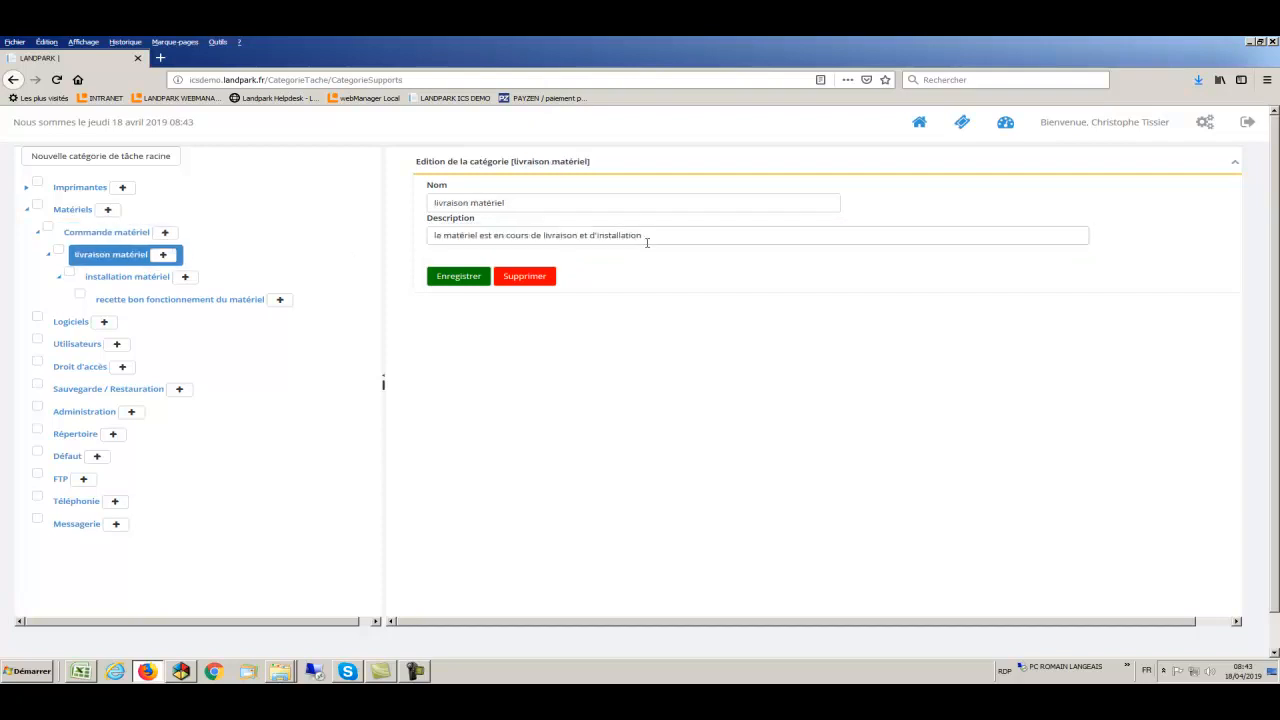
drag(649, 236, 433, 235)
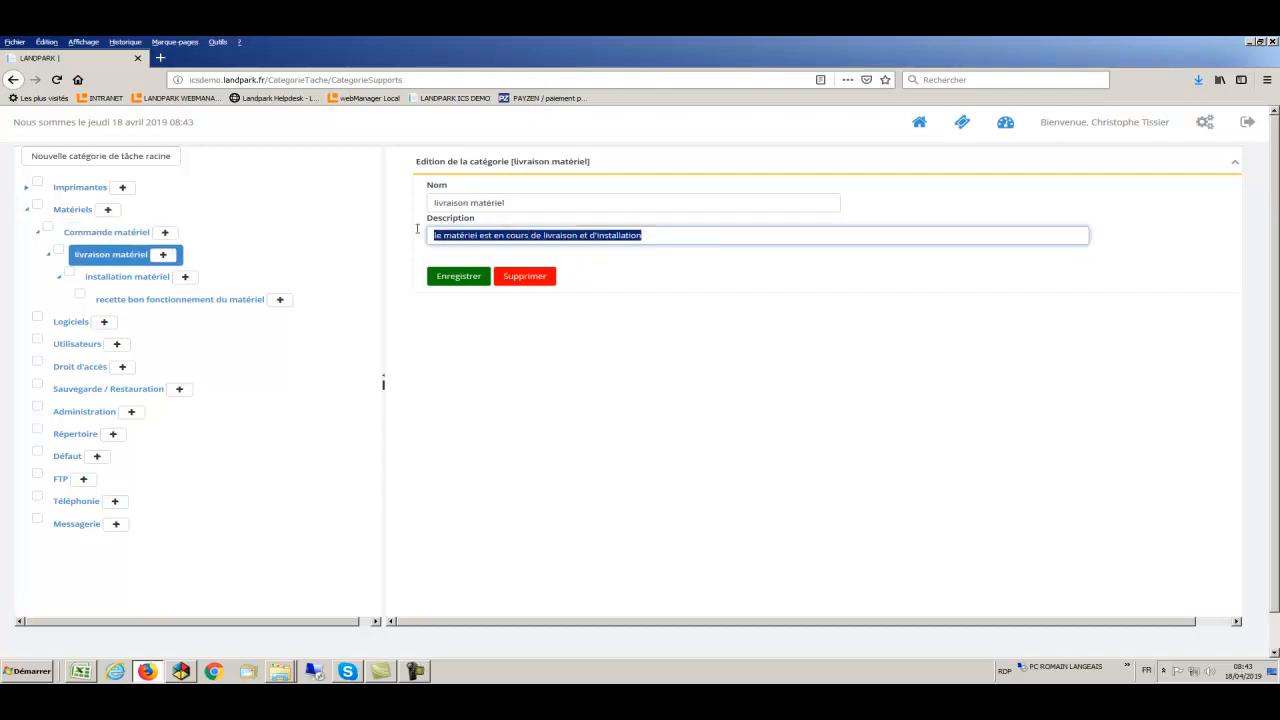
- Review the installation matériel and recette bon fonctionnement du matériel descriptions
click(113, 278)
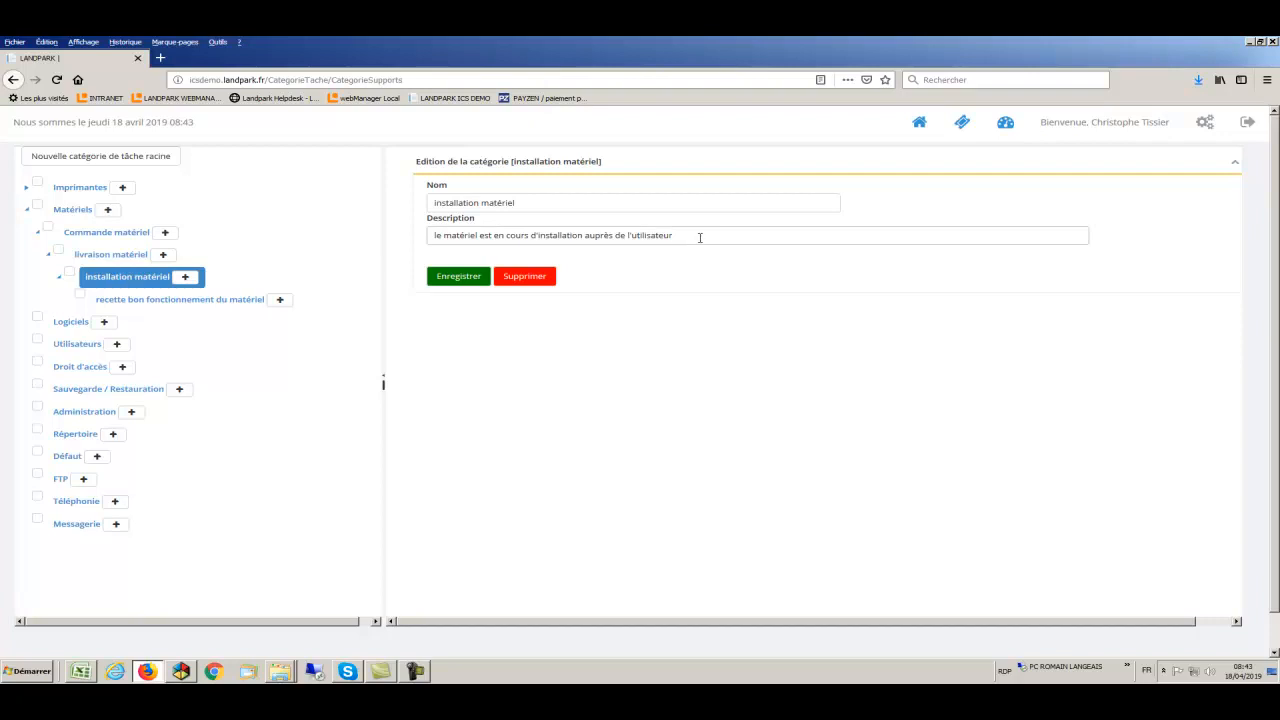
drag(700, 237, 429, 235)
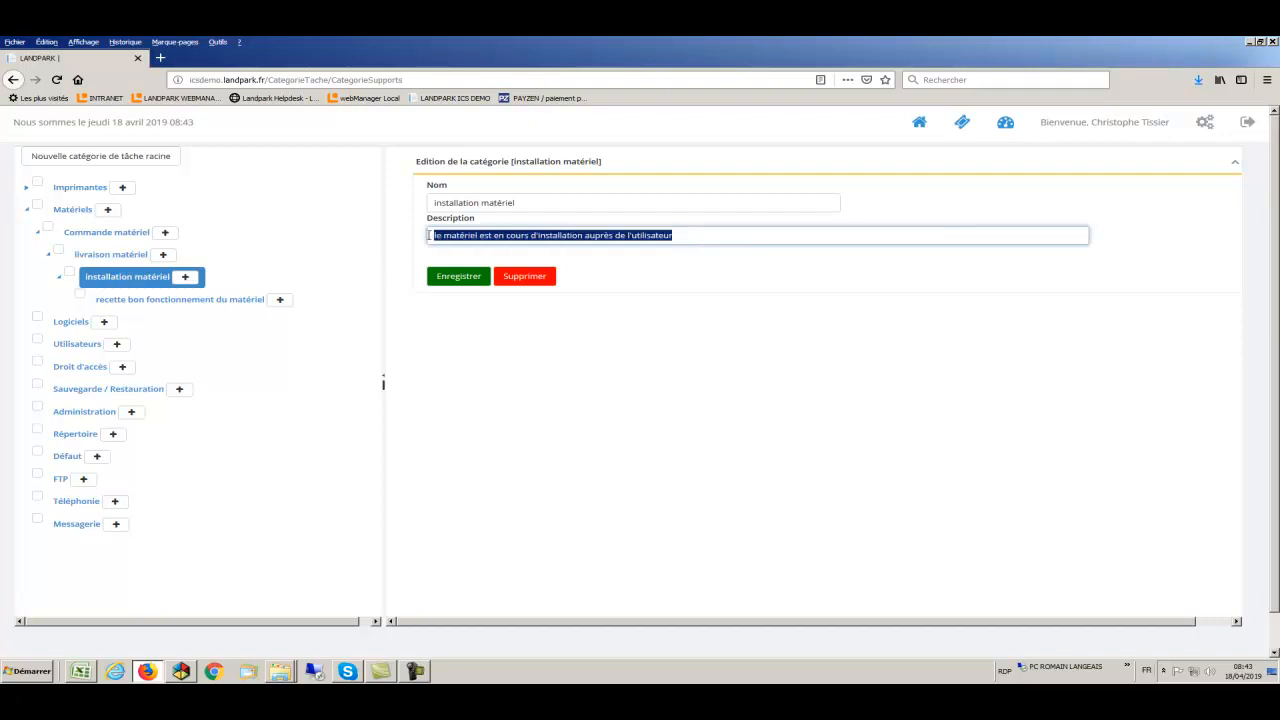
click(167, 300)
drag(670, 237, 392, 236)
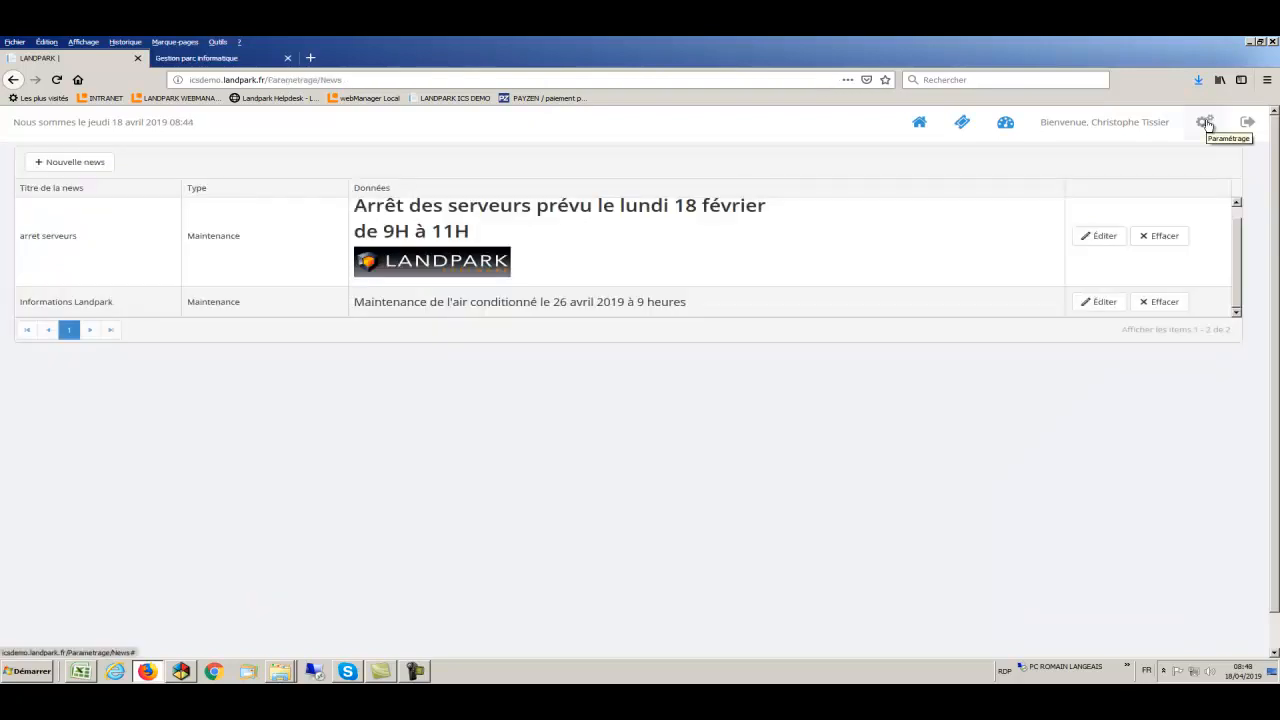
click(1206, 122)
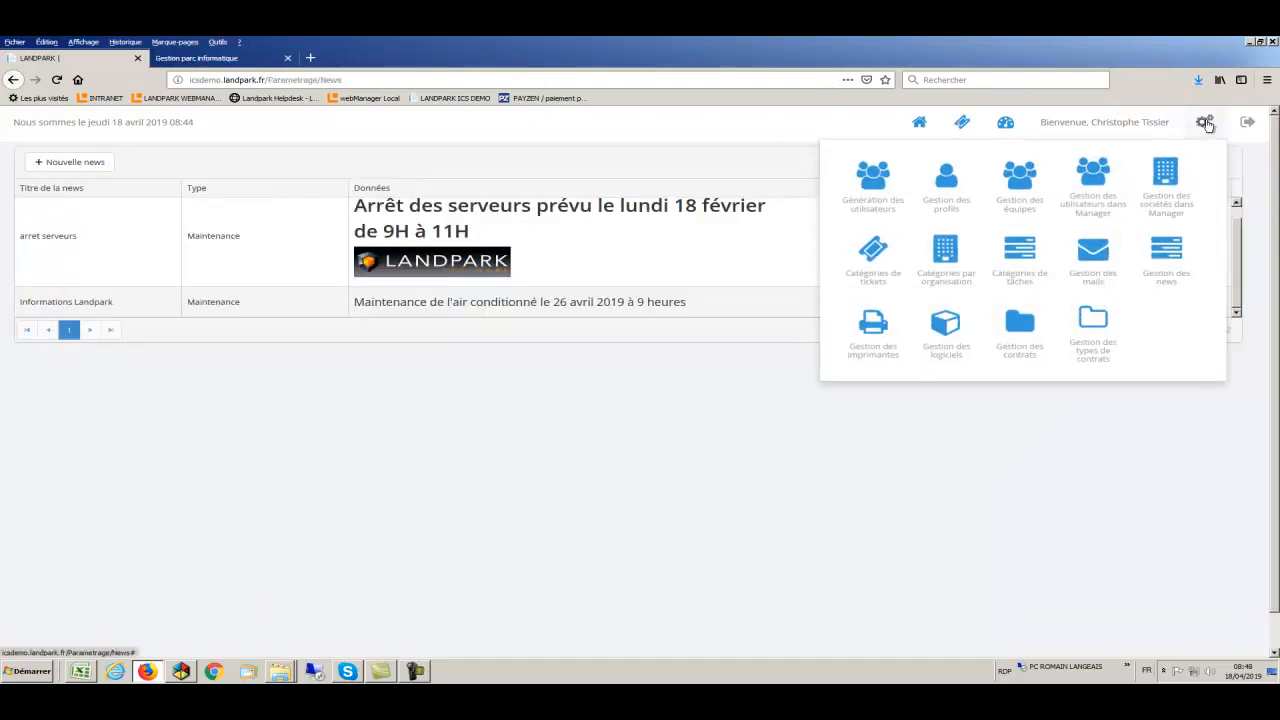
- Look through the news, printers and software management pages
click(1170, 253)
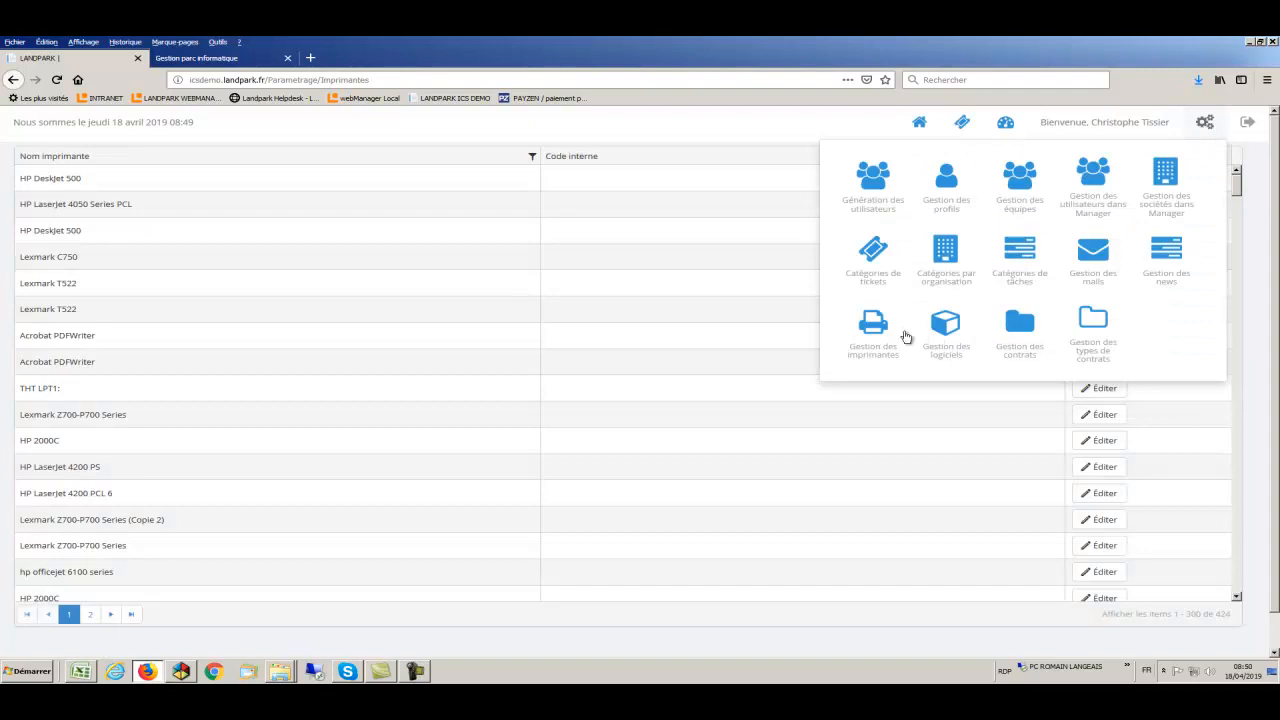
click(879, 328)
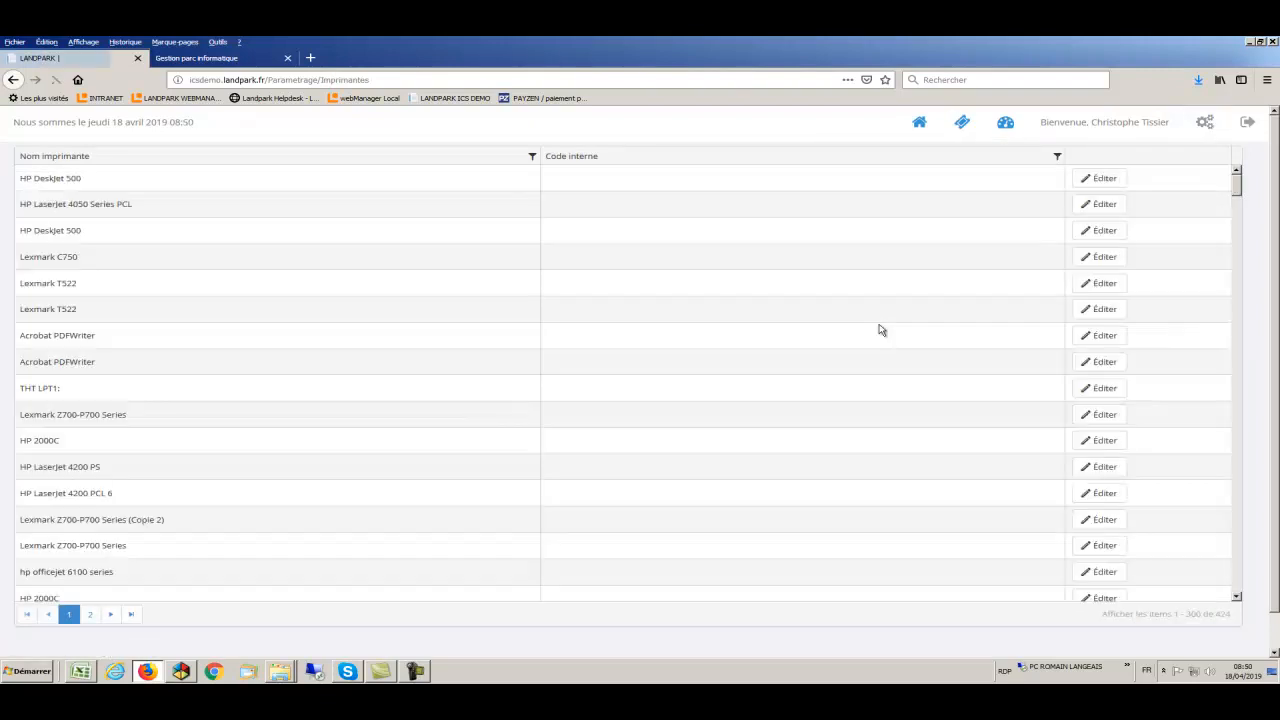
click(1208, 123)
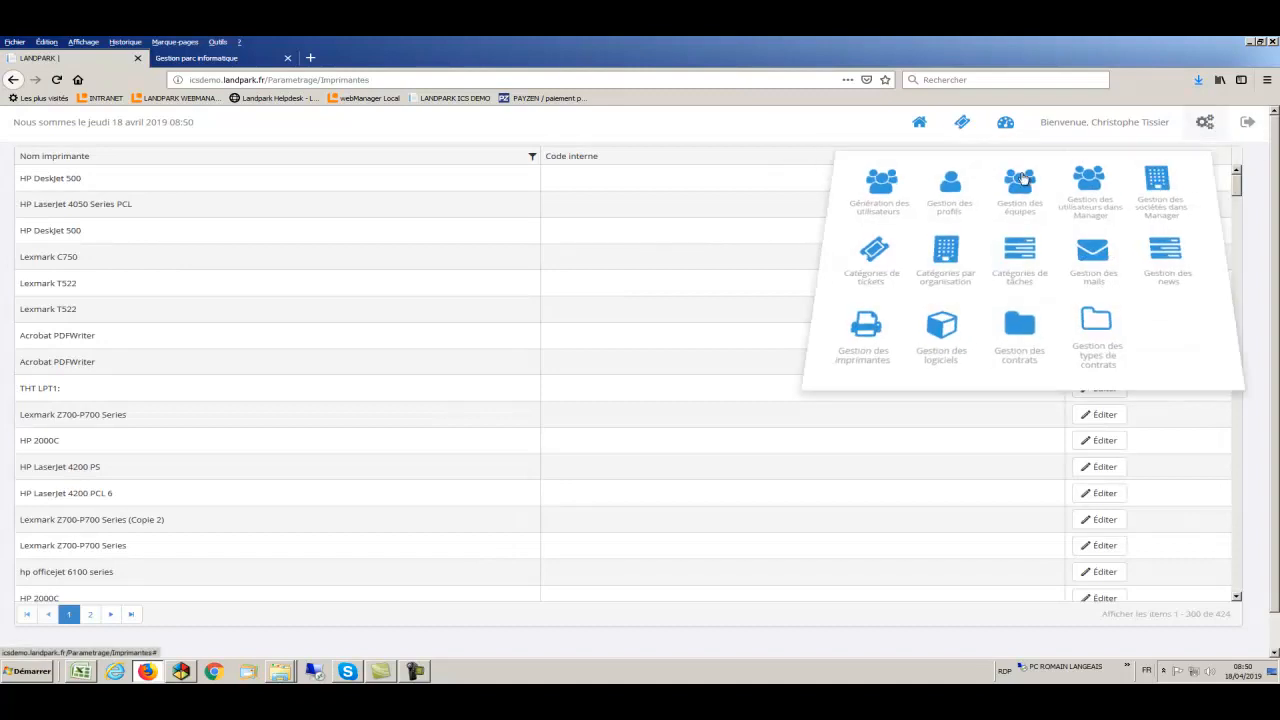
click(949, 328)
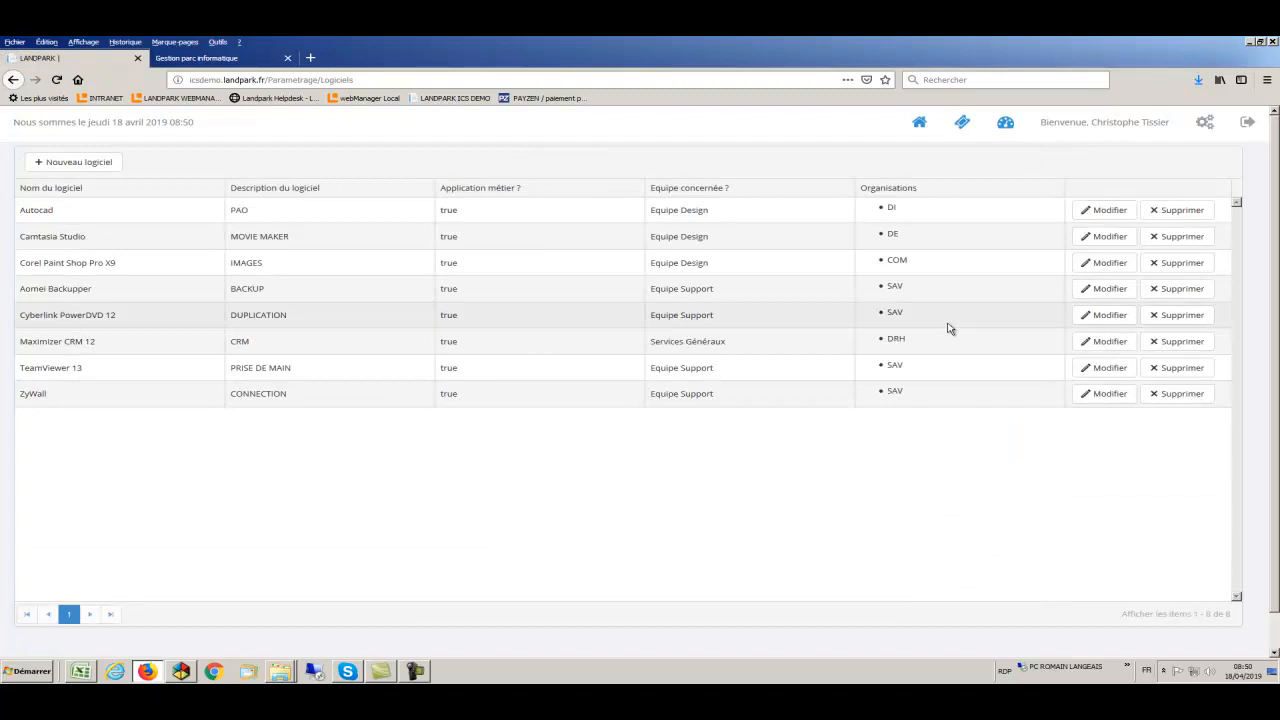
- Look through the contracts page and the contract types list
click(1203, 123)
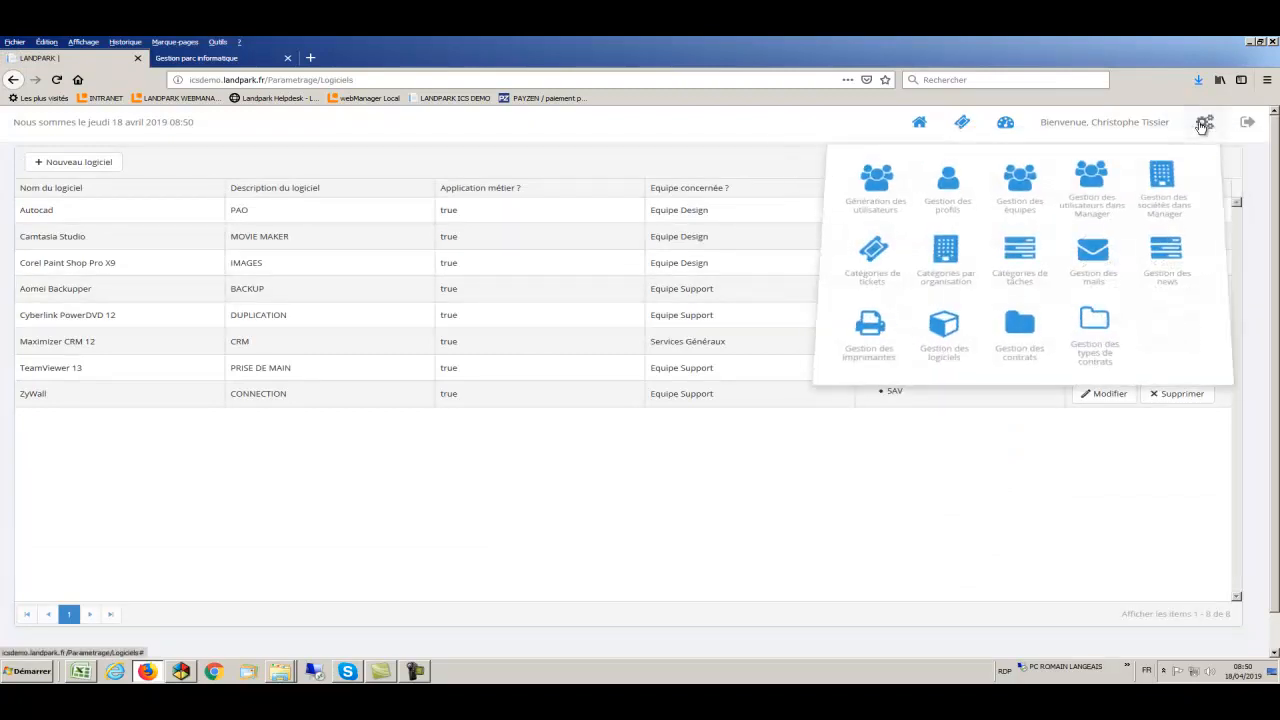
click(1028, 326)
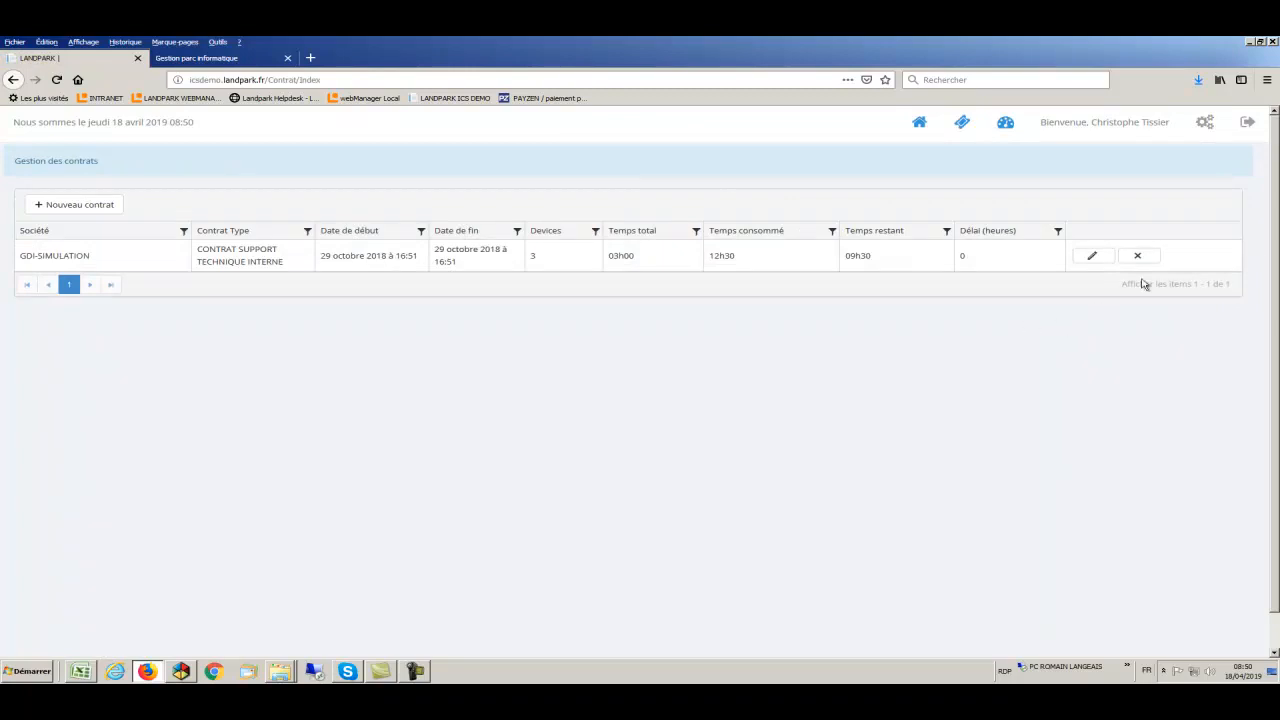
click(1202, 123)
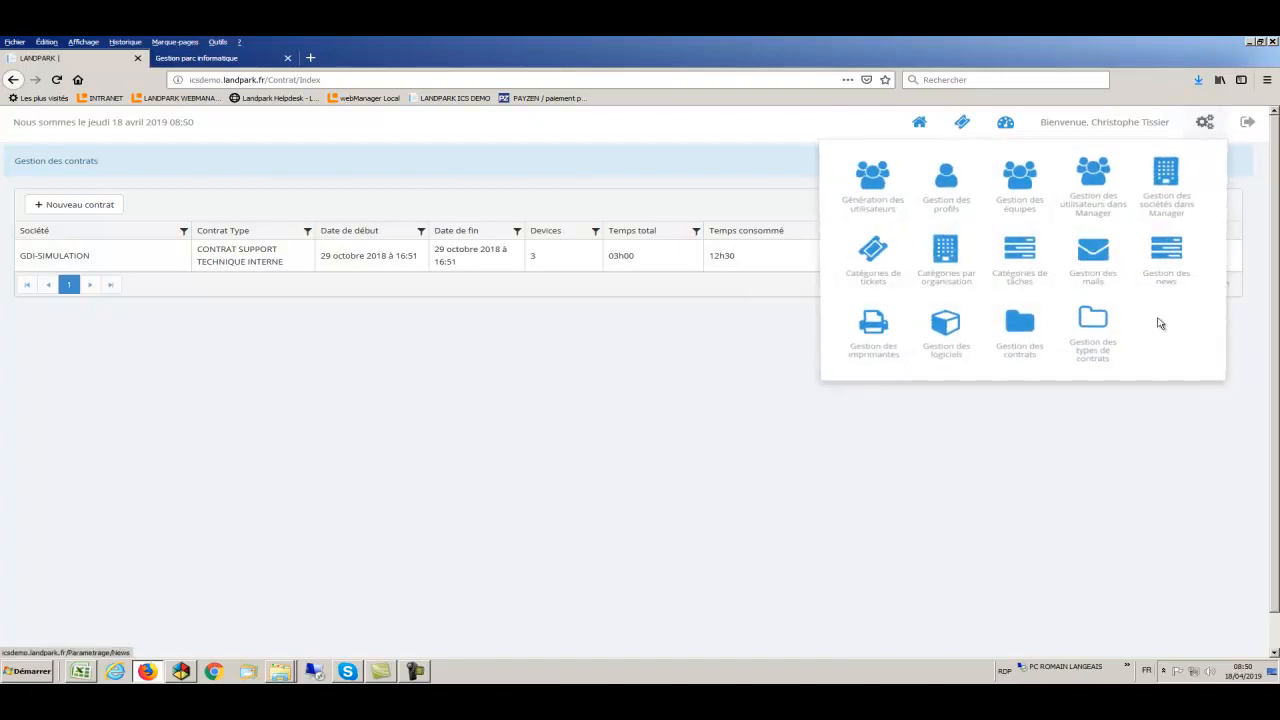
click(1096, 324)
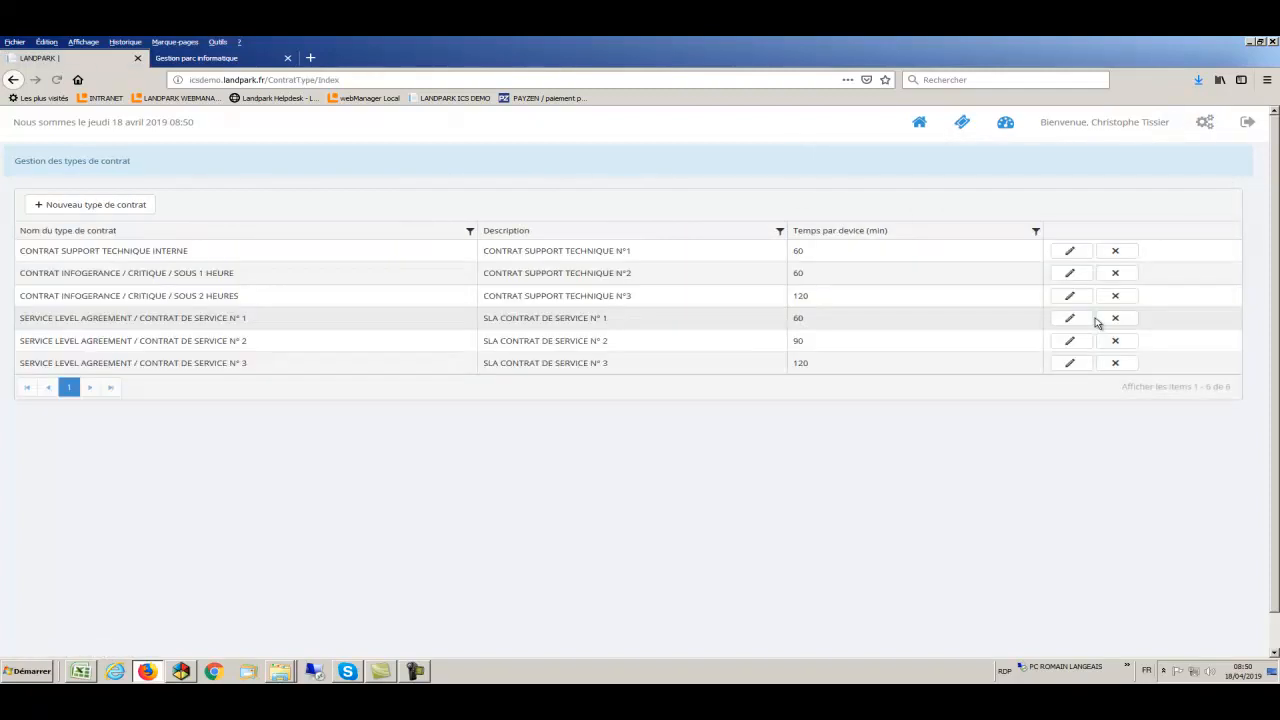